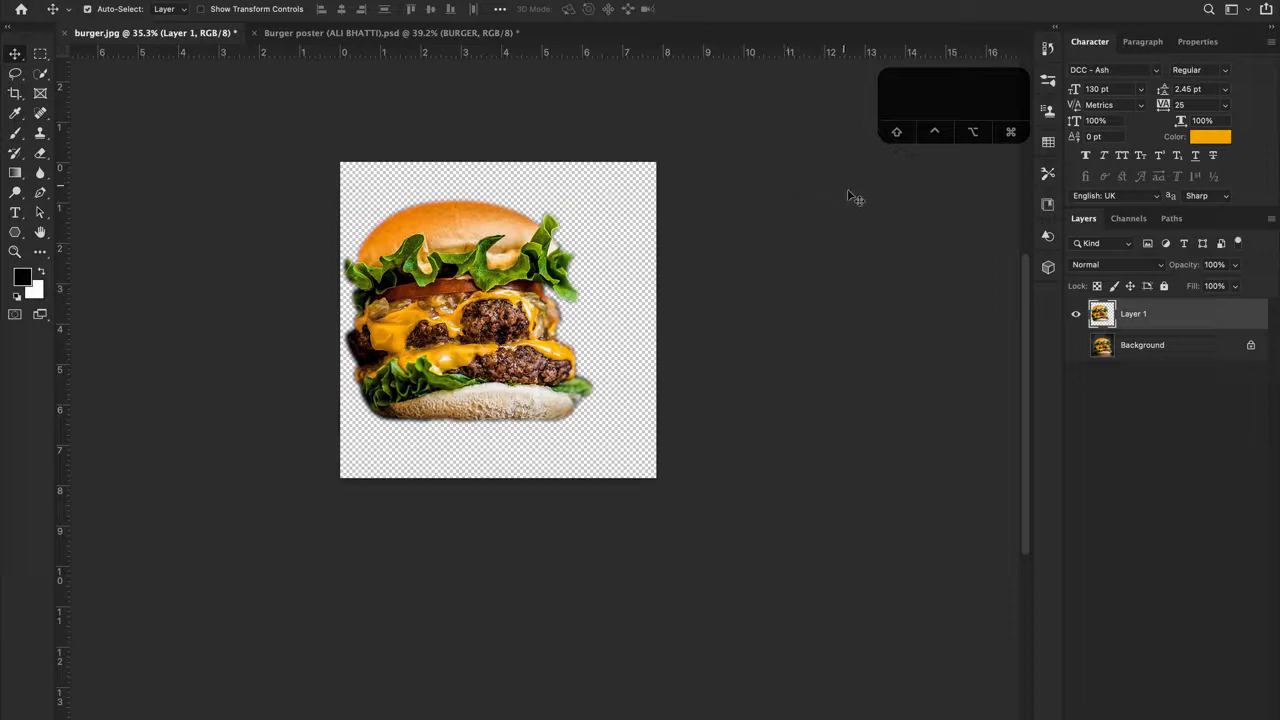
Step: Show the Background layer with the original burger photo and delete the cut-out Layer 1
left_click(1076, 345)
left_click(1076, 314)
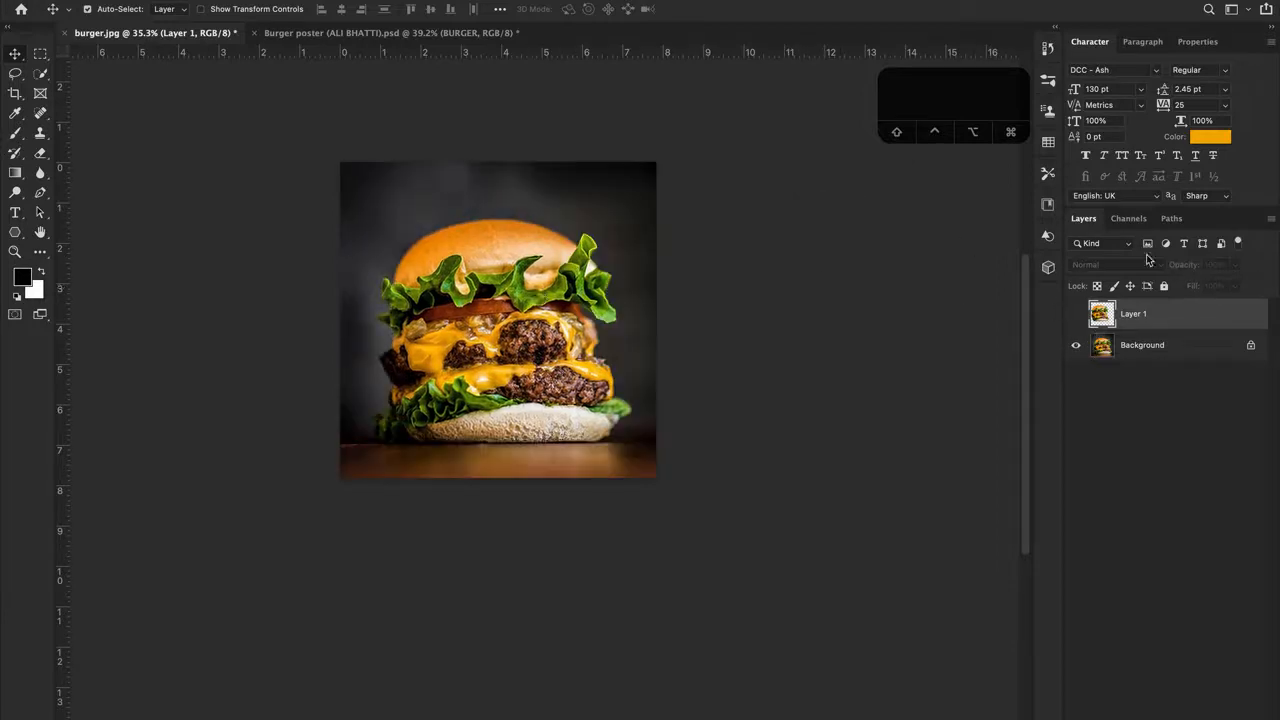
key("BackSpace")
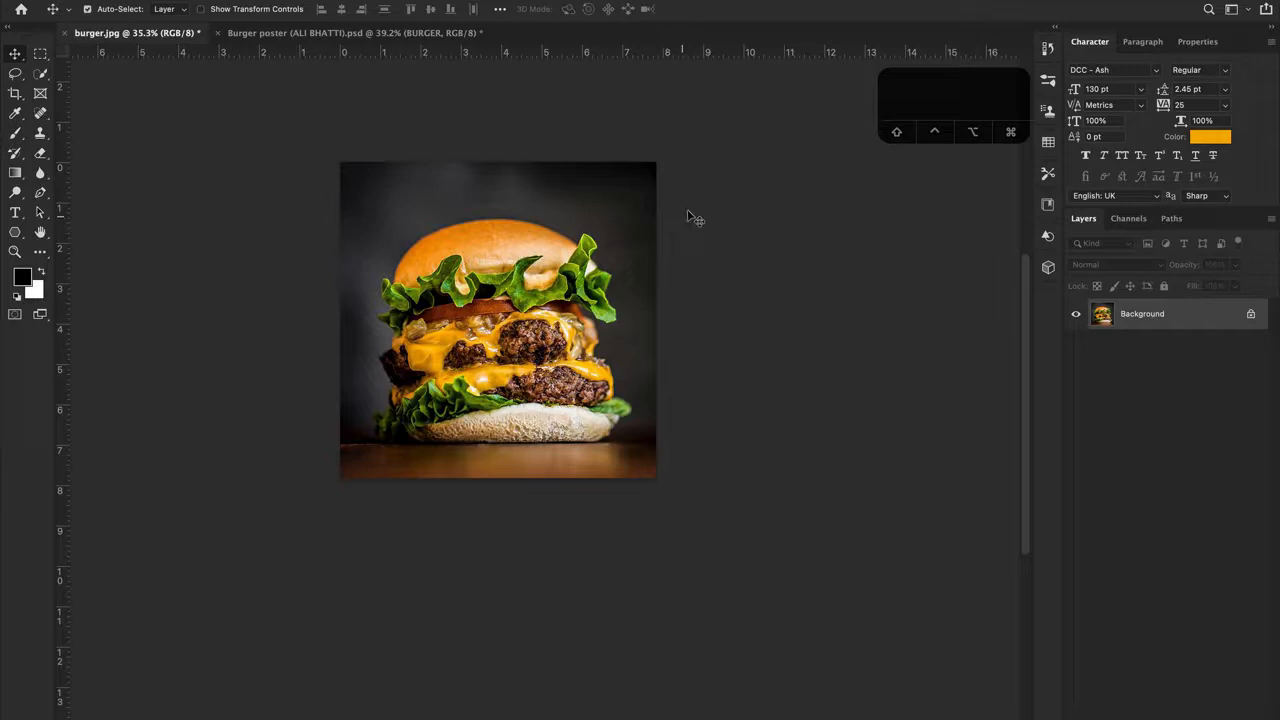
Step: Select the whole burger on the Background layer with the Quick Selection tool
left_click_drag(902, 100, 891, 112)
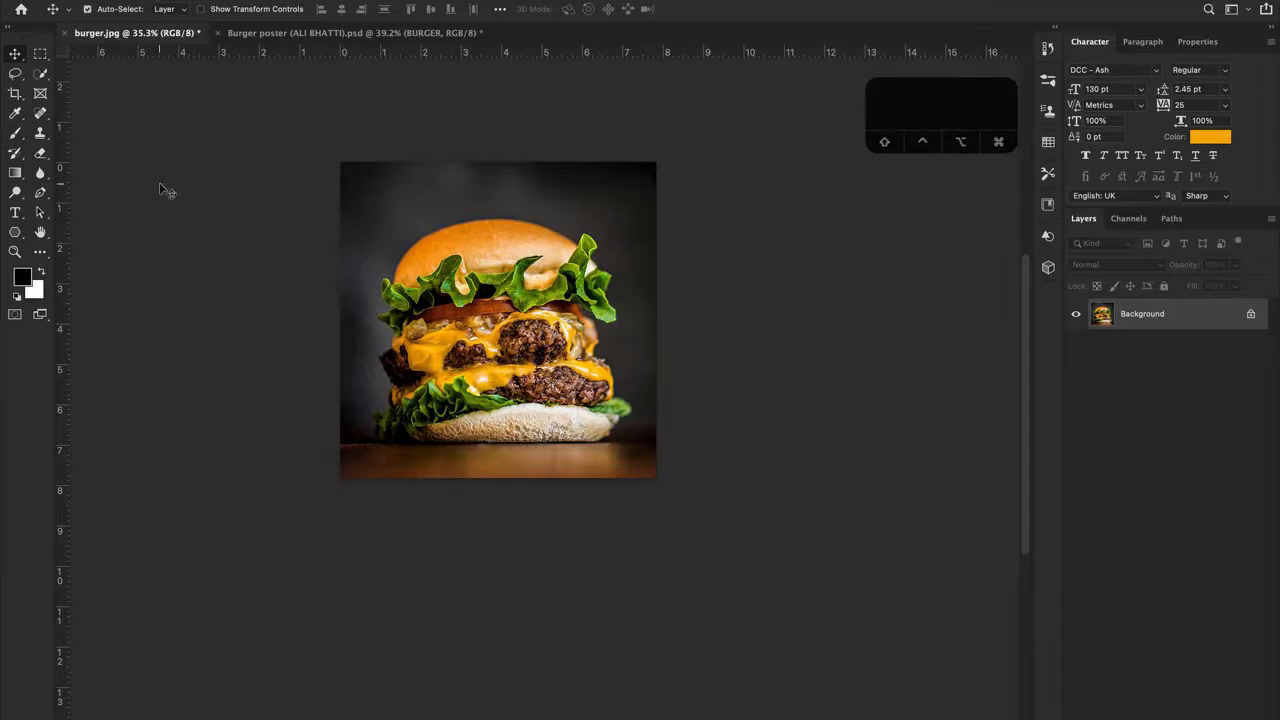
key("w")
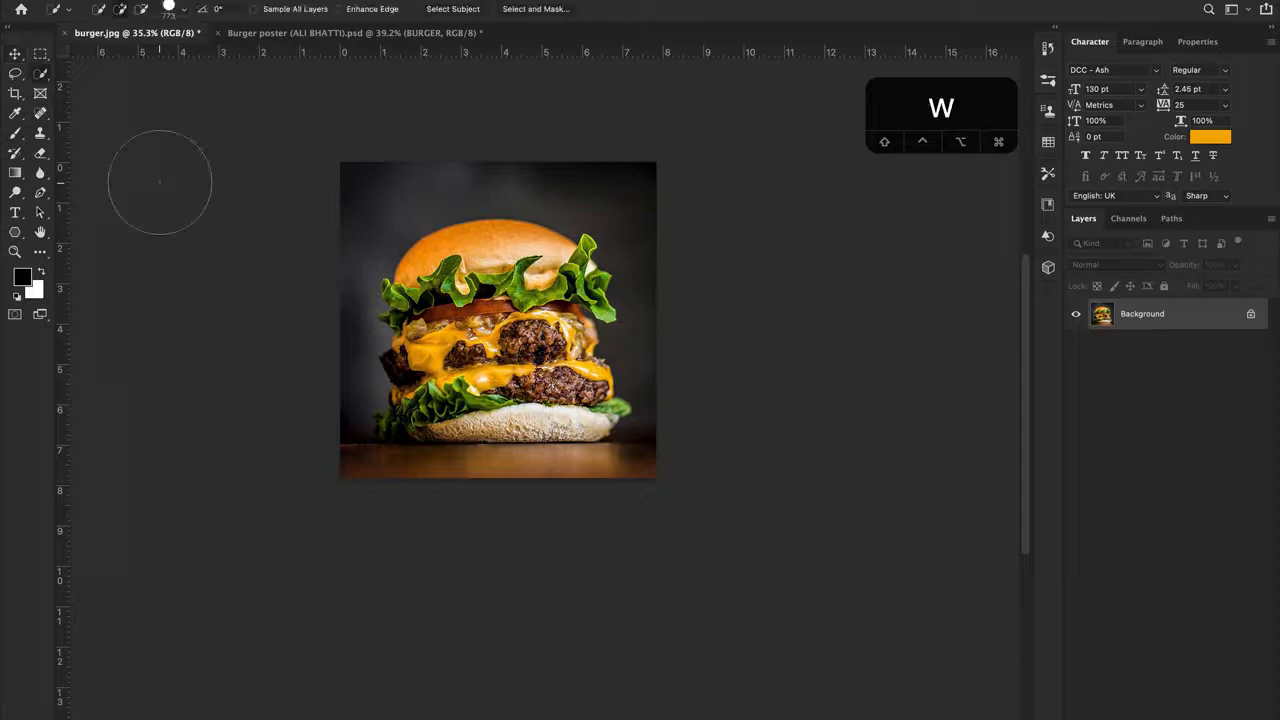
left_click(41, 77)
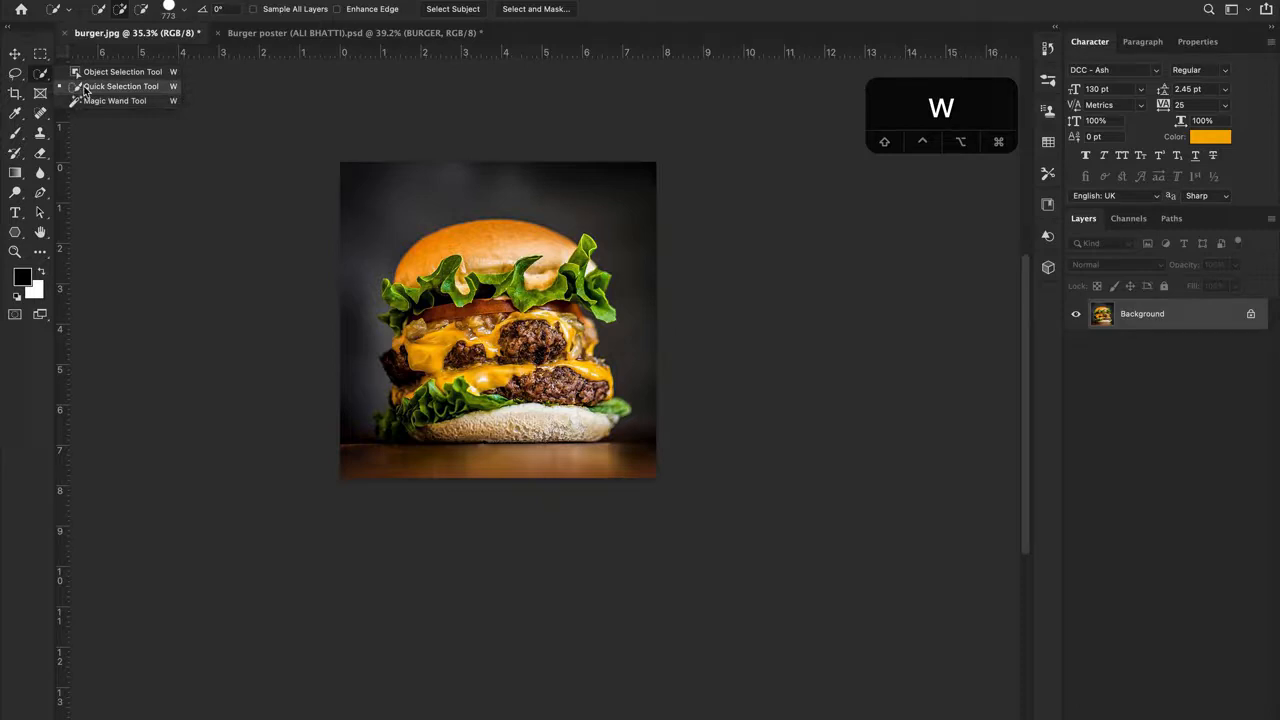
left_click(127, 88)
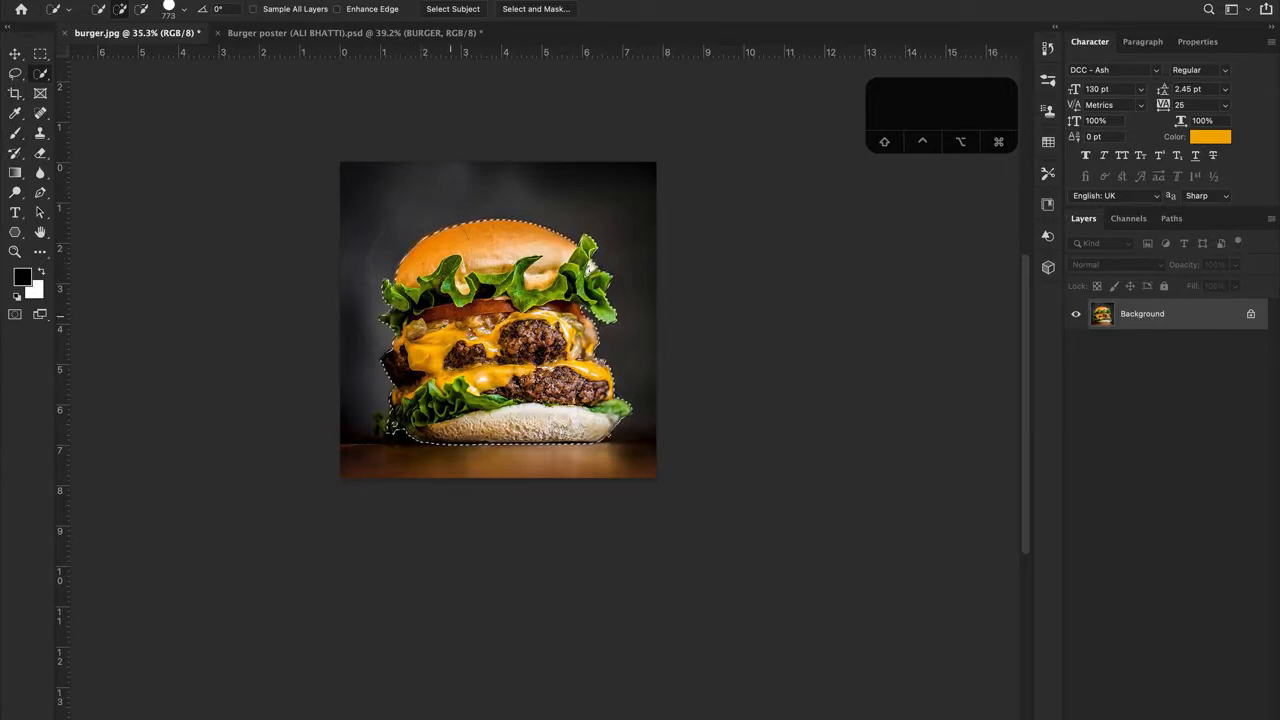
Step: Examine the selection outline up close around the bun, the lettuce leaves and the burger's base
key("v")
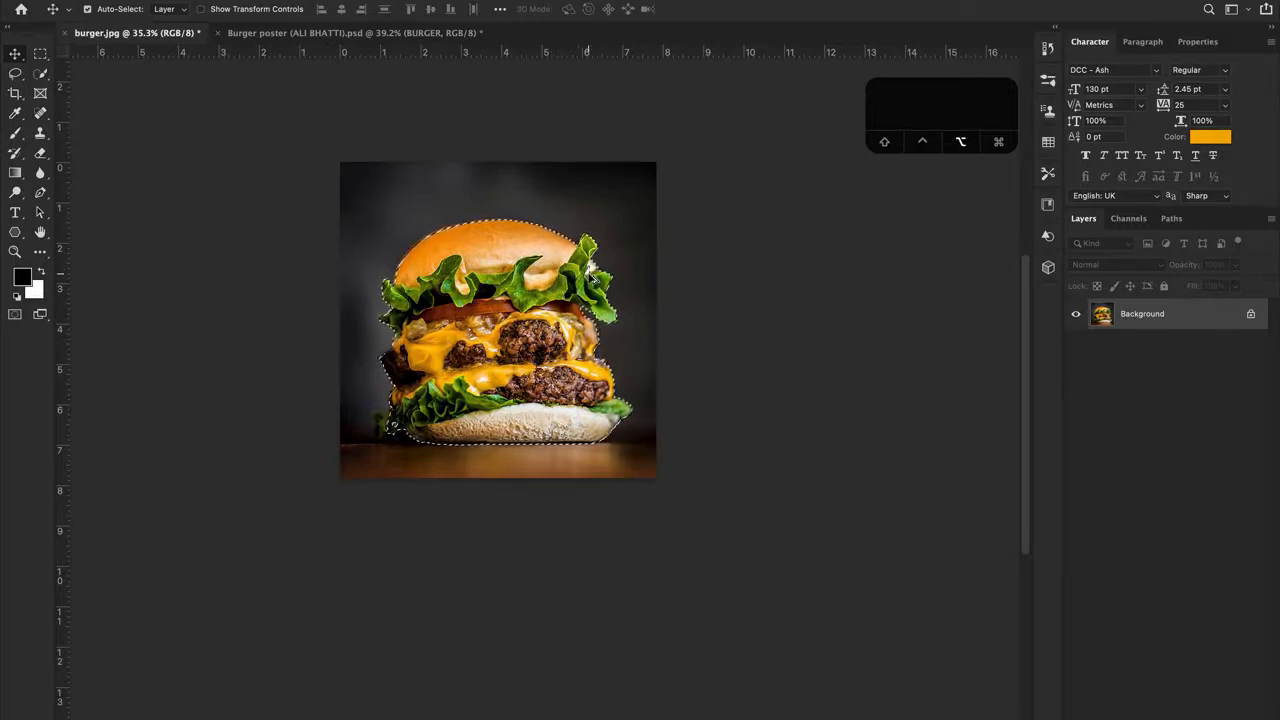
scroll(592, 278, "up", 5)
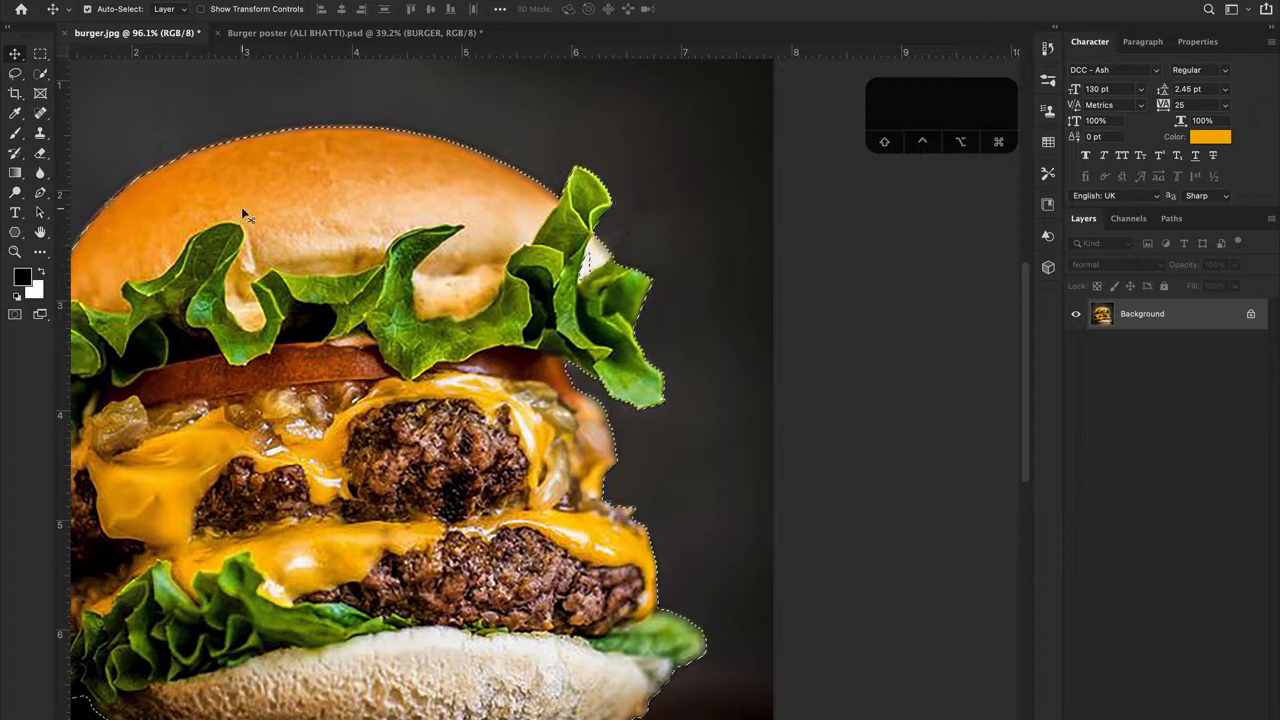
scroll(243, 215, "left", 3)
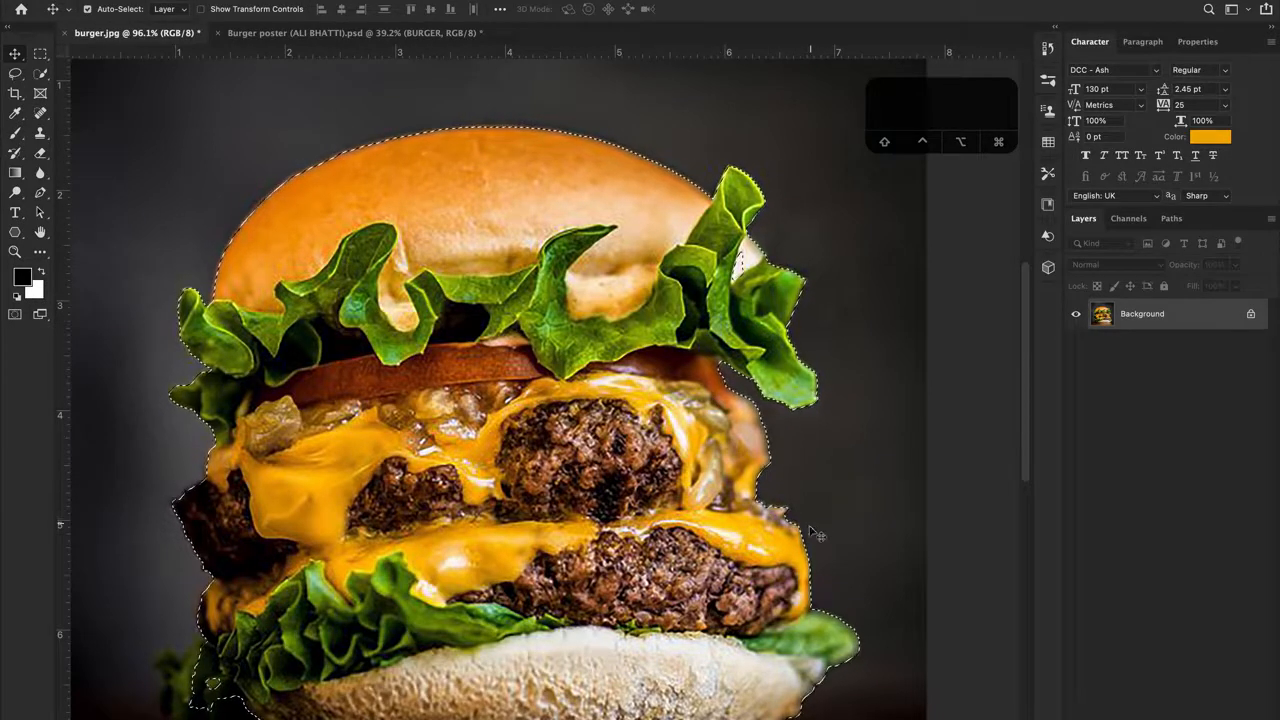
scroll(815, 520, "down", 5)
scroll(815, 520, "left", 3)
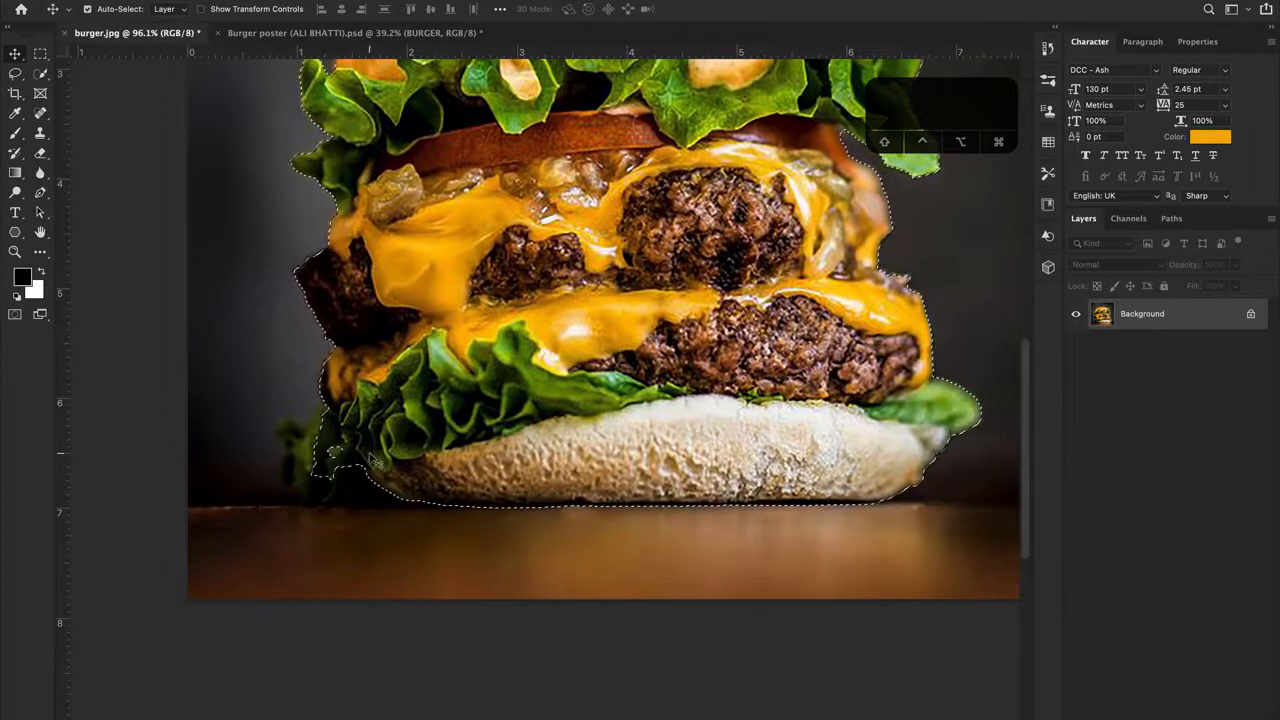
scroll(545, 287, "up", 3)
scroll(545, 287, "right", 2)
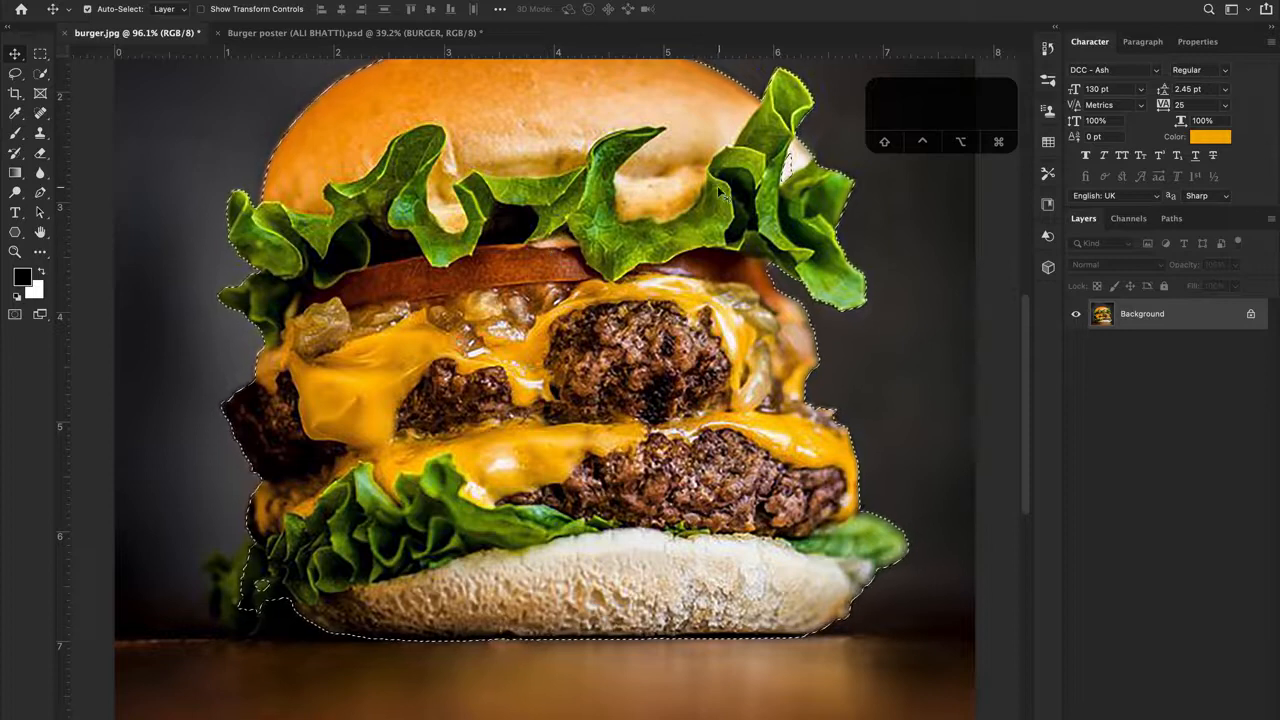
scroll(717, 185, "up", 2)
Step: Reactivate the Quick Selection tool and try several brush sizes between 68 and 1400 px, finishing at 81 px
key("w")
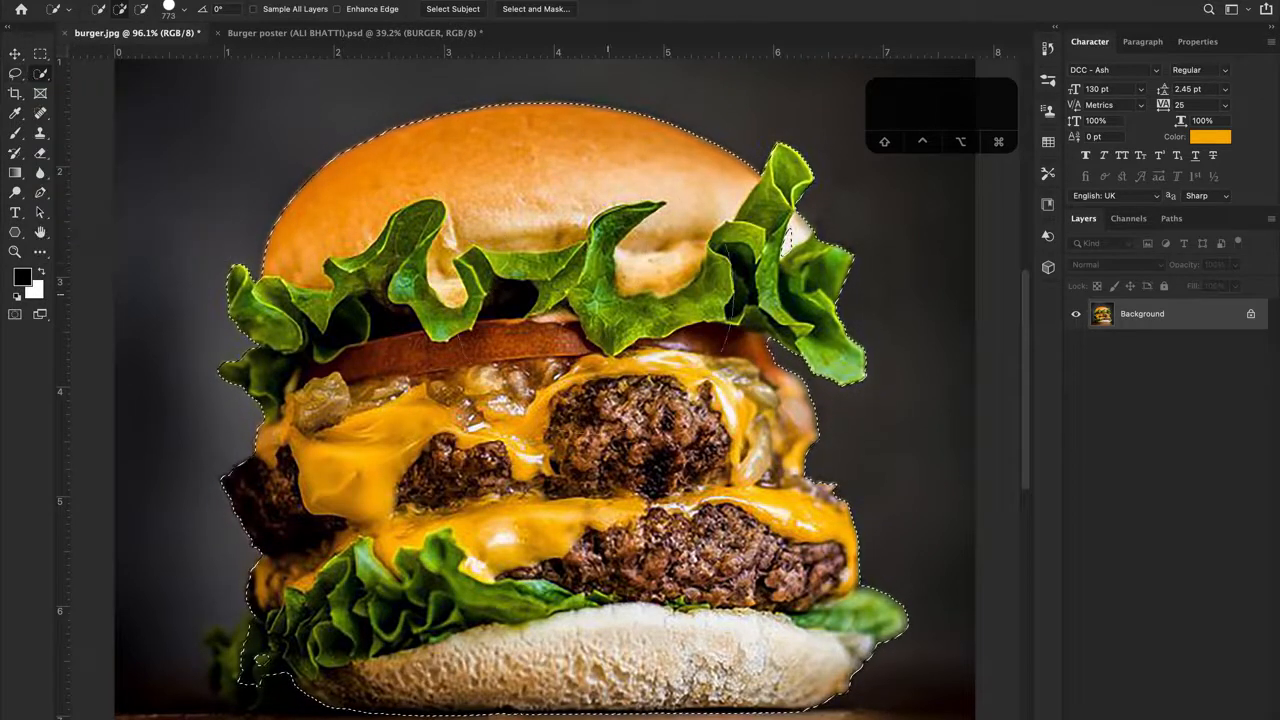
right_click(449, 242)
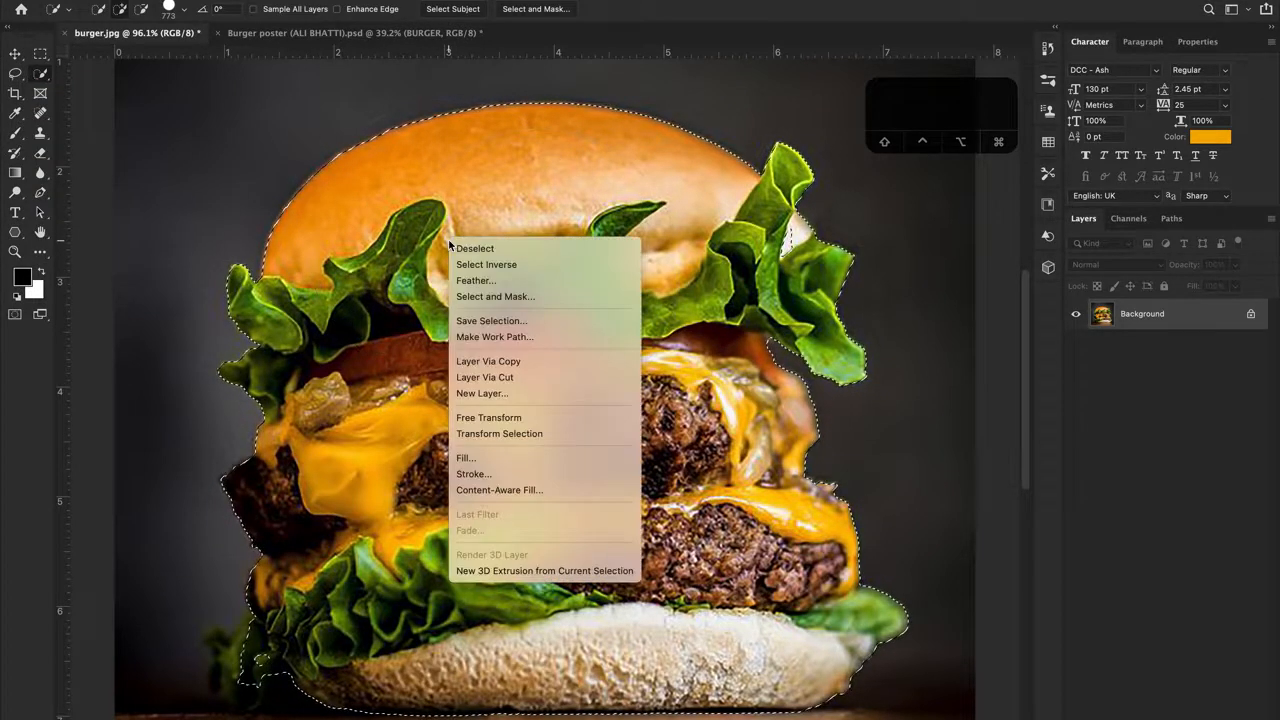
left_click(719, 7)
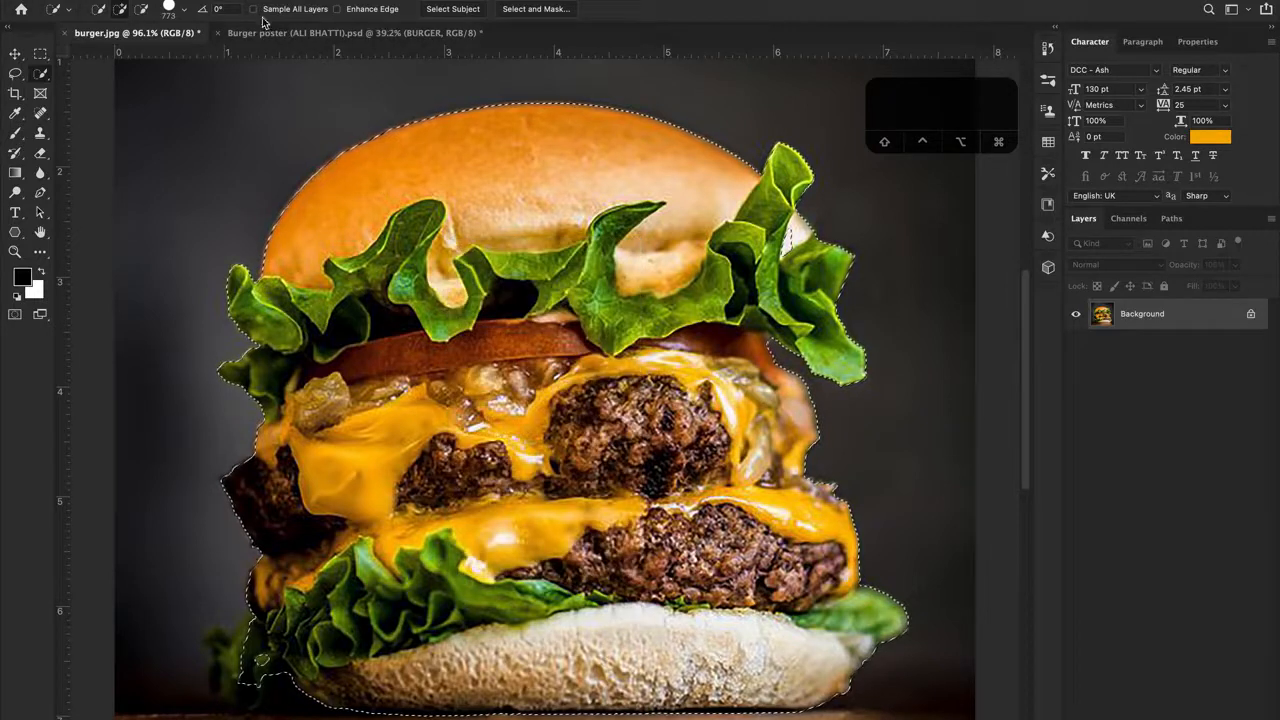
left_click(182, 10)
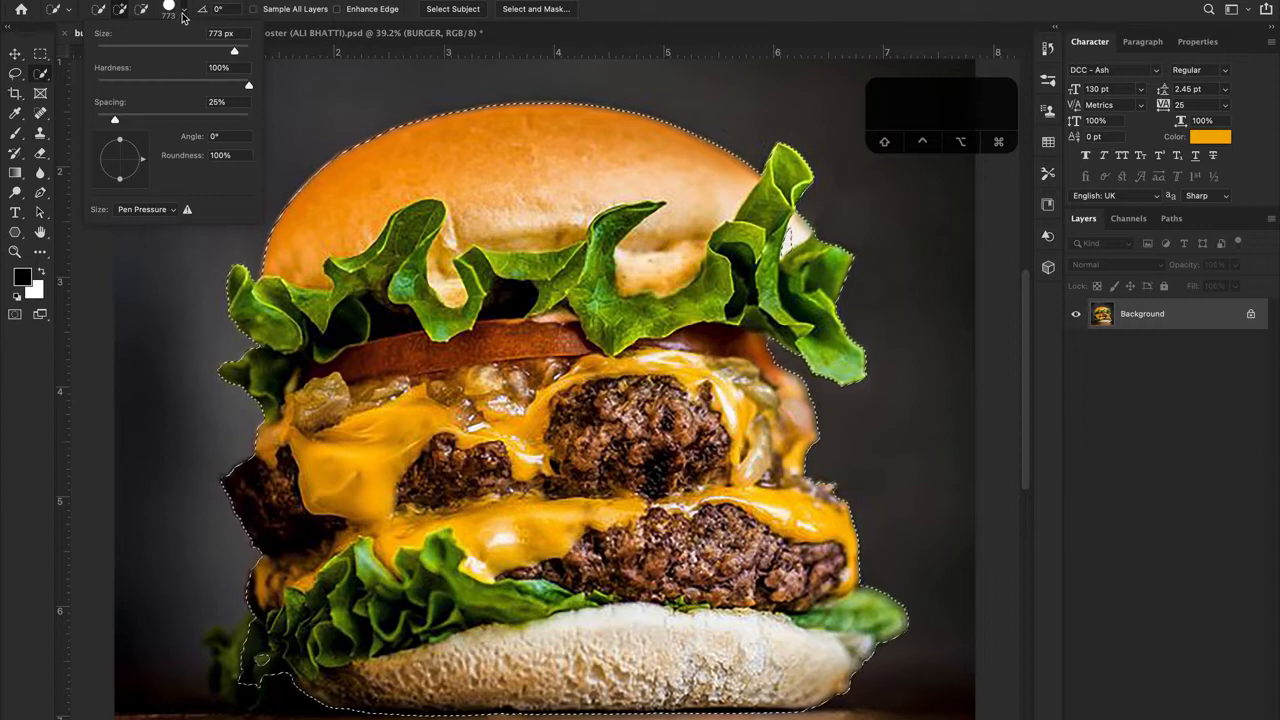
left_click(182, 20)
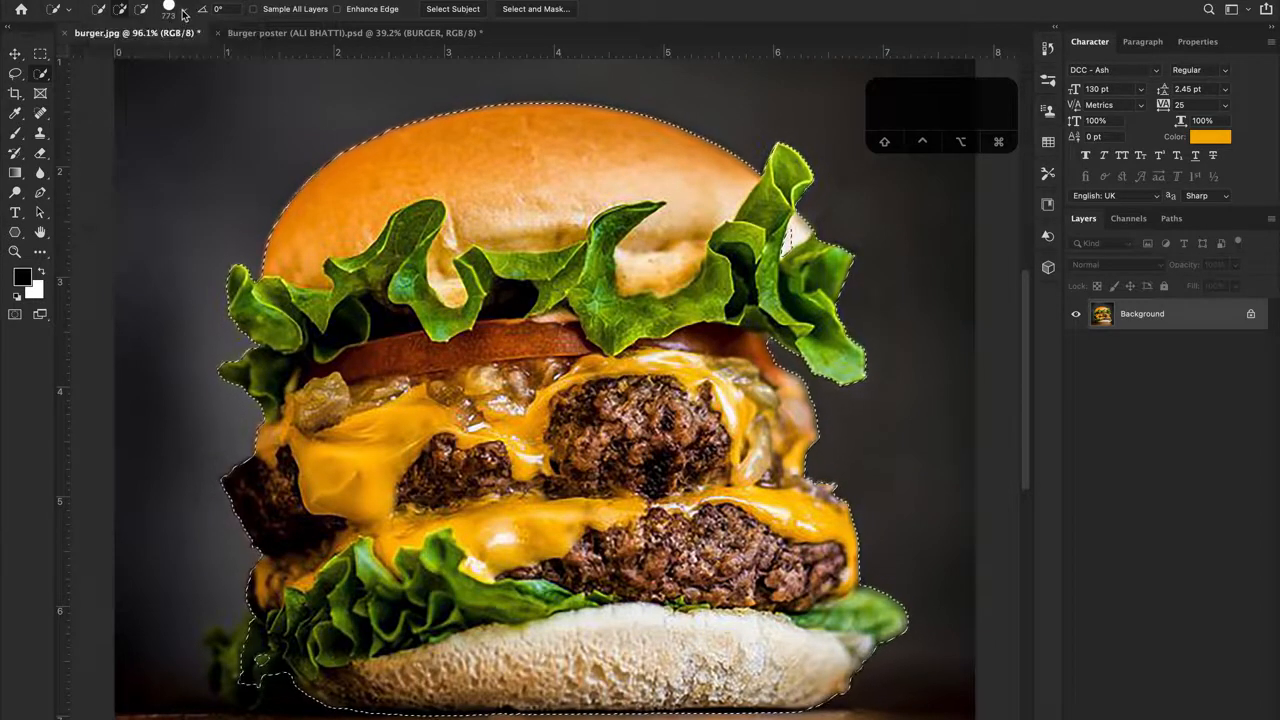
left_click(182, 10)
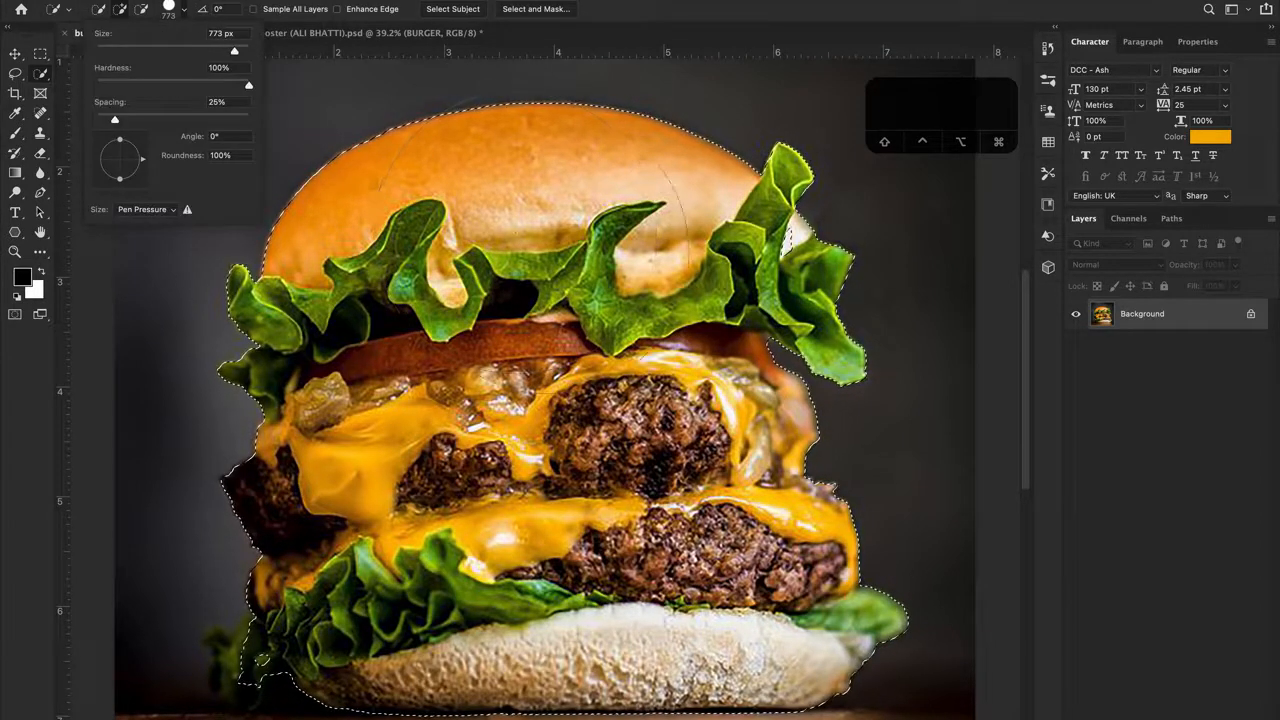
left_click(162, 48)
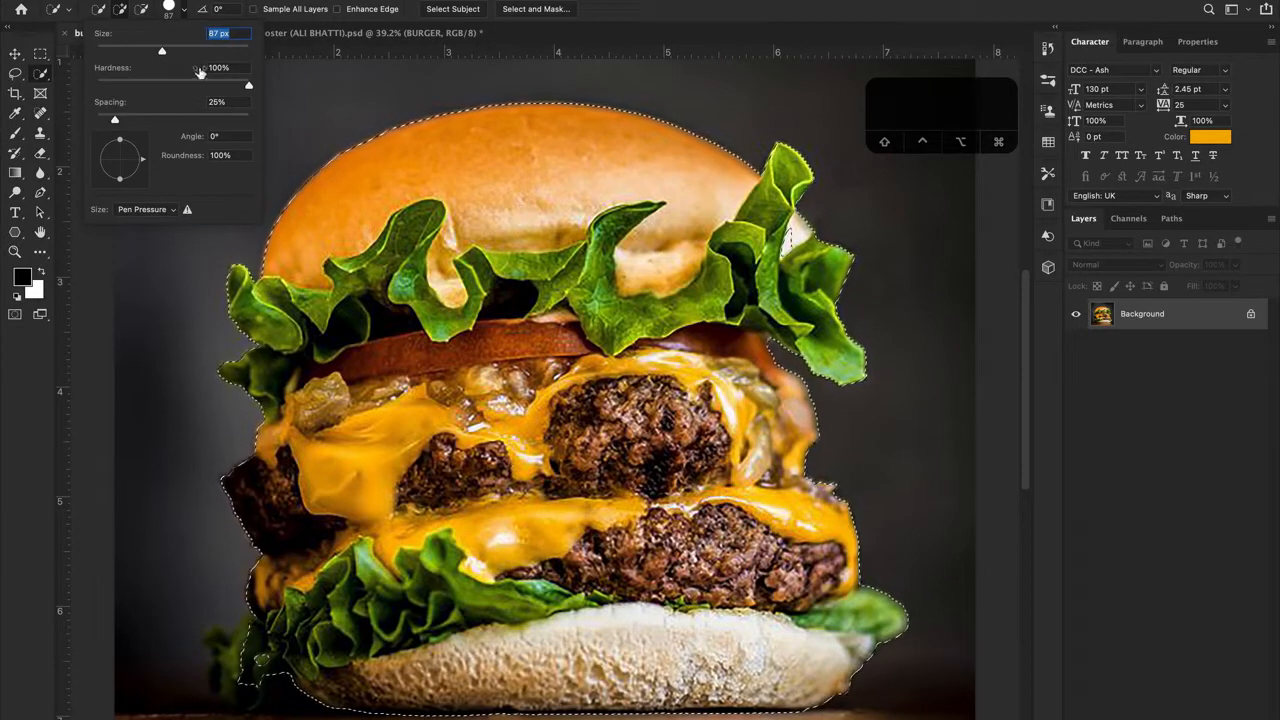
left_click(148, 49)
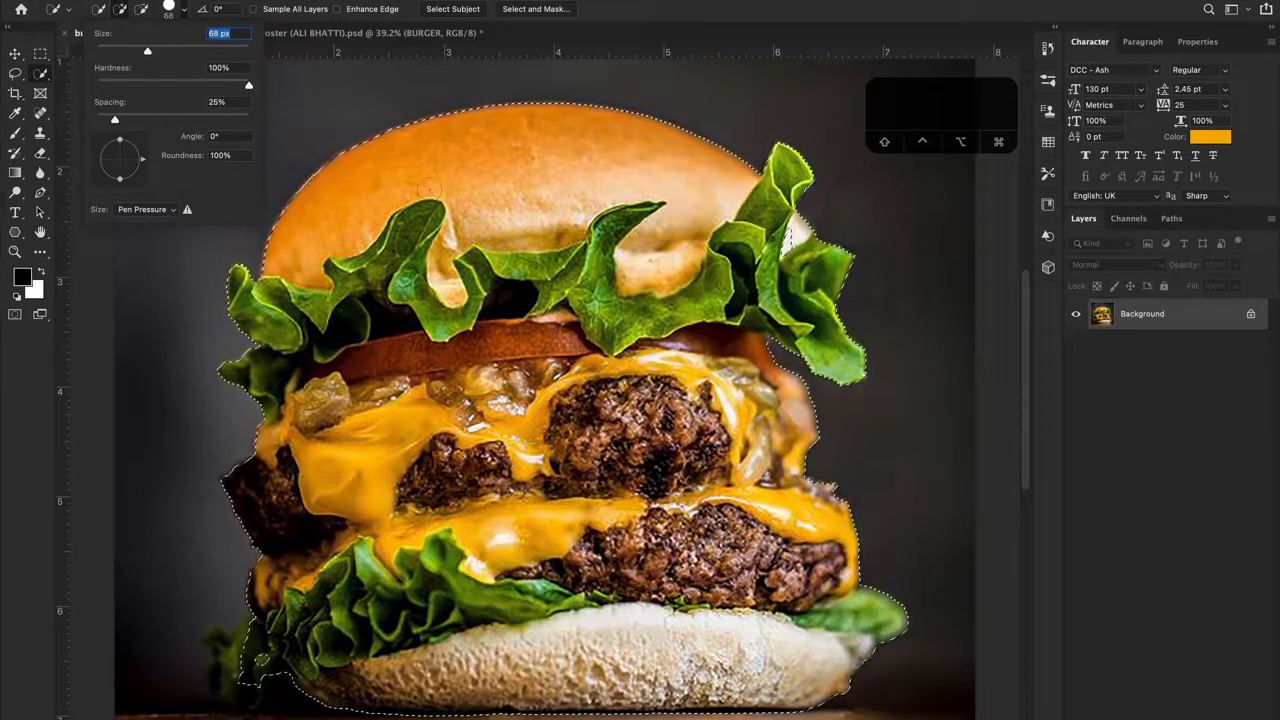
left_click(185, 50)
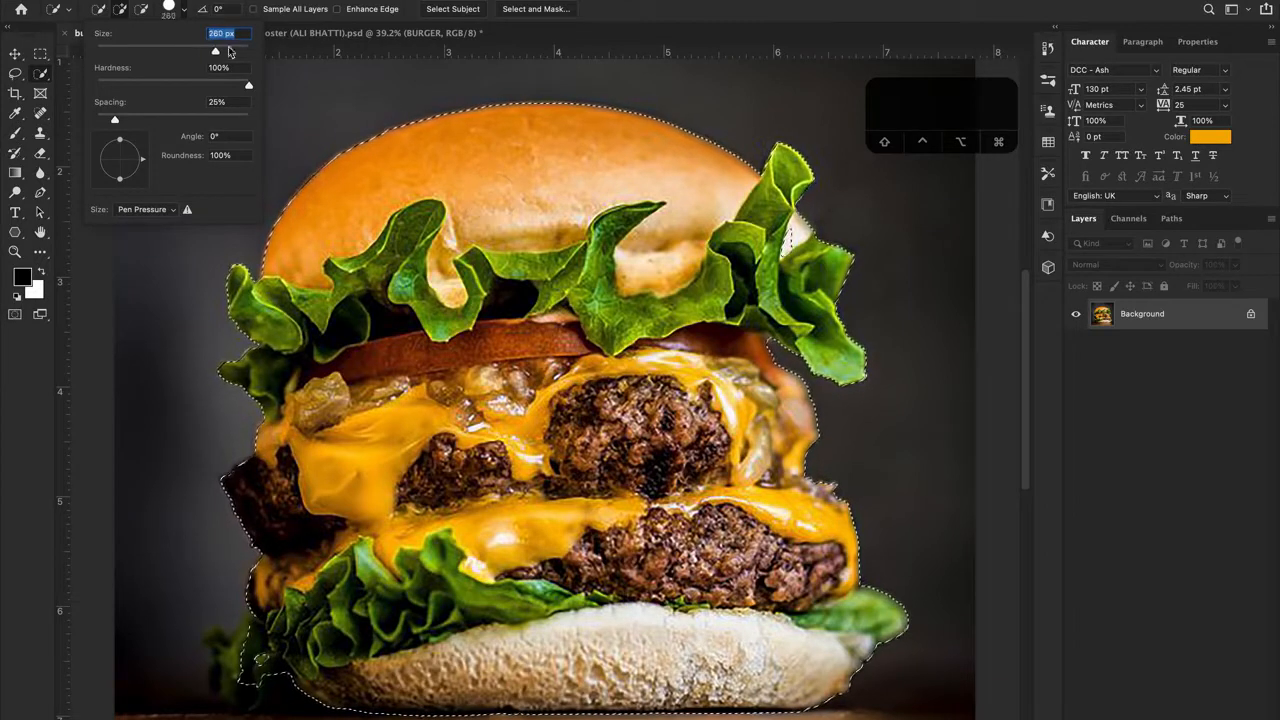
left_click(237, 50)
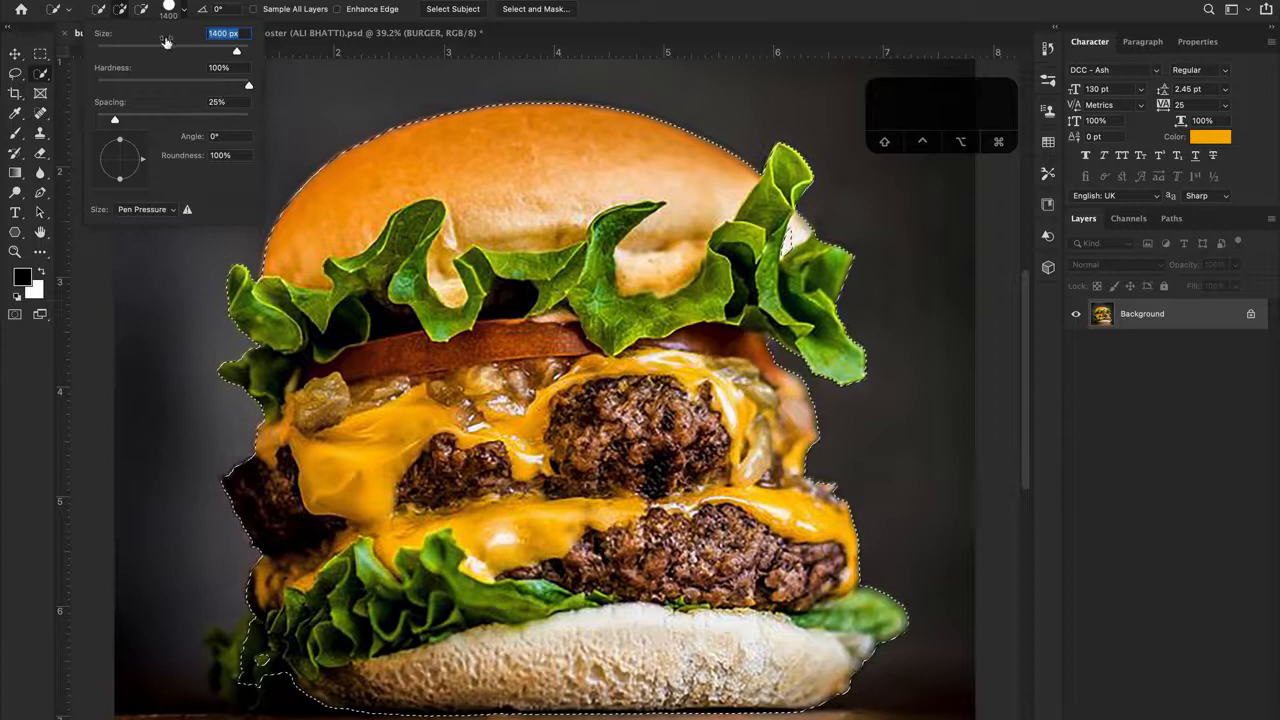
left_click(158, 50)
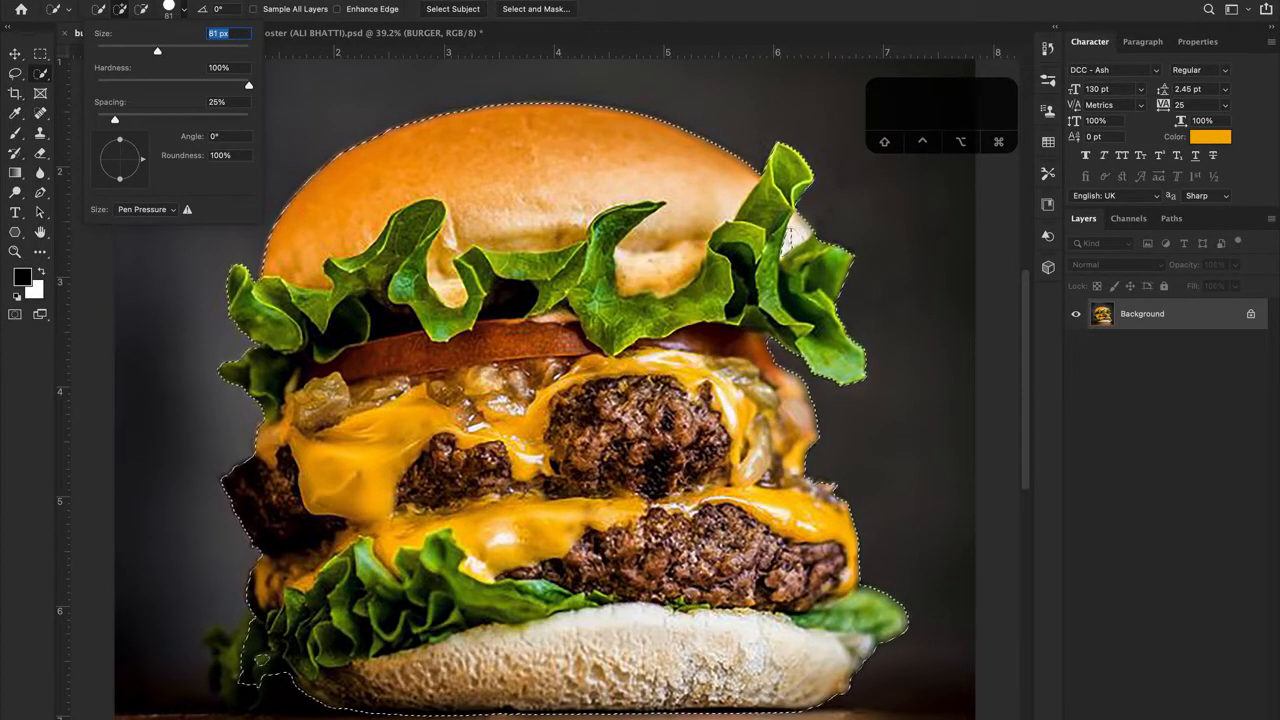
left_click(183, 8)
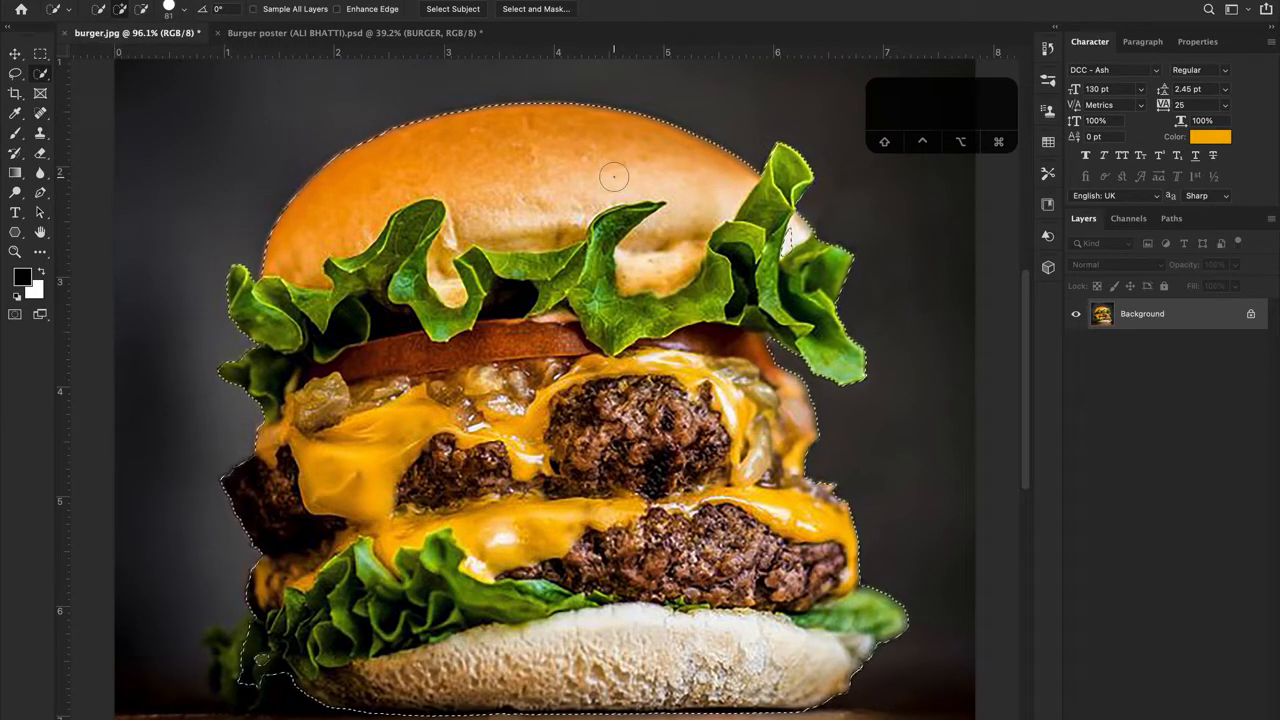
Step: Reduce the Quick Selection brush size in increments to 25 px
key("bracketleft")
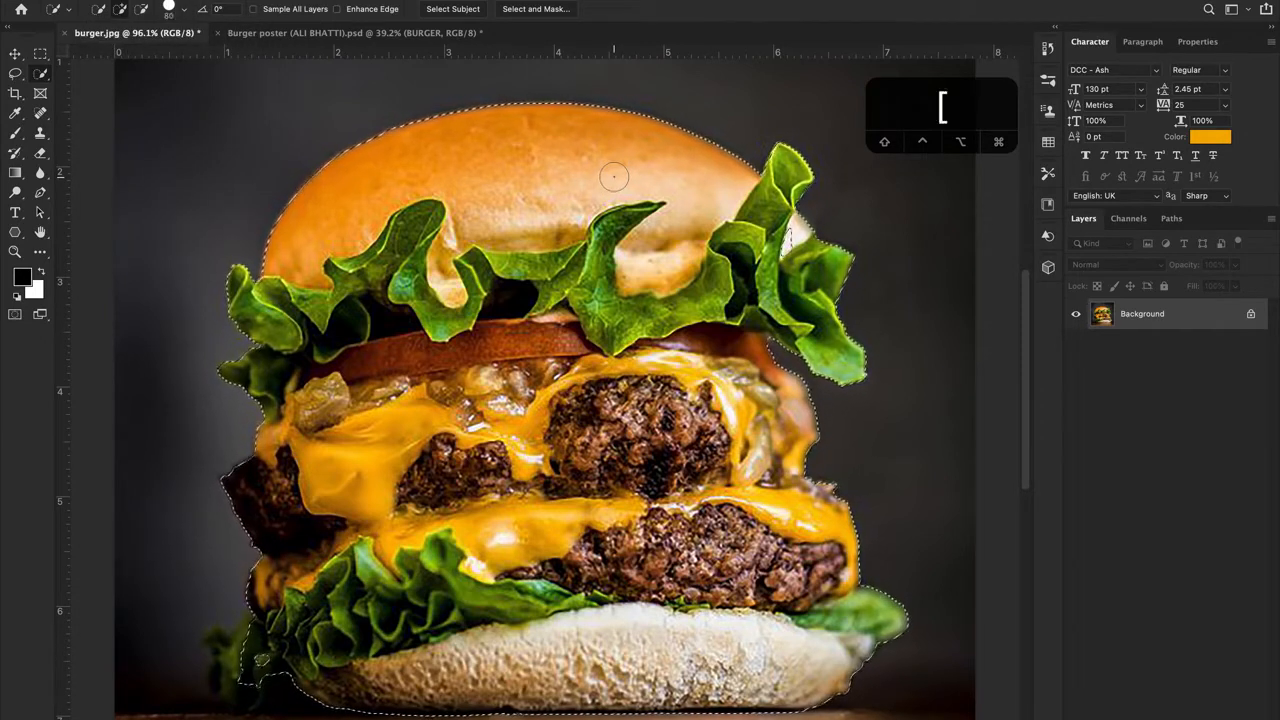
key("bracketleft")
key("bracketleft")
key("bracketleft")
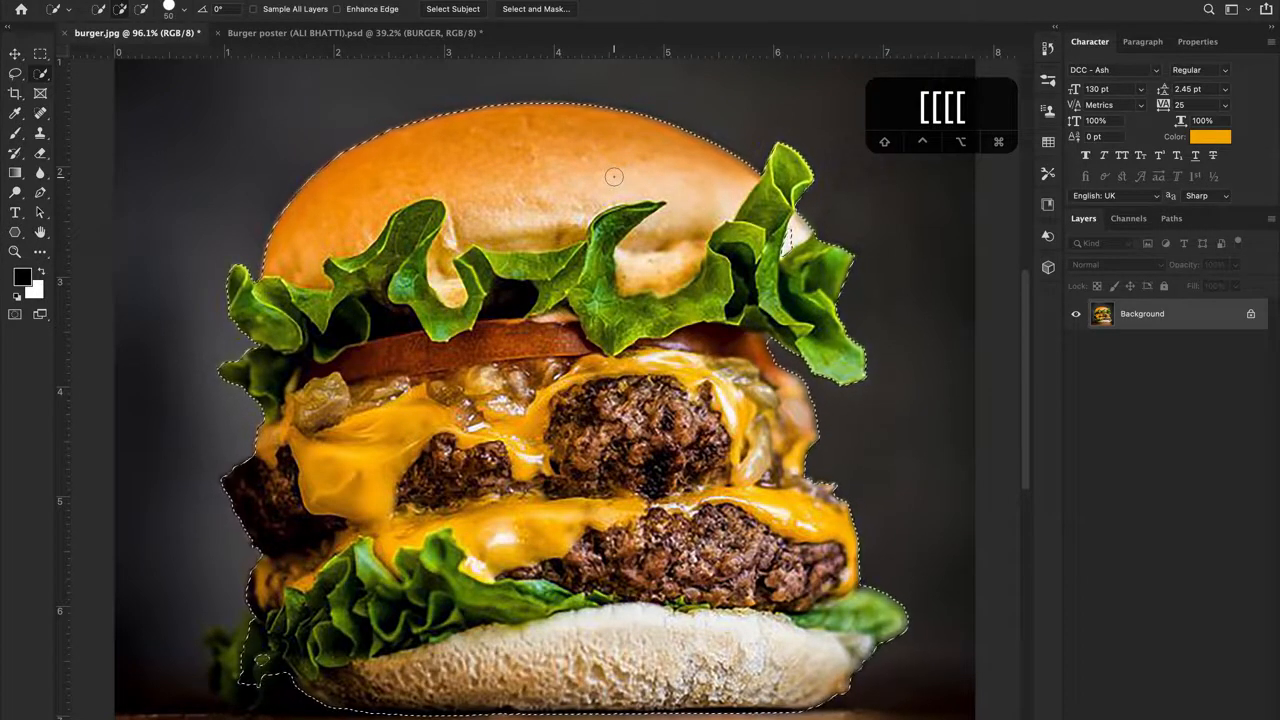
key("bracketleft")
key("bracketleft")
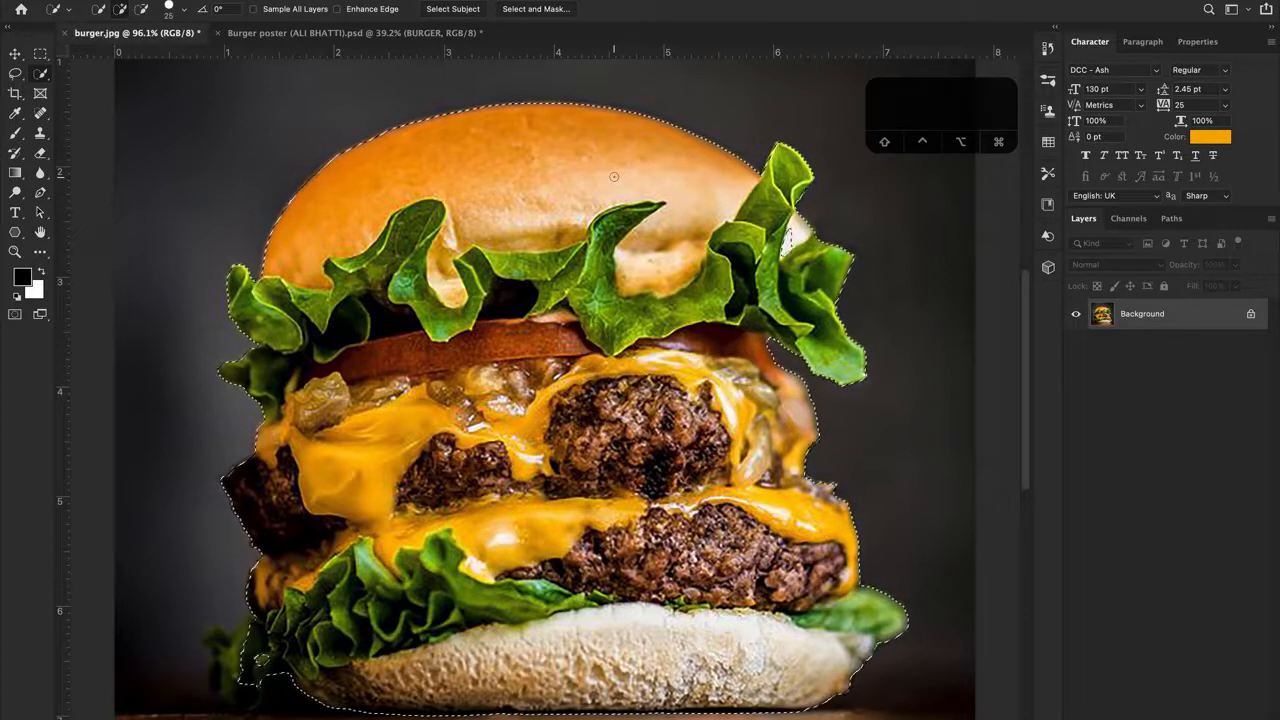
Step: Enlarge the Quick Selection brush in increments to more than 600 px
key("bracketright")
key("bracketright")
key("bracketright")
key("bracketright")
key("bracketright")
key("bracketright")
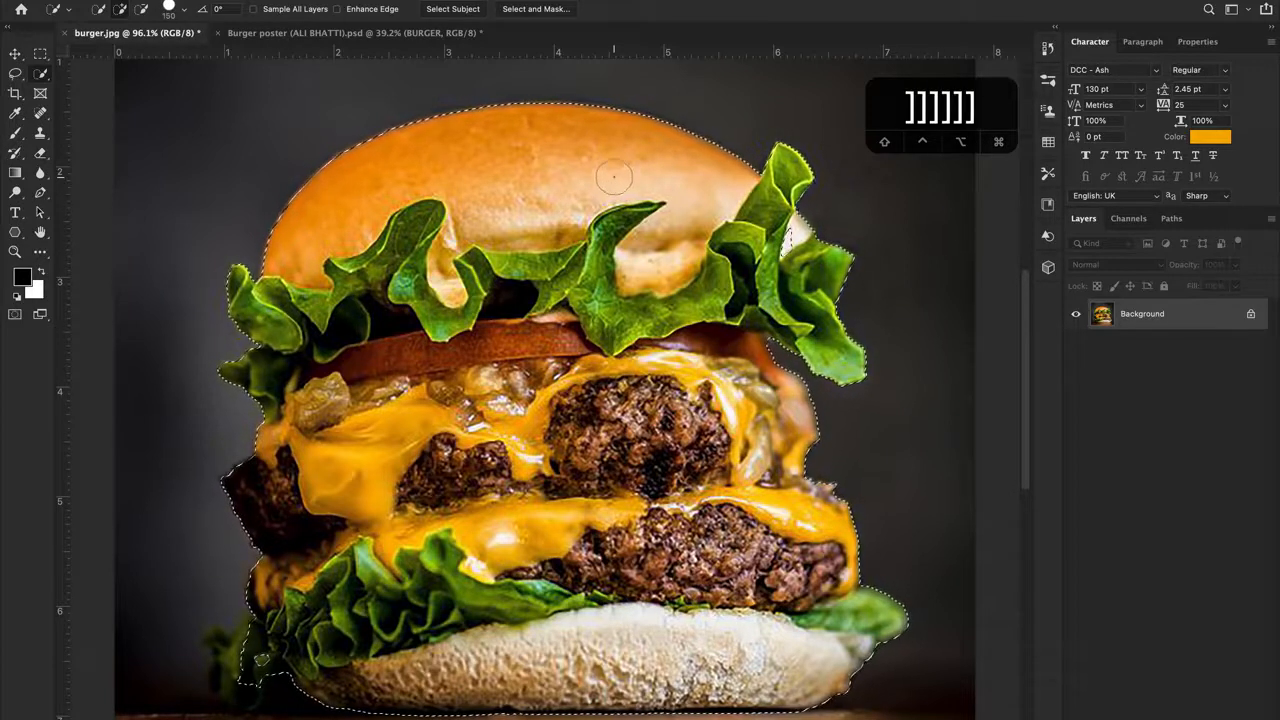
key("bracketright")
key("bracketright")
key("bracketright")
key("bracketright")
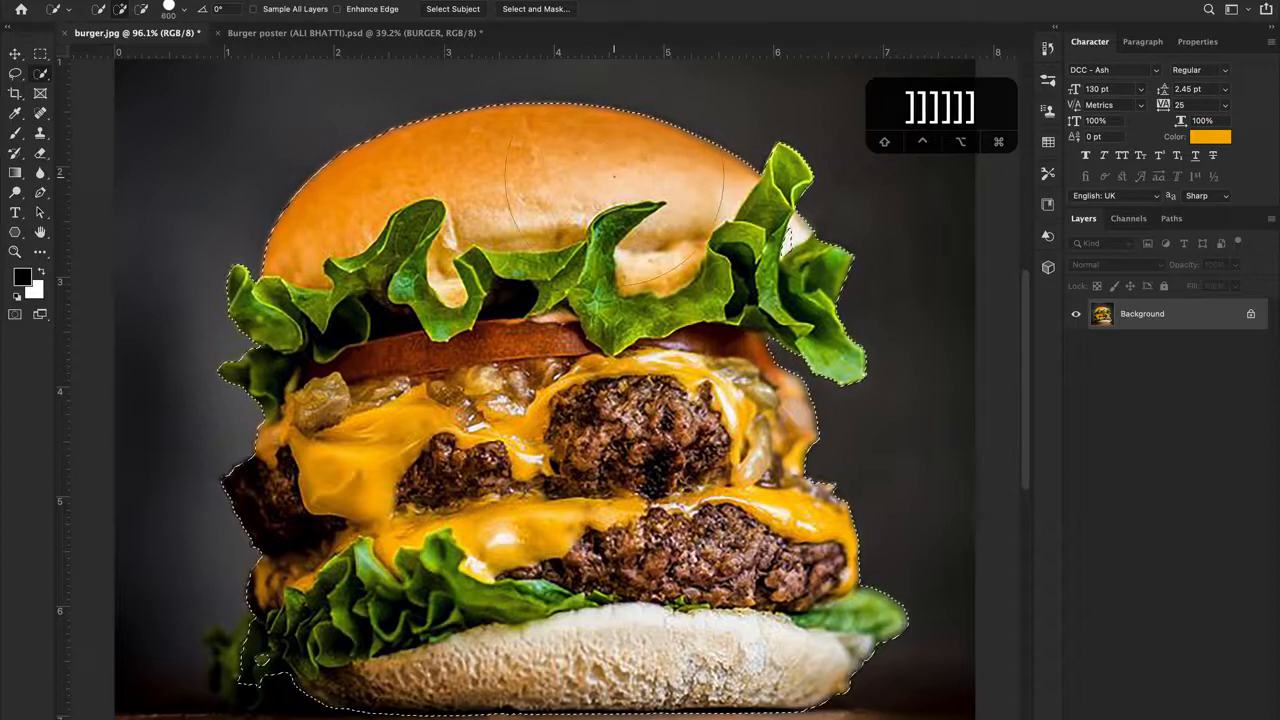
key("bracketright")
key("bracketright")
key("bracketright")
Step: Shrink the Quick Selection brush back down to 300 px
key("bracketleft")
key("bracketleft")
key("bracketleft")
key("bracketleft")
key("bracketleft")
key("bracketleft")
key("bracketright")
key("bracketleft")
key("bracketleft")
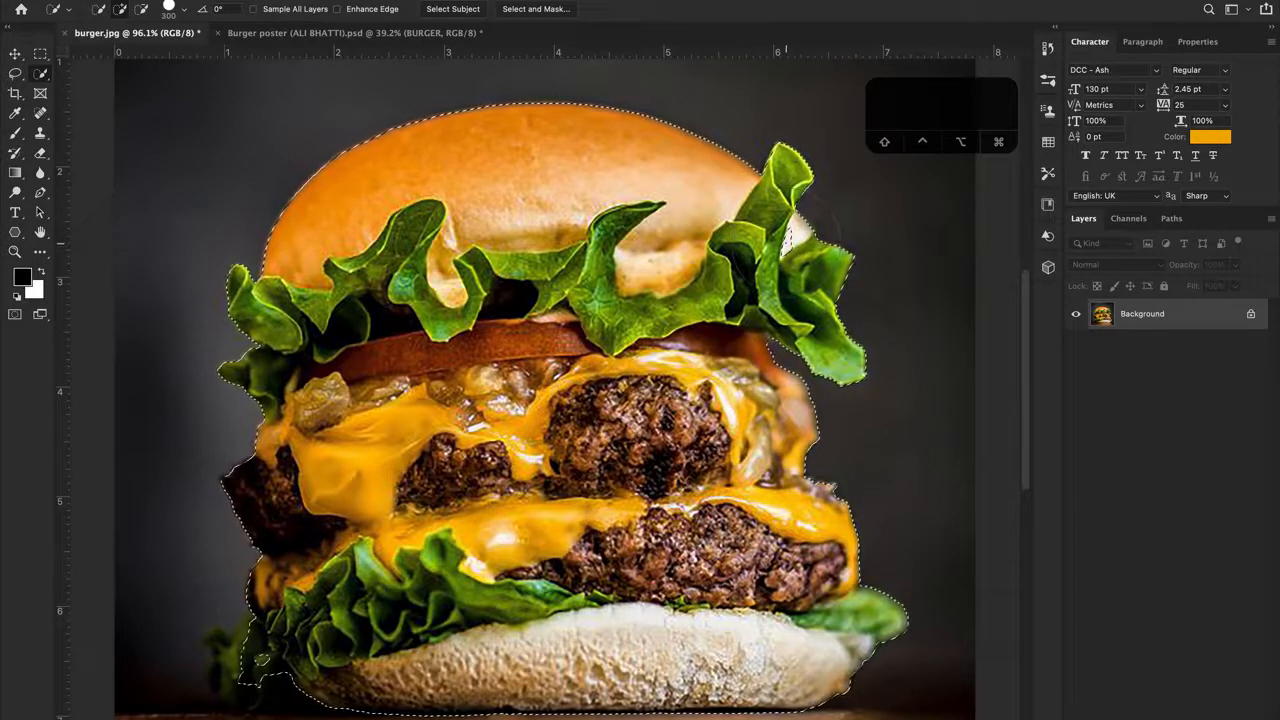
Step: With a 70 px brush, add the light gap beside the right lettuce leaf to the selection and subtract a small spot on the bun
key("bracketleft")
key("bracketleft")
key("bracketleft")
key("bracketleft")
key("bracketleft")
key("bracketleft")
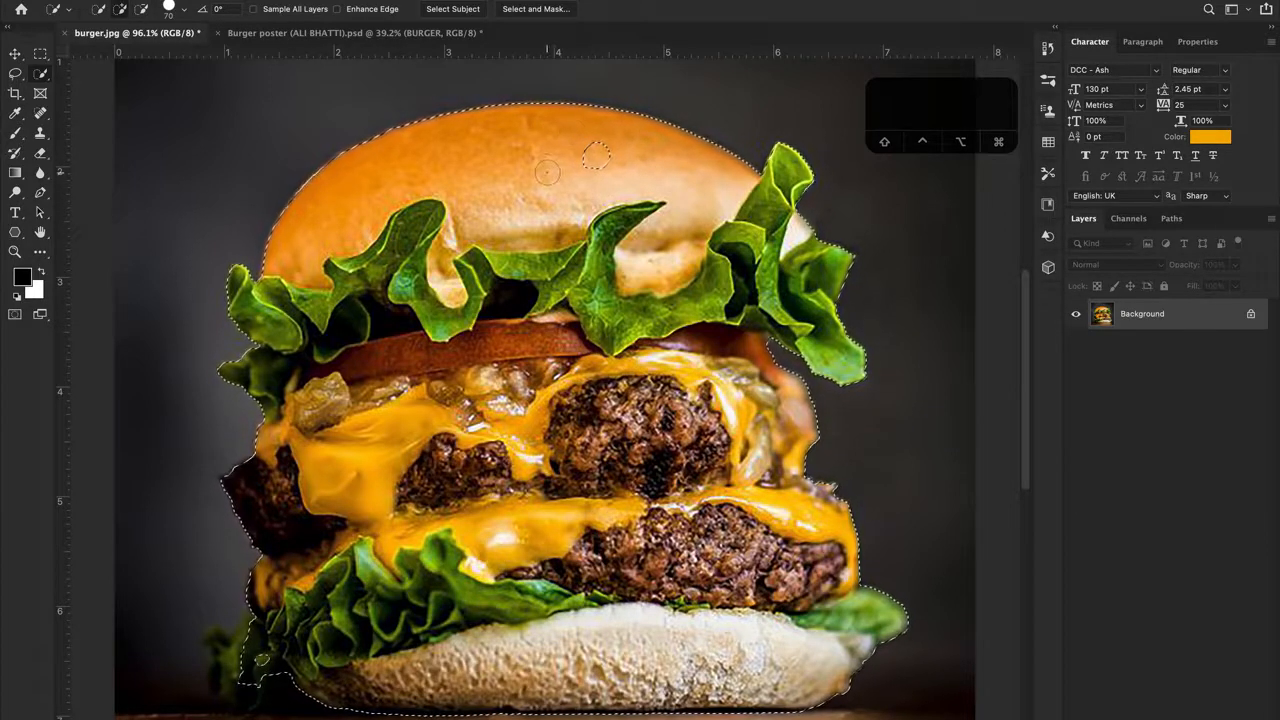
scroll(595, 155, "up", 8)
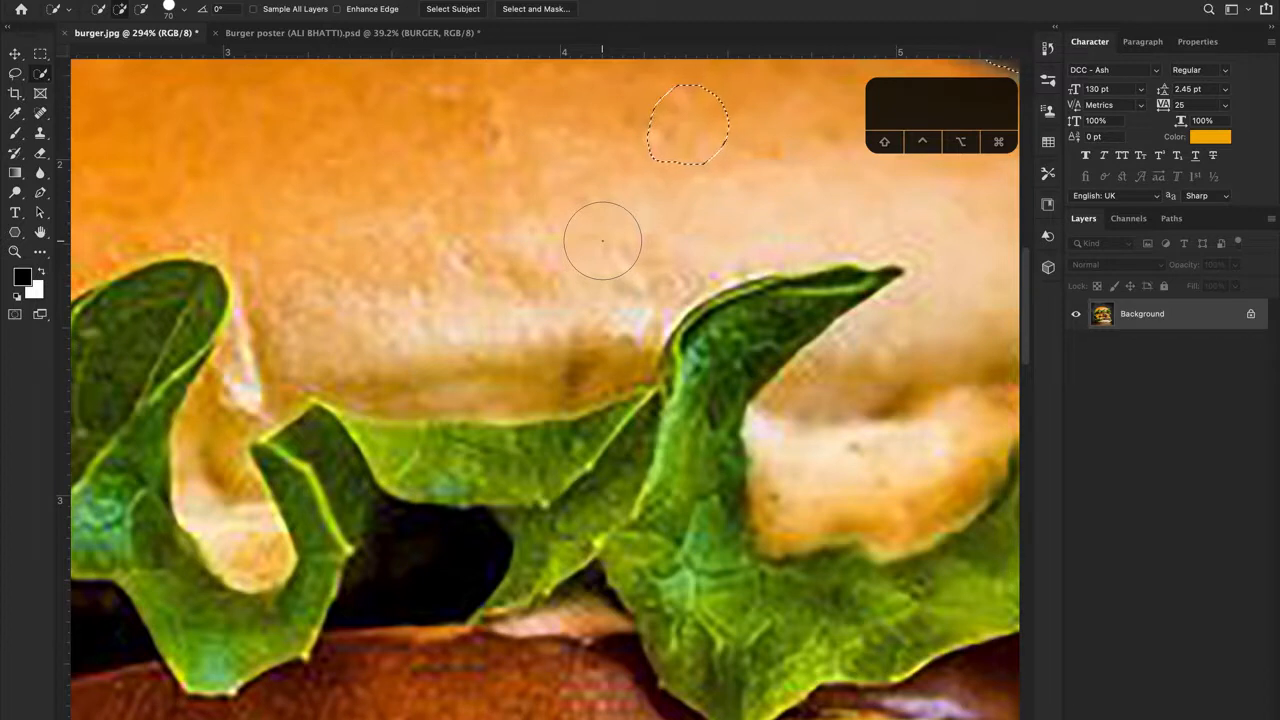
key("alt")
key("alt")
scroll(602, 240, "down", 5)
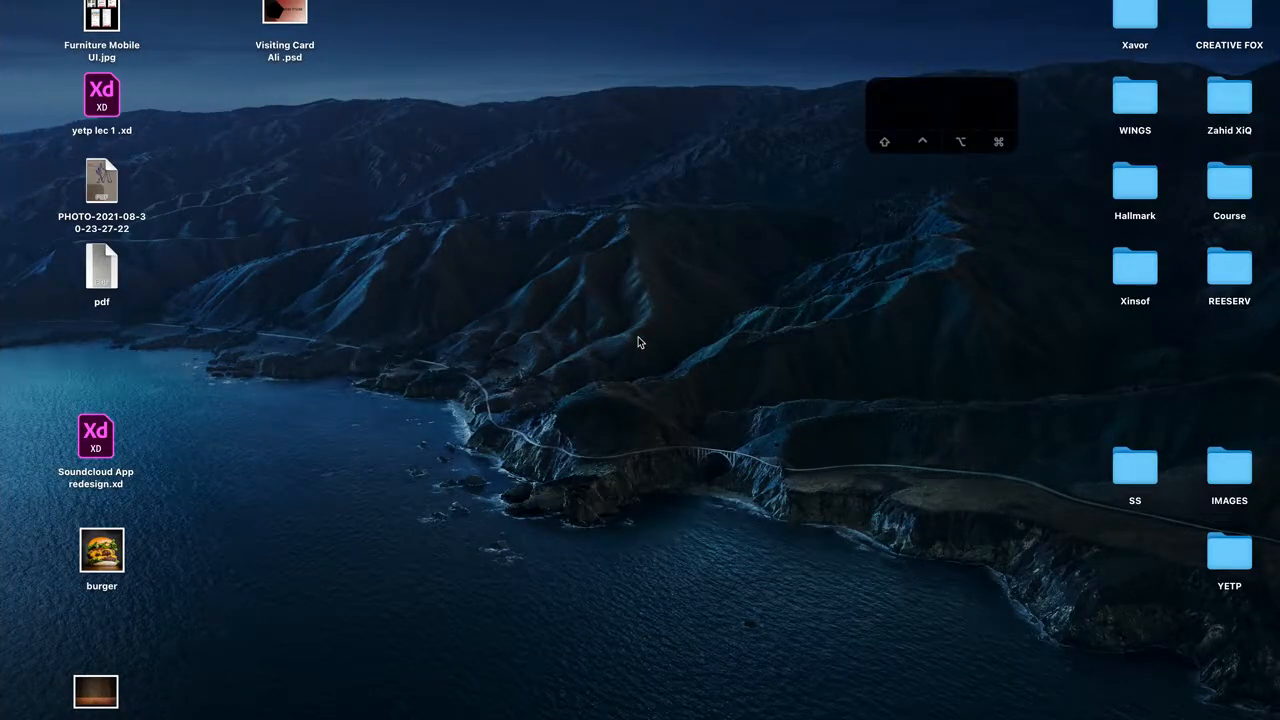
Step: Reopen Photoshop after its crash and dismiss the Terminal log window covering the recovered burger image
mouse_move(1009, 705)
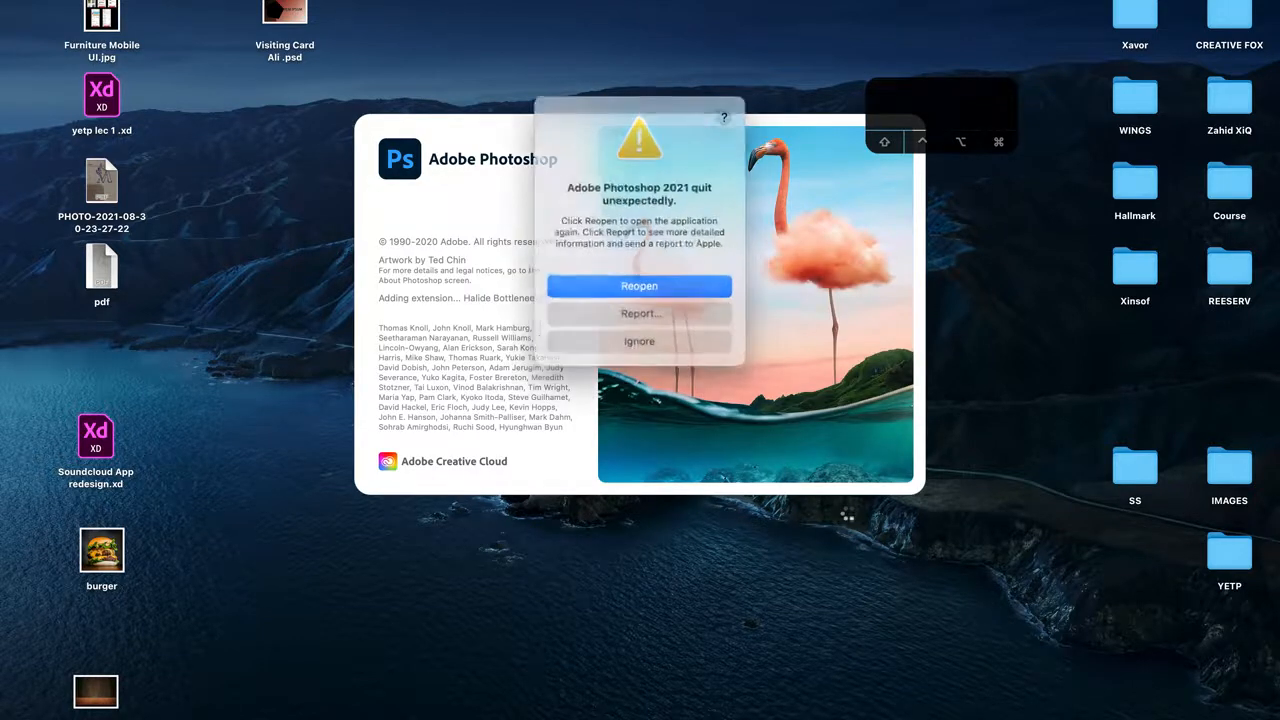
left_click(583, 283)
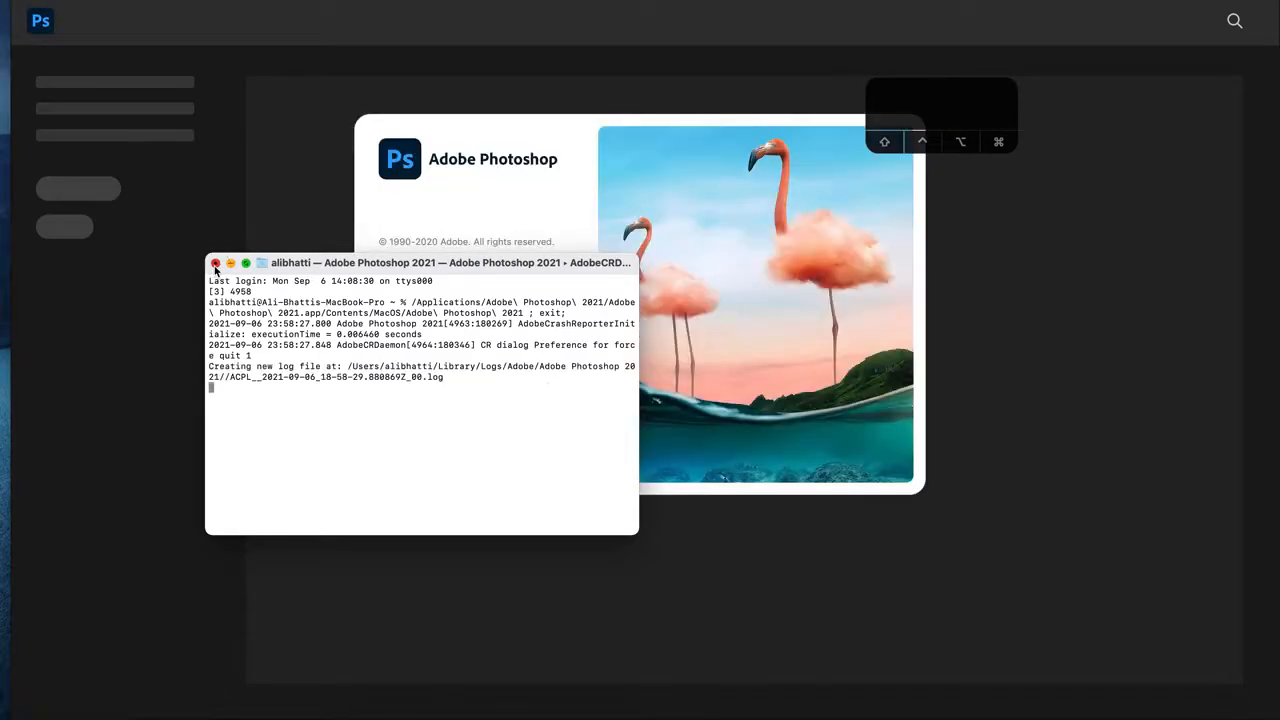
left_click(214, 263)
left_click(392, 474)
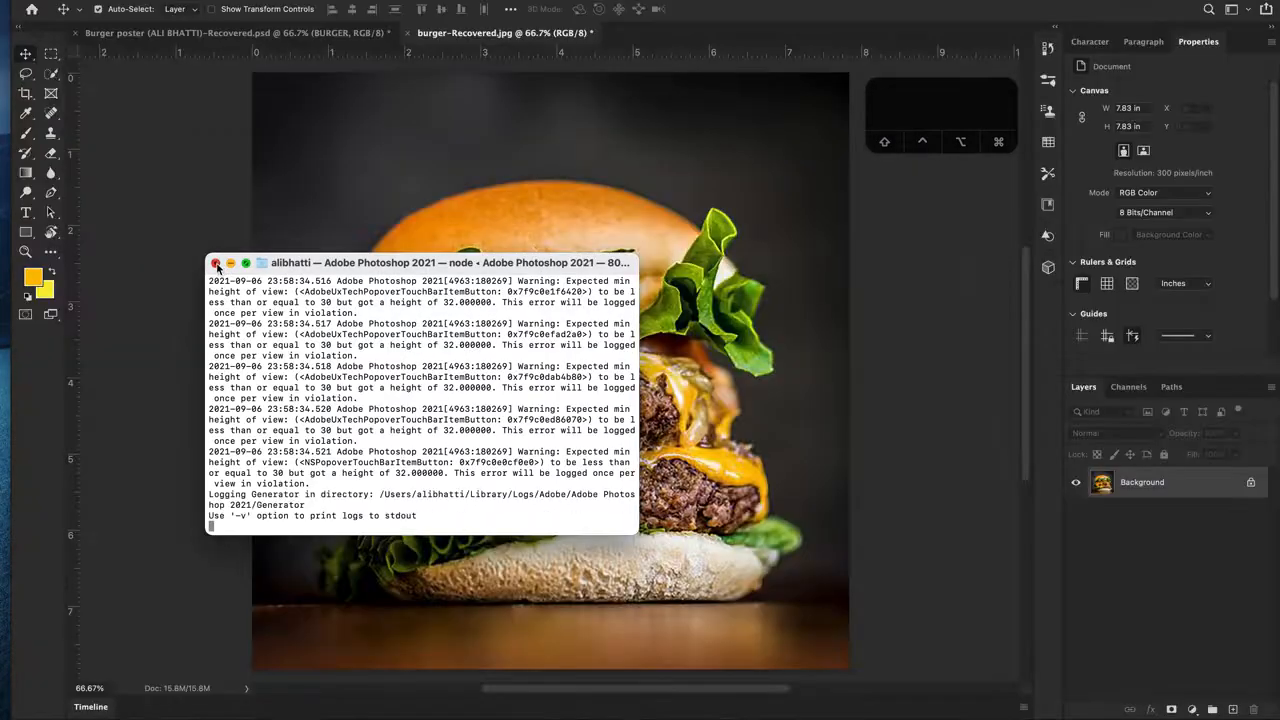
left_click(215, 263)
left_click(445, 470)
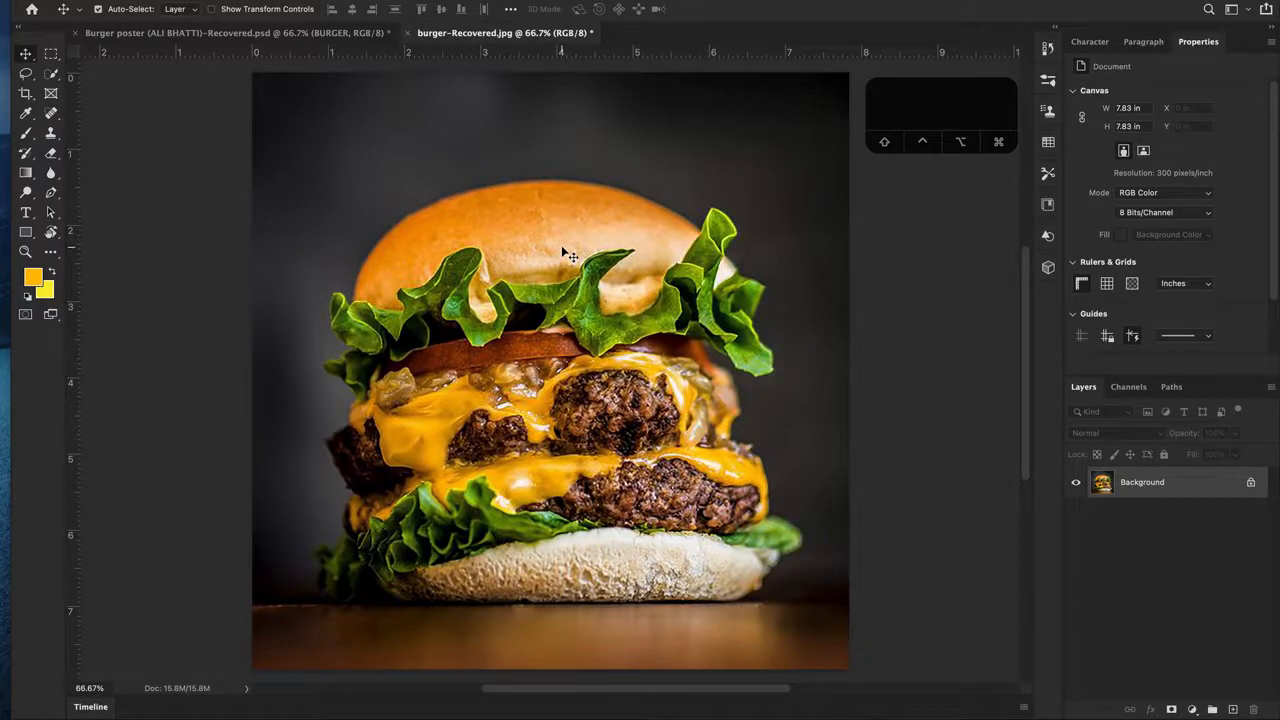
Step: Select the whole burger with the Quick Selection tool at 773 px, and reduce the brush to 129 px
key("w")
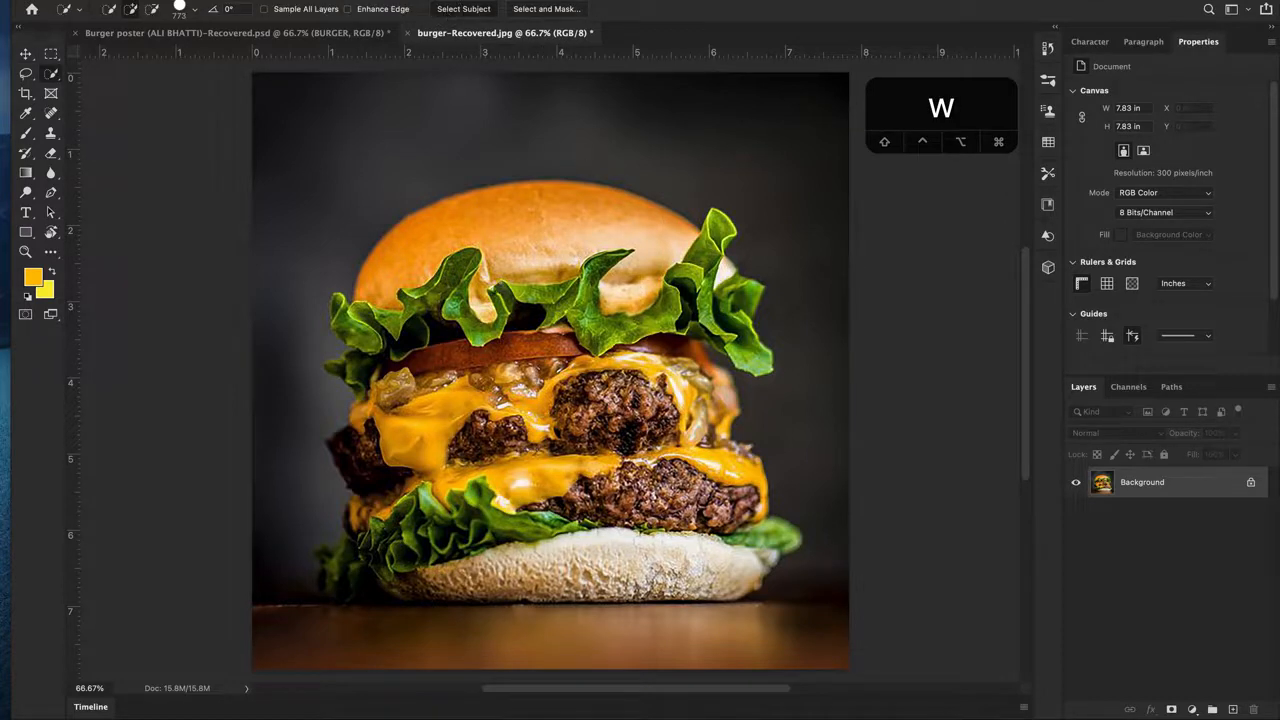
left_click_drag(518, 246, 542, 220)
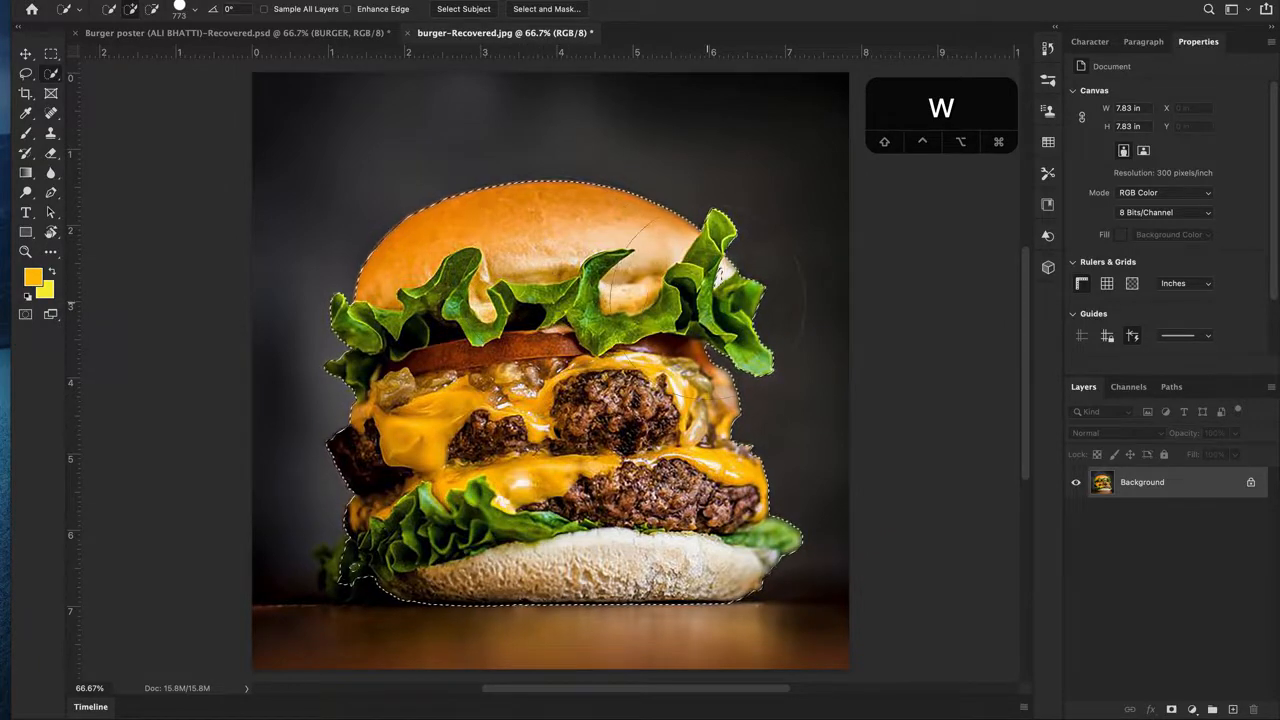
key("bracketright")
key("bracketleft")
key("bracketleft")
key("bracketleft")
key("bracketleft")
key("bracketleft")
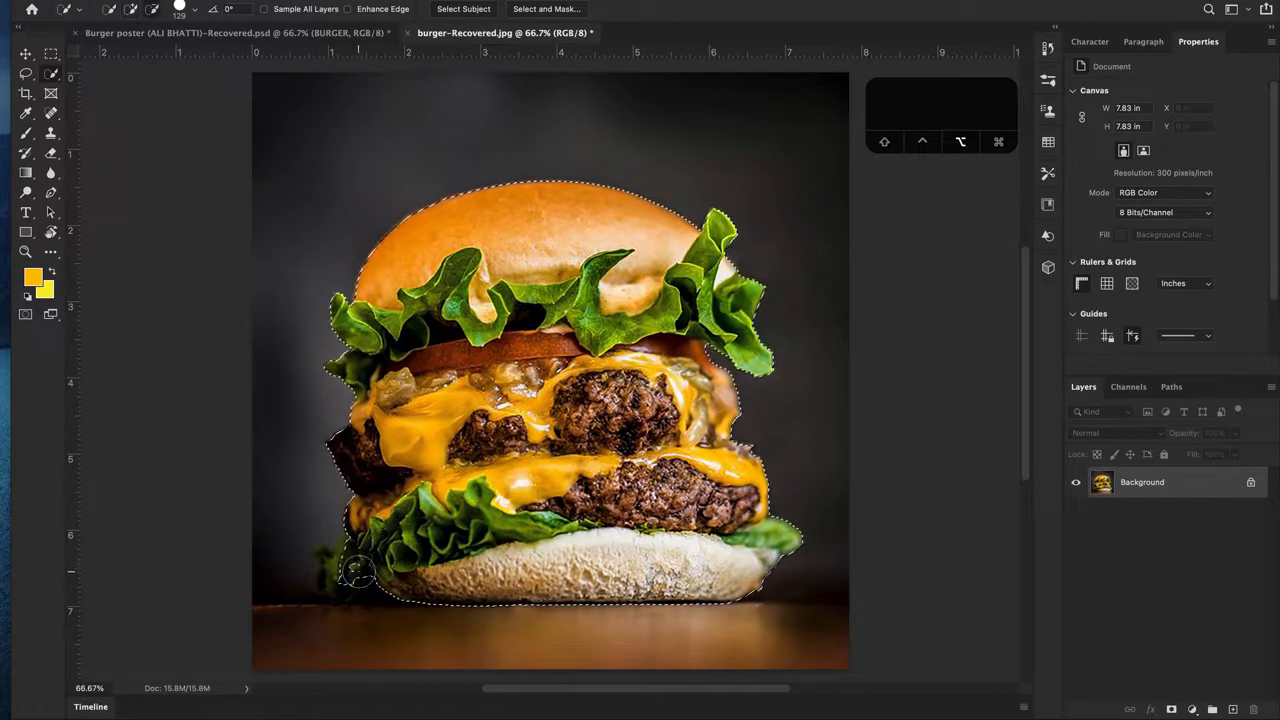
Step: Reduce the brush to 43 px and add the small unselected gap in the lower-left lettuce to the selection
scroll(357, 566, "up", 3)
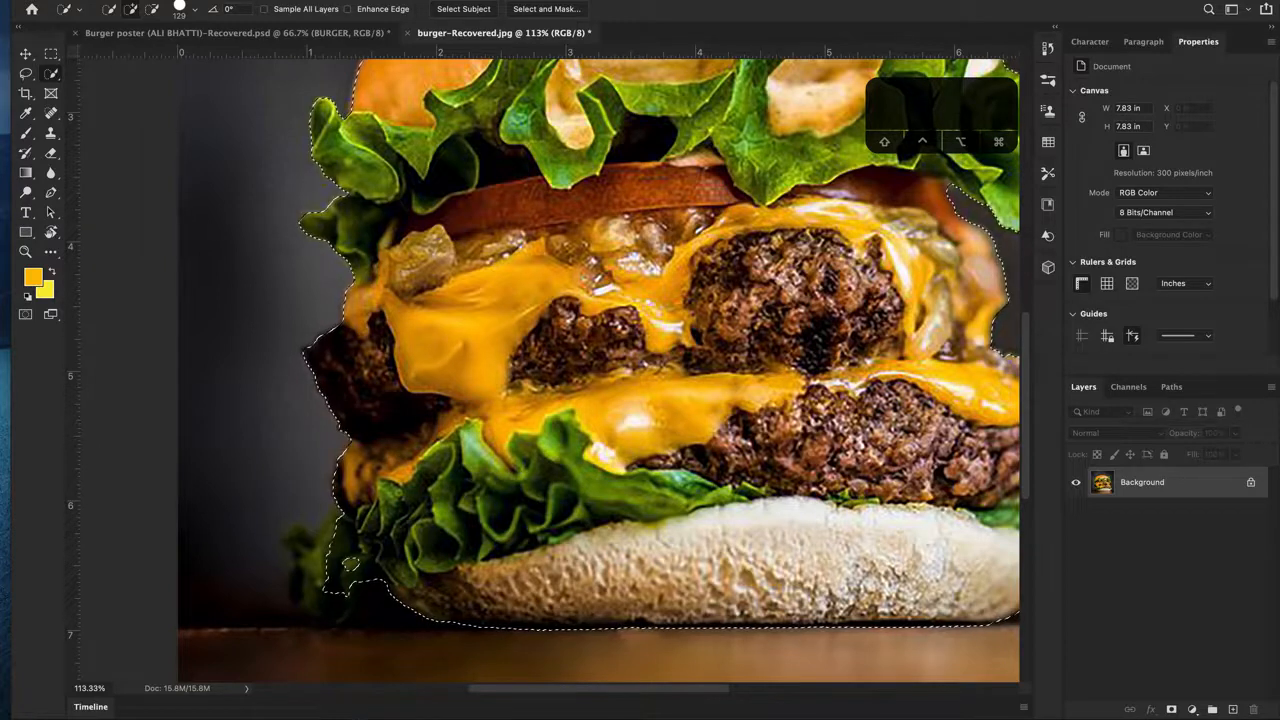
left_click(352, 564)
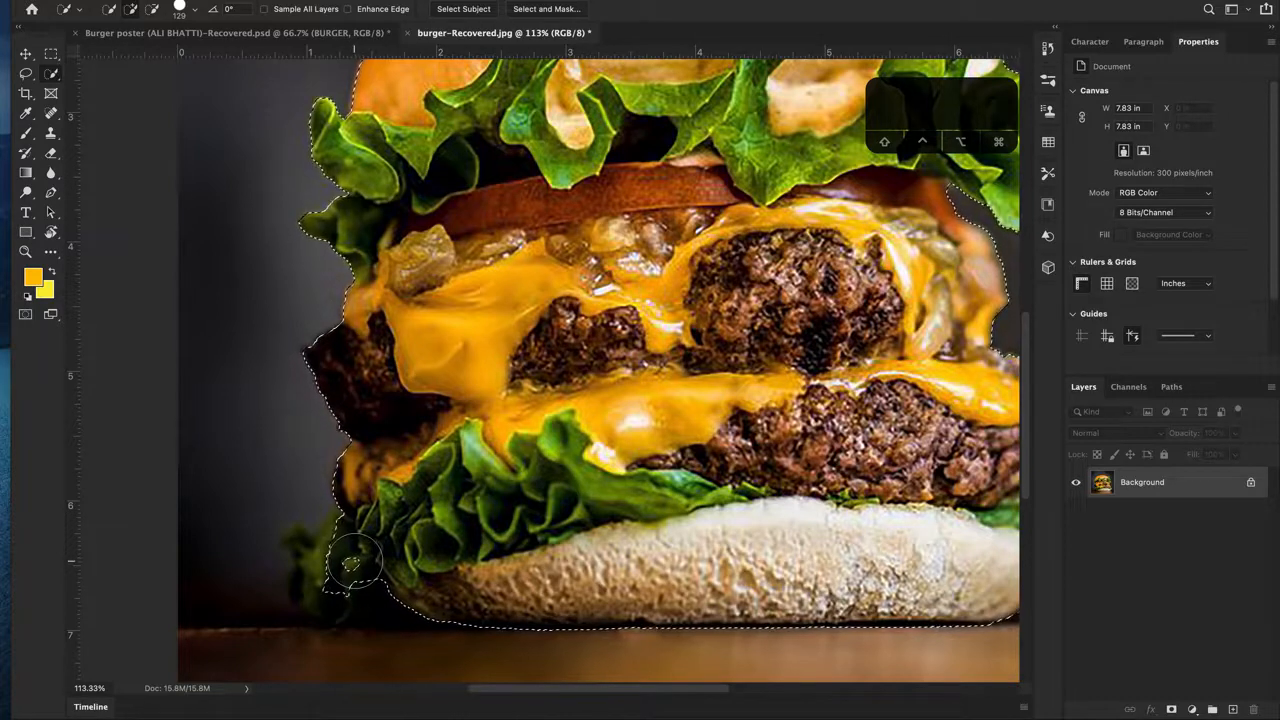
key("bracketleft")
key("bracketleft")
key("bracketleft")
key("bracketleft")
key("bracketleft")
key("bracketleft")
key("bracketleft")
key("bracketleft")
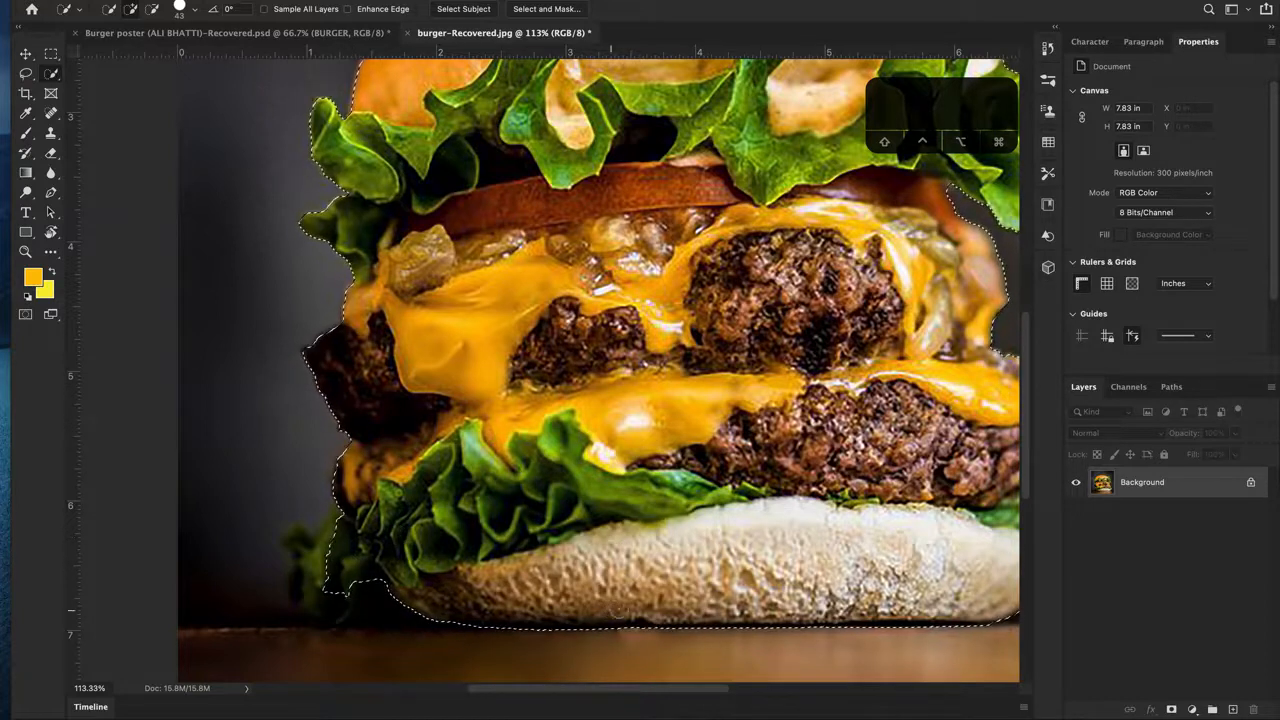
Step: Deselect the burger and undo the deselection
key("ctrl+d")
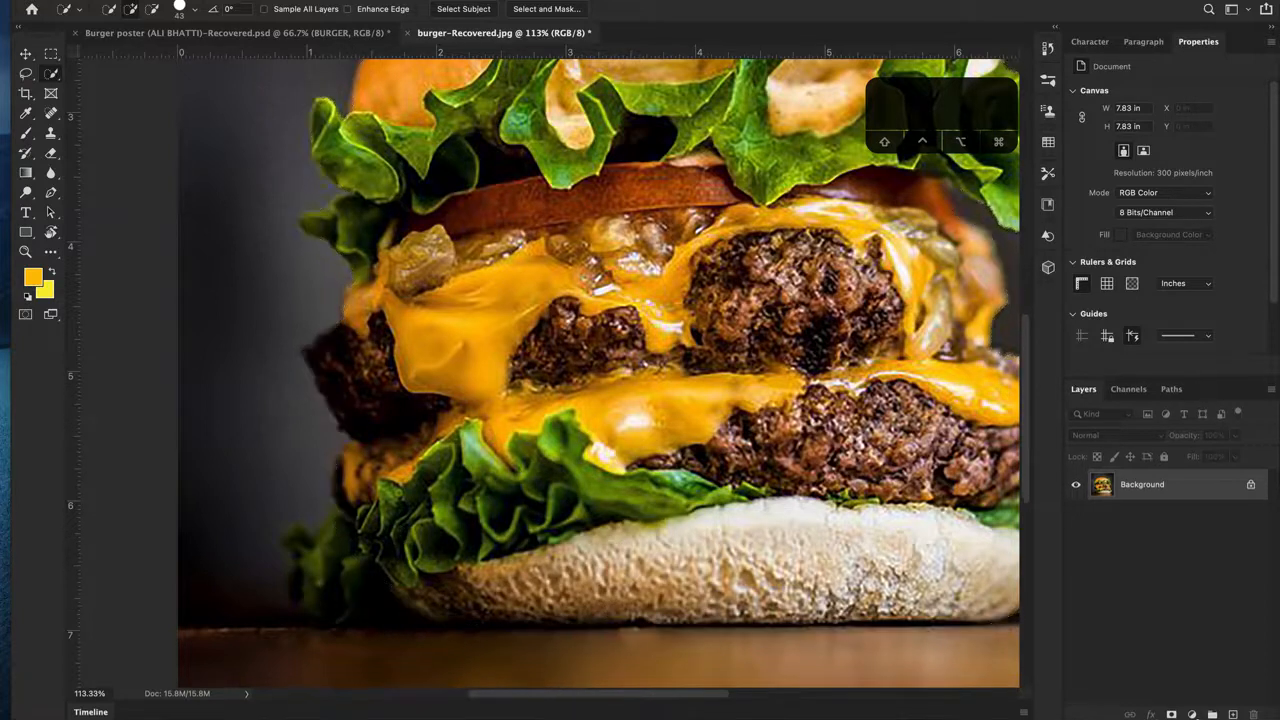
key("ctrl+z")
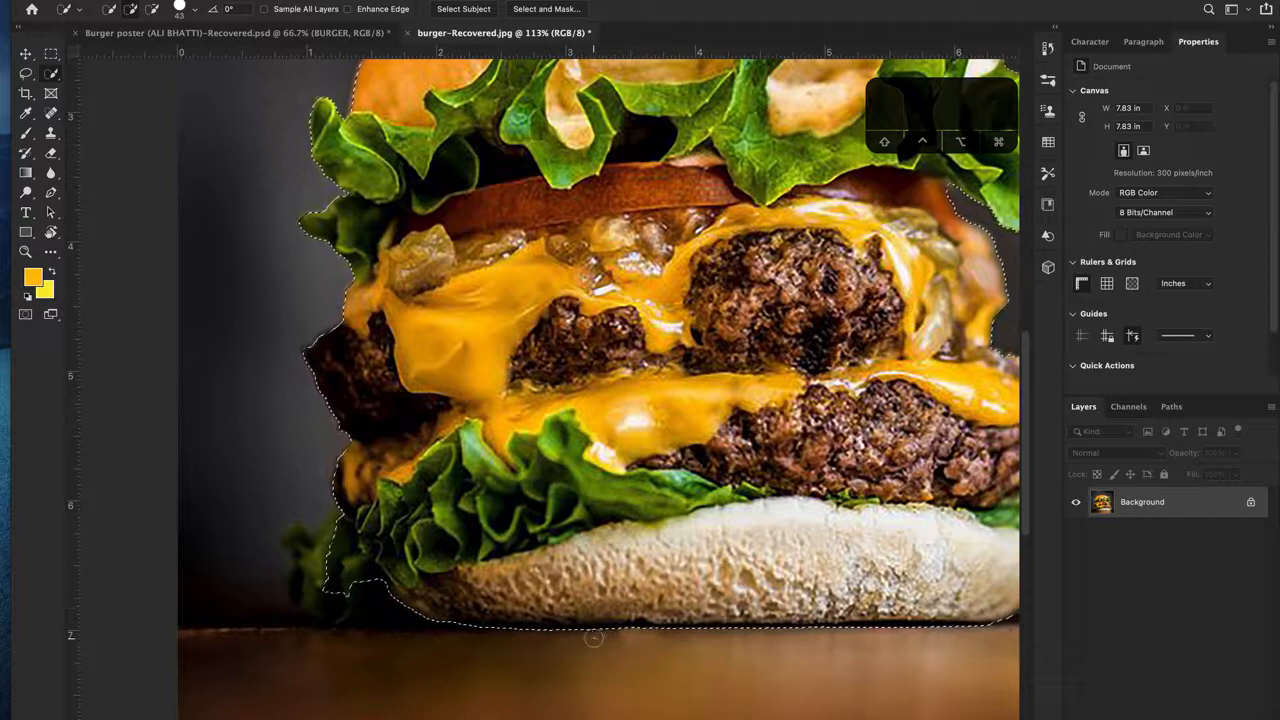
Step: Subtract the bottom bun from the selection along its lower edge with the 43 px brush
scroll(593, 637, "right", 2)
scroll(593, 637, "right", 3)
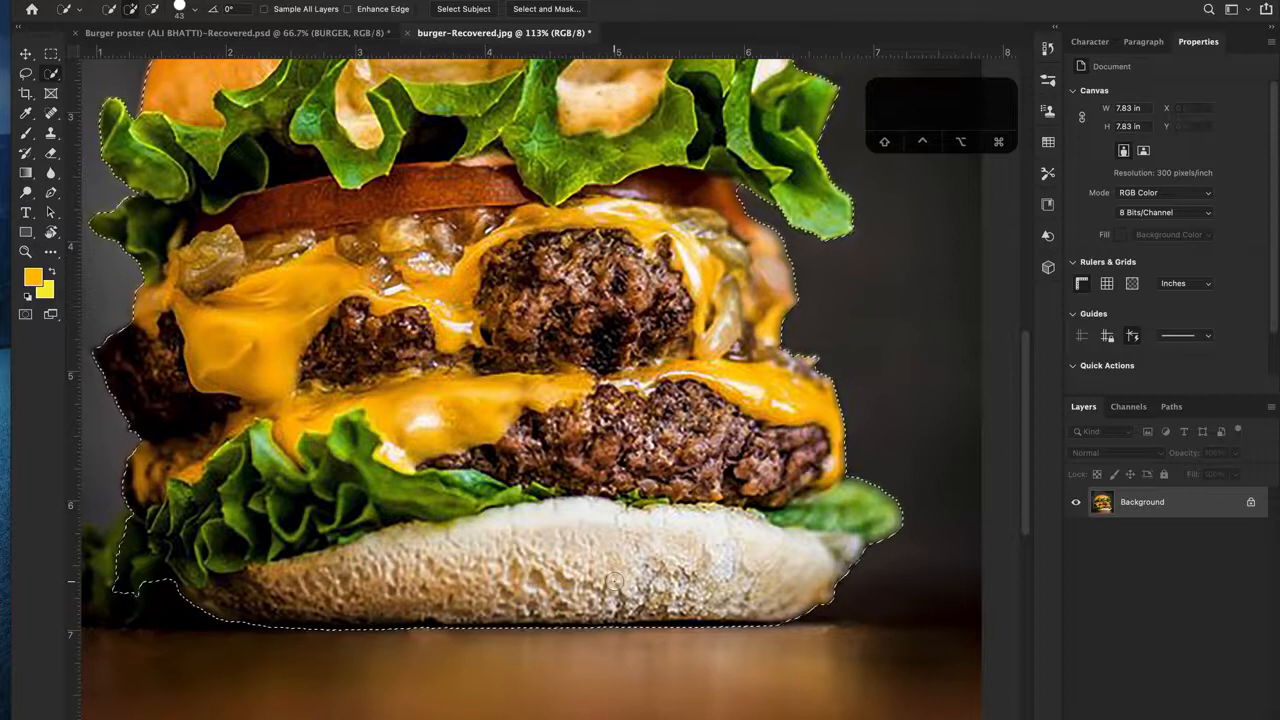
key("alt")
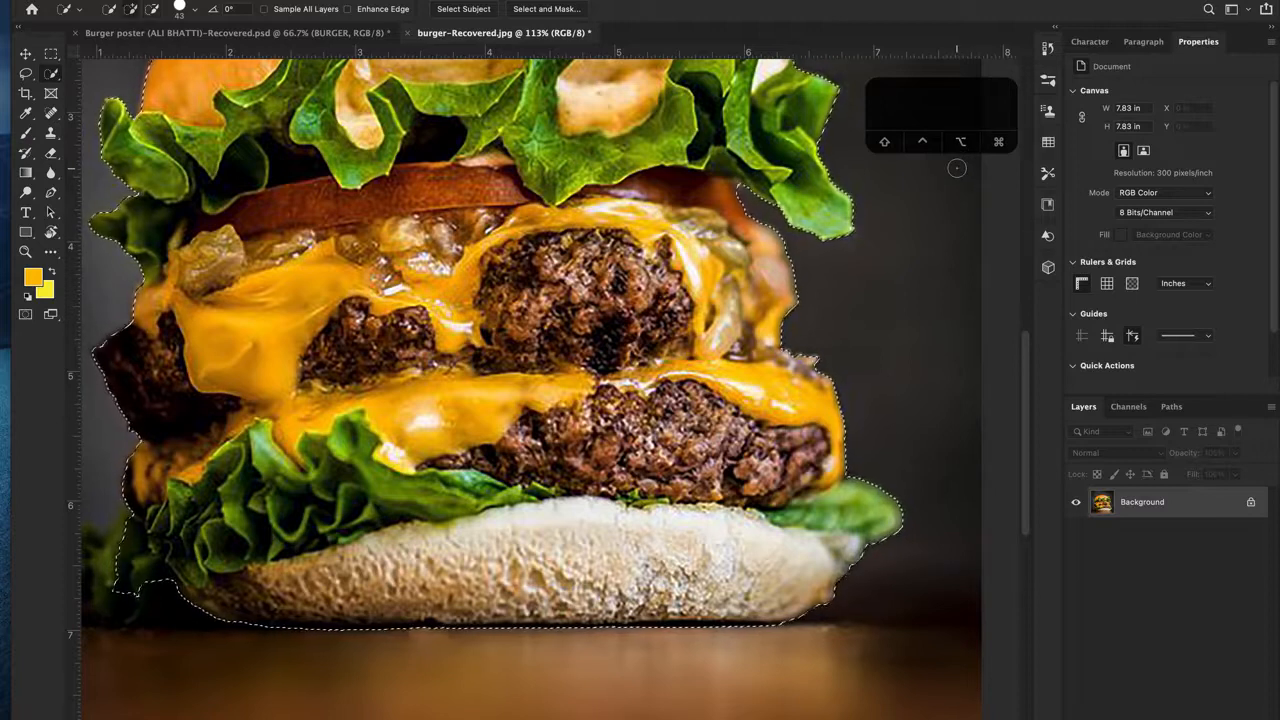
key("alt")
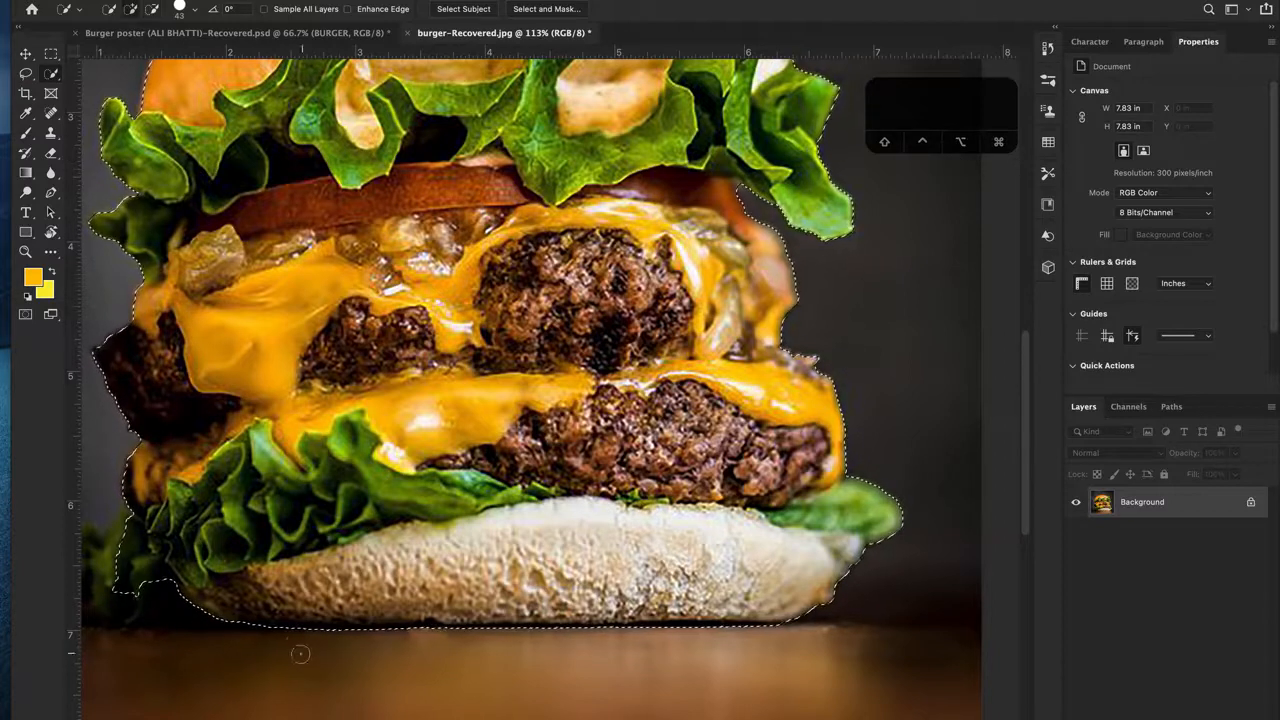
key("alt")
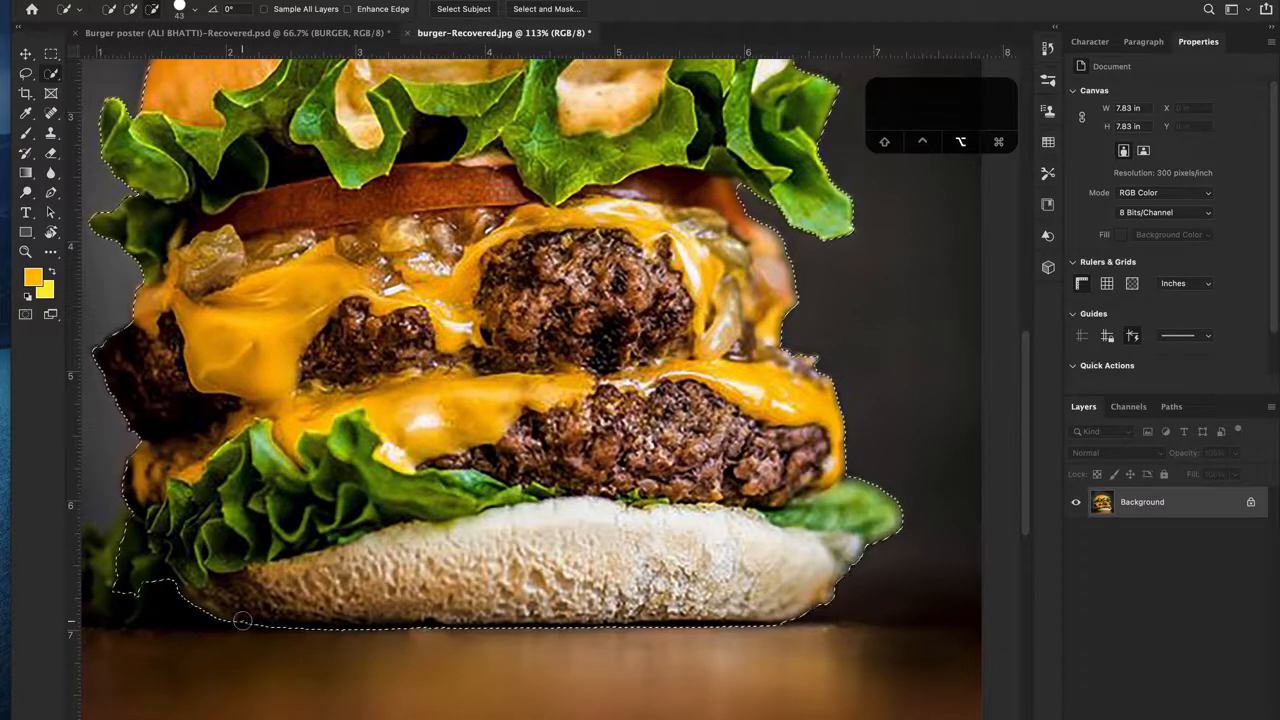
left_click_drag(328, 612, 411, 617)
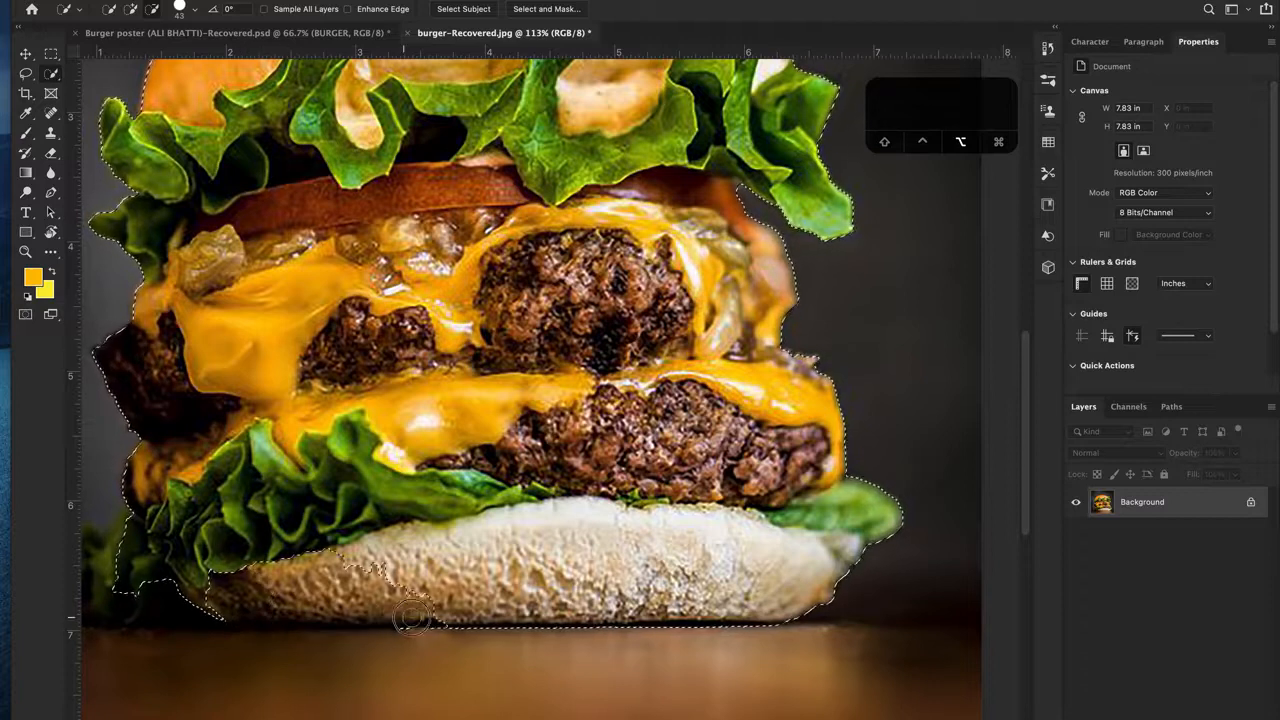
left_click_drag(585, 615, 758, 616)
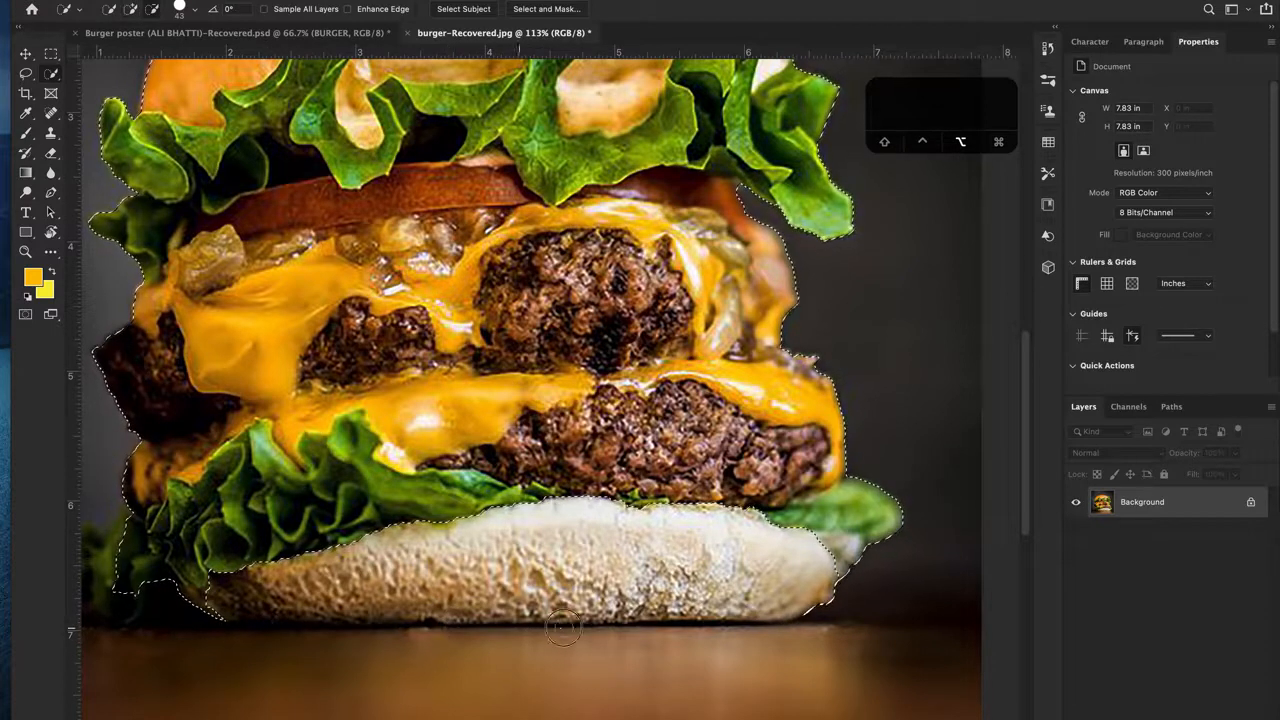
left_click_drag(760, 612, 826, 603)
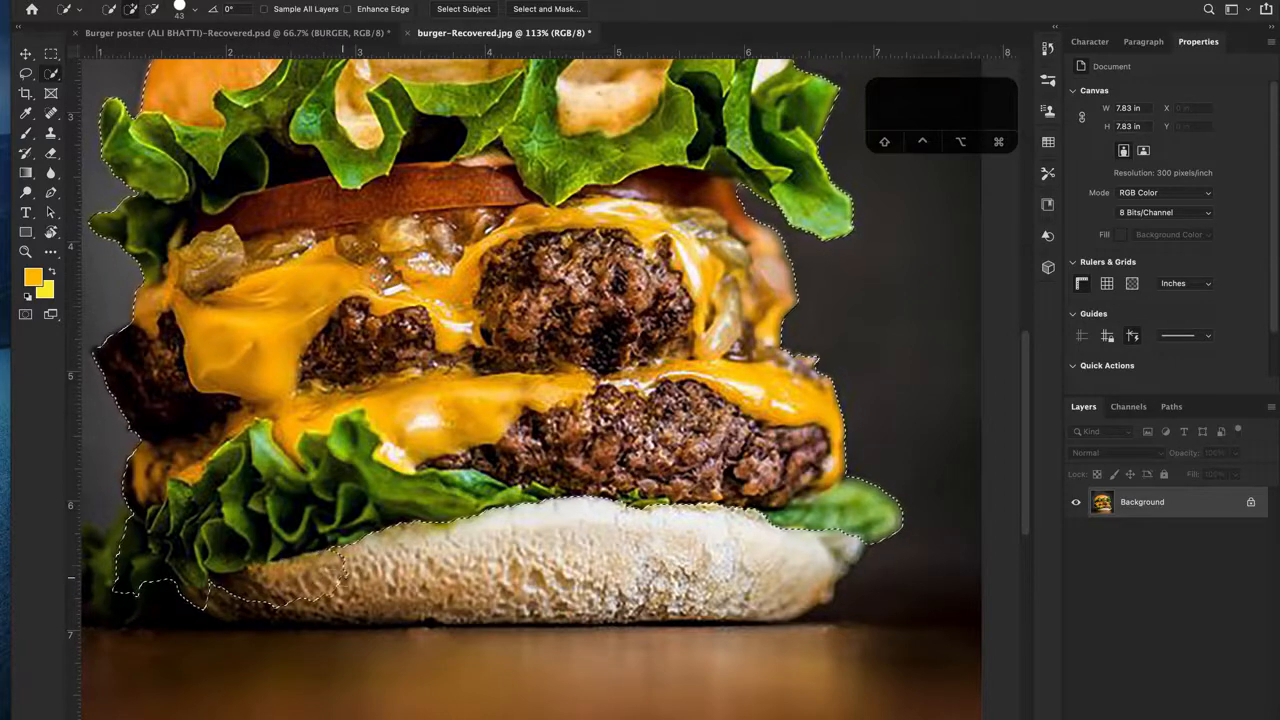
Step: Add the body of the bottom bun back to the selection and undo the last stroke at its lower edge
mouse_move(359, 574)
left_mouse_down()
mouse_move(420, 578)
mouse_move(443, 560)
mouse_move(520, 557)
mouse_move(460, 533)
mouse_move(545, 540)
left_mouse_up()
left_click_drag(595, 538, 771, 540)
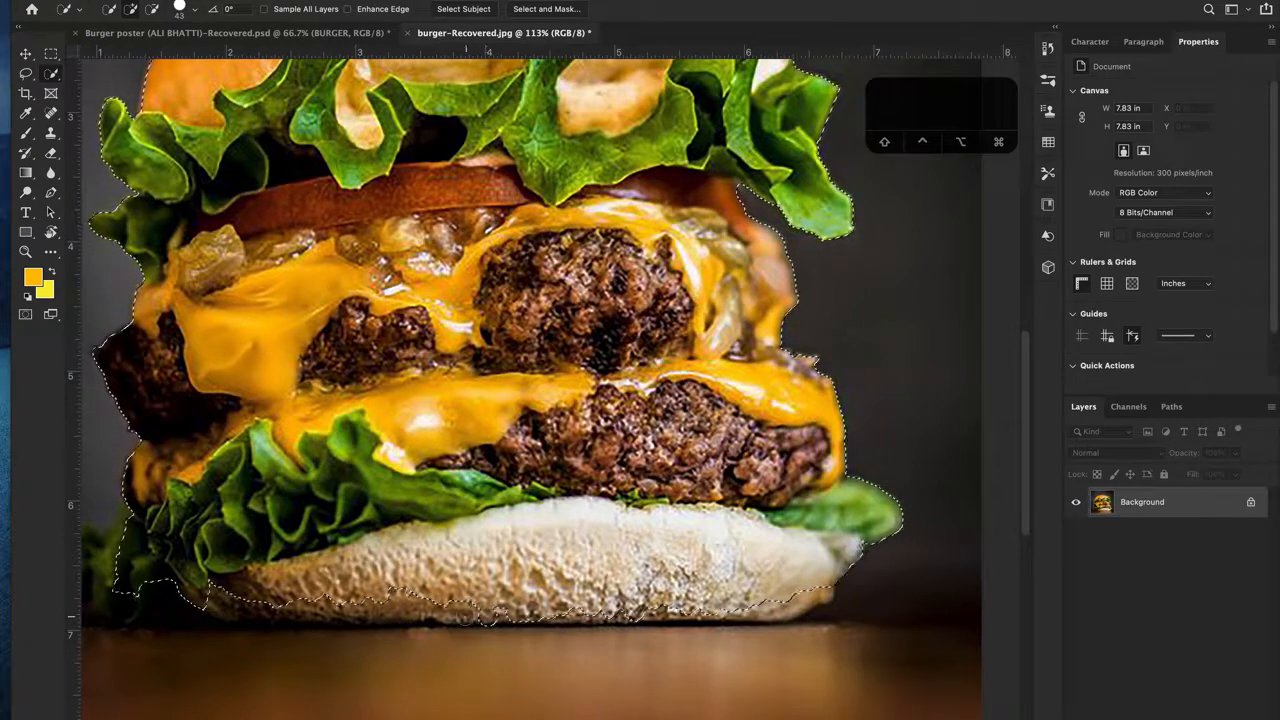
key("super+z")
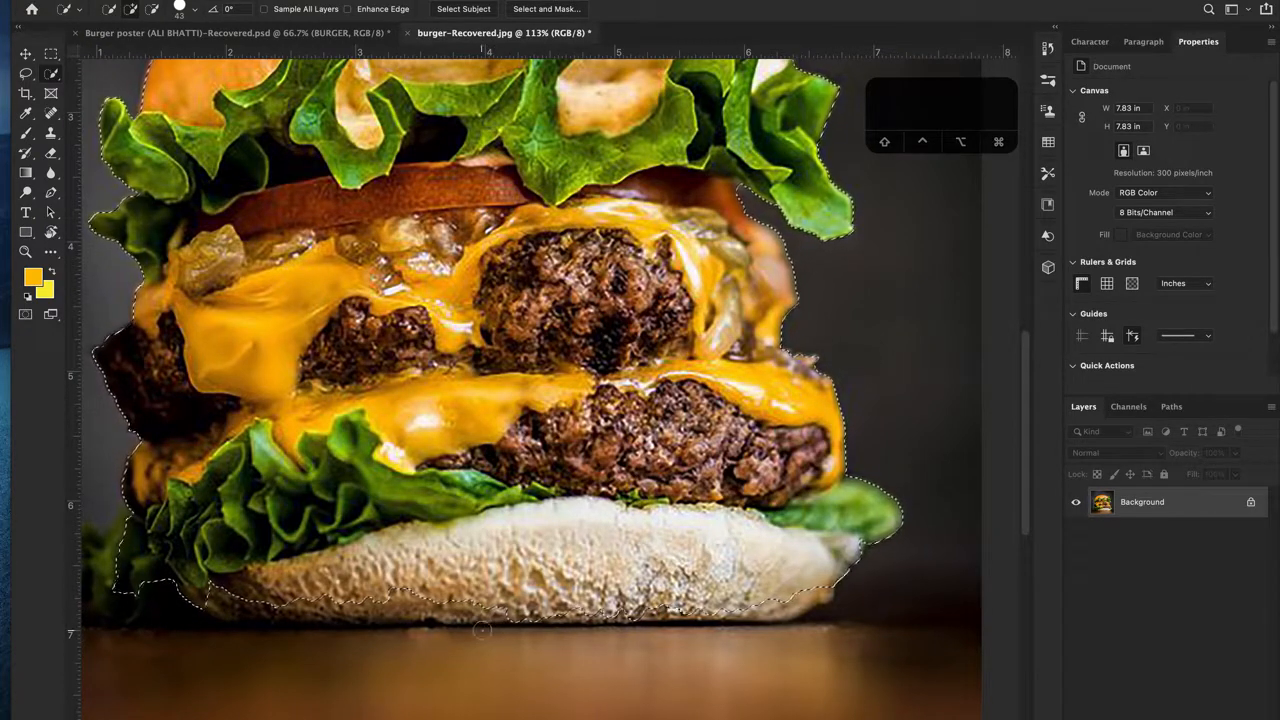
Step: Reduce the brush to 8 px and add a thin strip along the bottom bun's lower edge, left of its middle
scroll(493, 612, "up", 5)
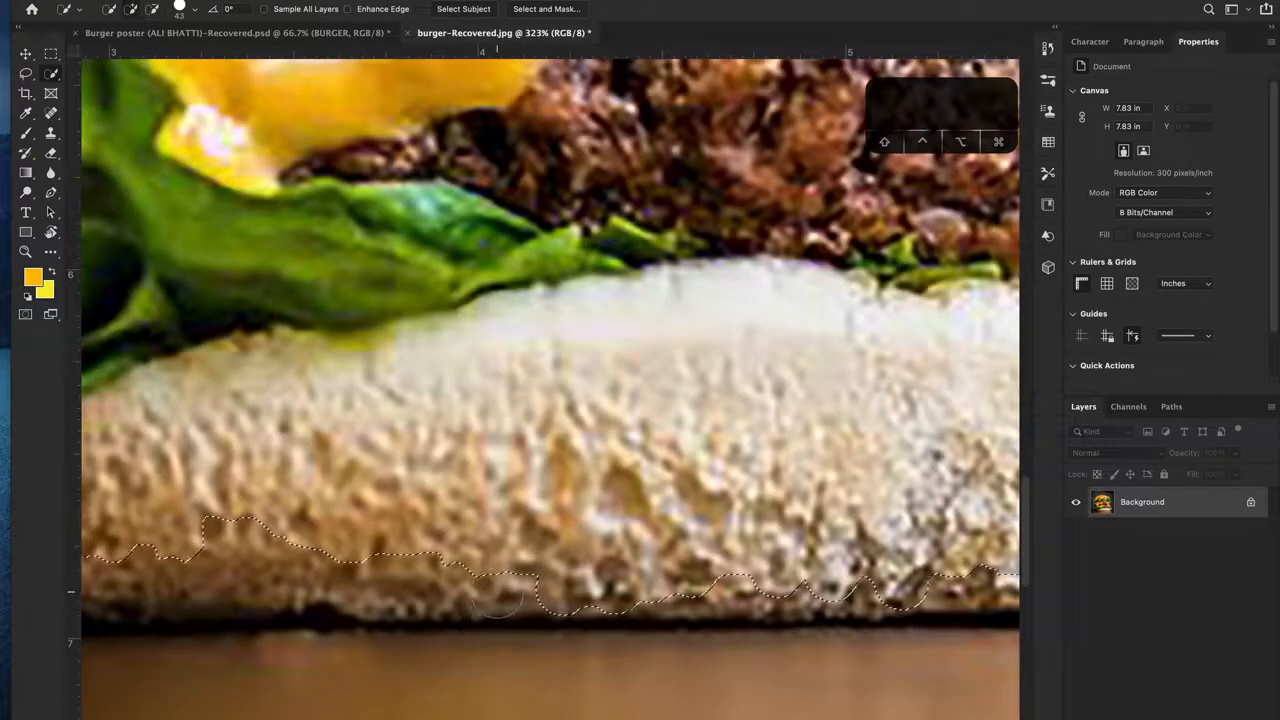
key("bracketleft")
key("bracketleft")
key("bracketleft")
key("bracketleft")
key("bracketleft")
key("bracketleft")
key("bracketleft")
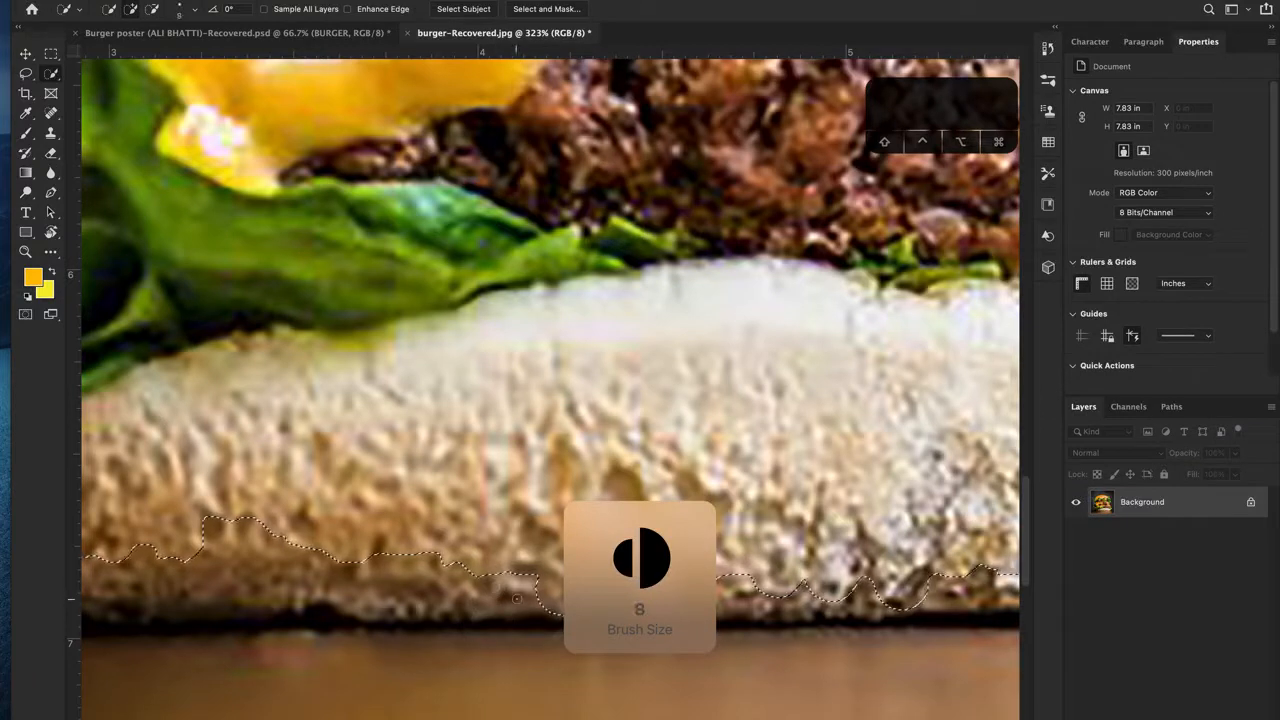
left_click_drag(519, 598, 512, 595)
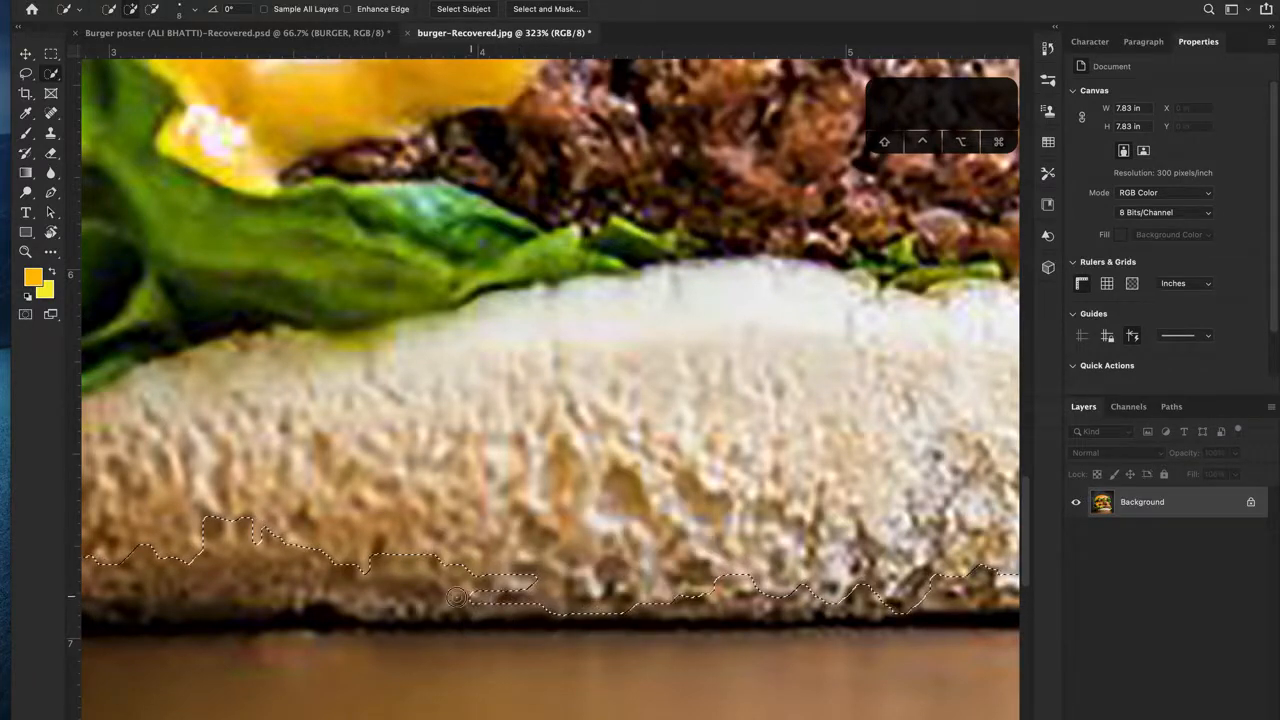
left_click_drag(380, 598, 270, 600)
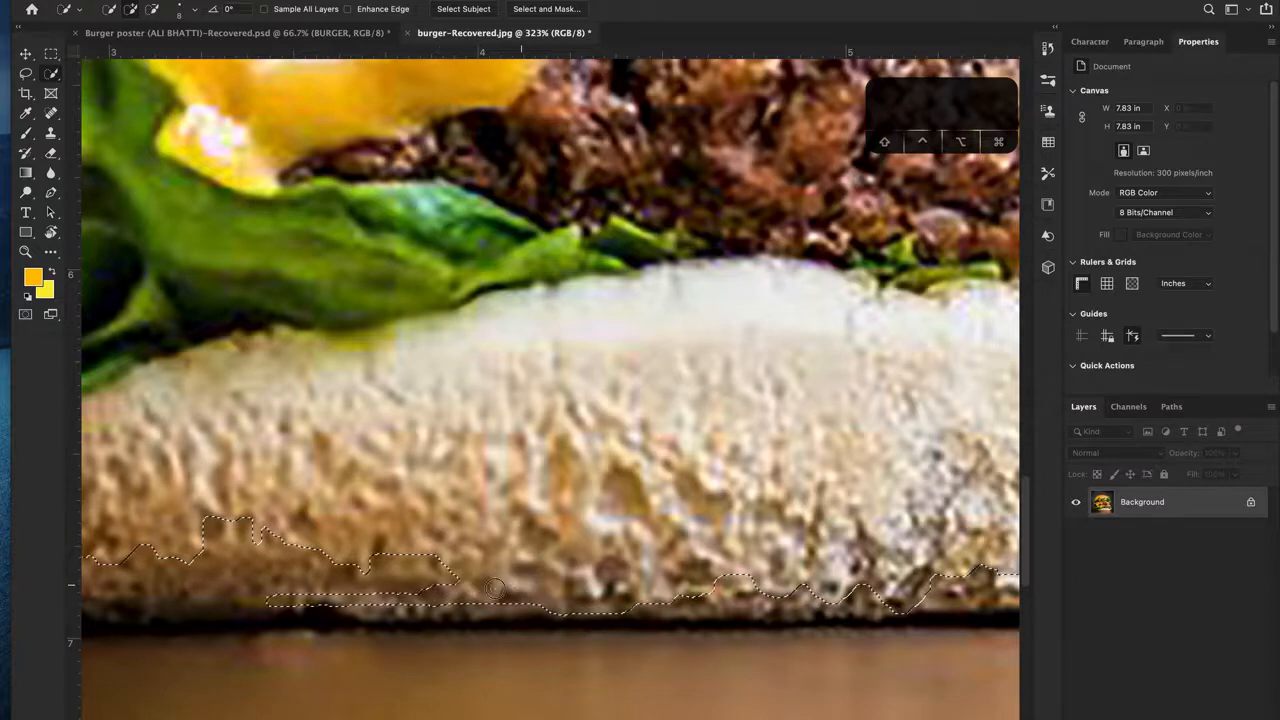
Step: Fill the remaining gaps and extend the selection along the lower edge to the bottom bun's left end
scroll(424, 594, "left", 5)
left_click_drag(644, 579, 565, 583)
left_click(598, 590)
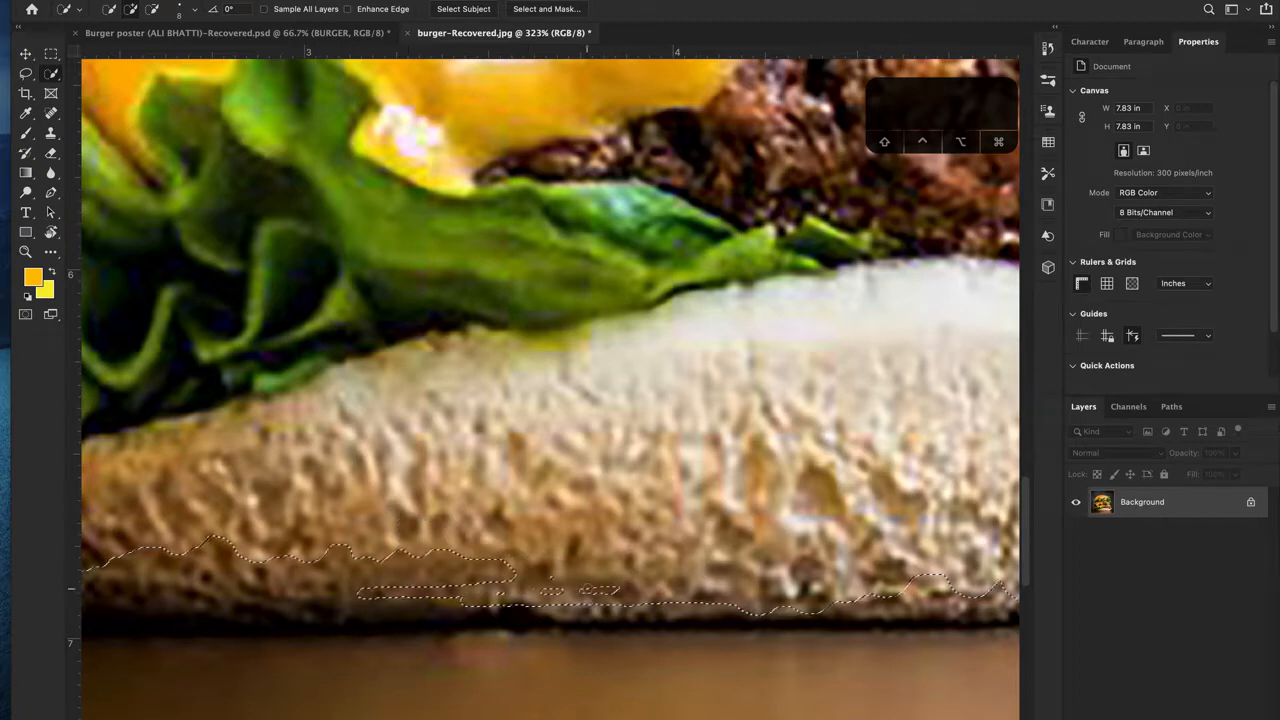
scroll(535, 592, "left", 8)
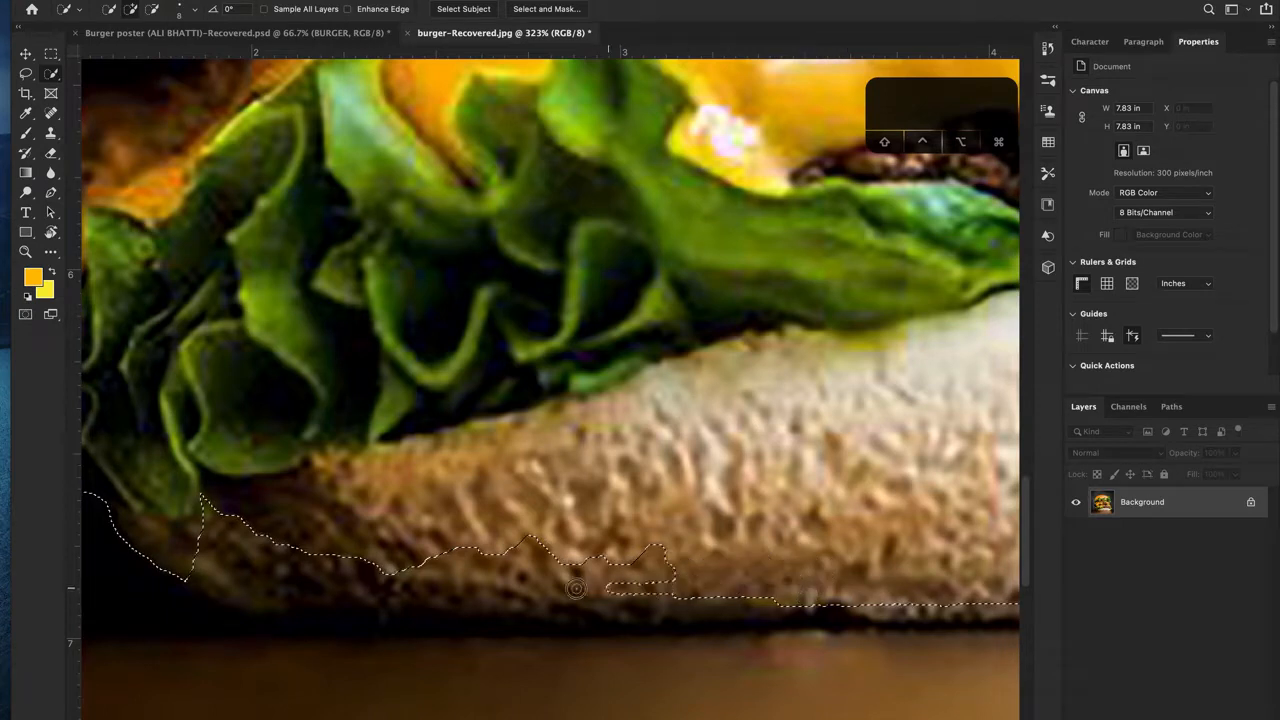
mouse_move(387, 600)
left_mouse_down()
mouse_move(323, 591)
mouse_move(306, 566)
mouse_move(220, 535)
mouse_move(180, 552)
left_mouse_up()
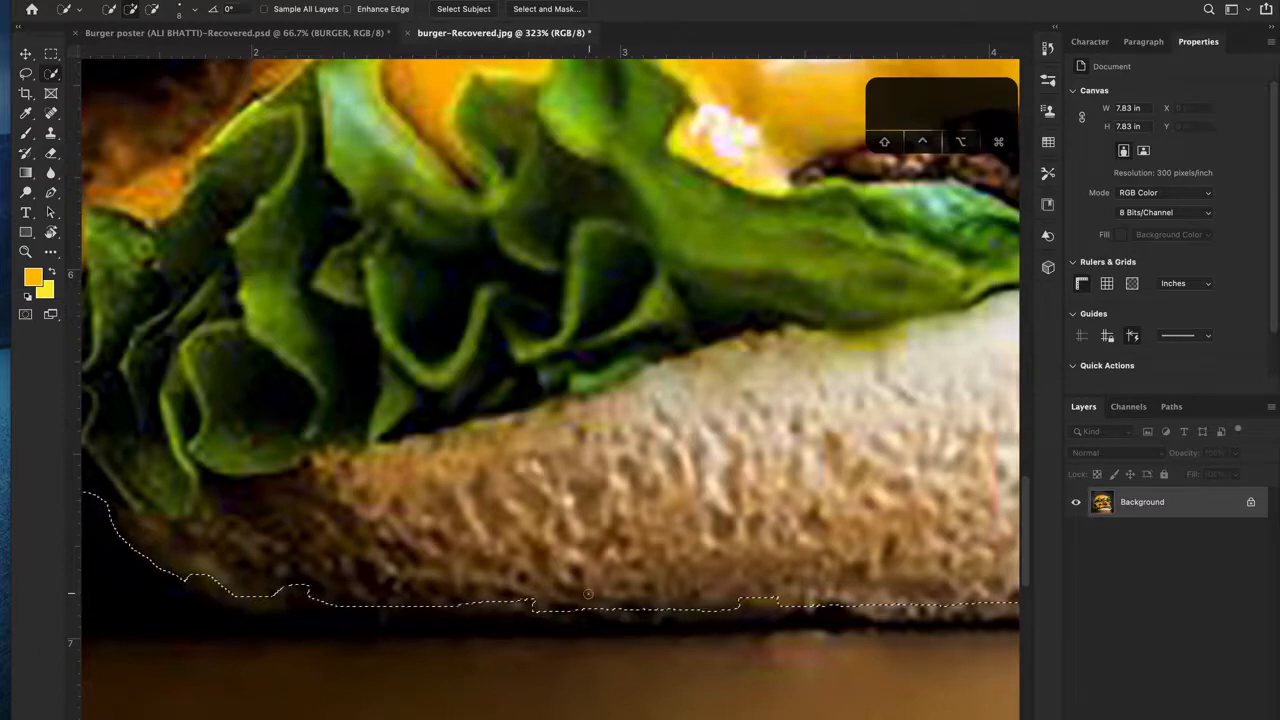
Step: Extend the selection down to the lower edge along the bottom bun's middle section with the 8 px brush
scroll(562, 605, "right", 3)
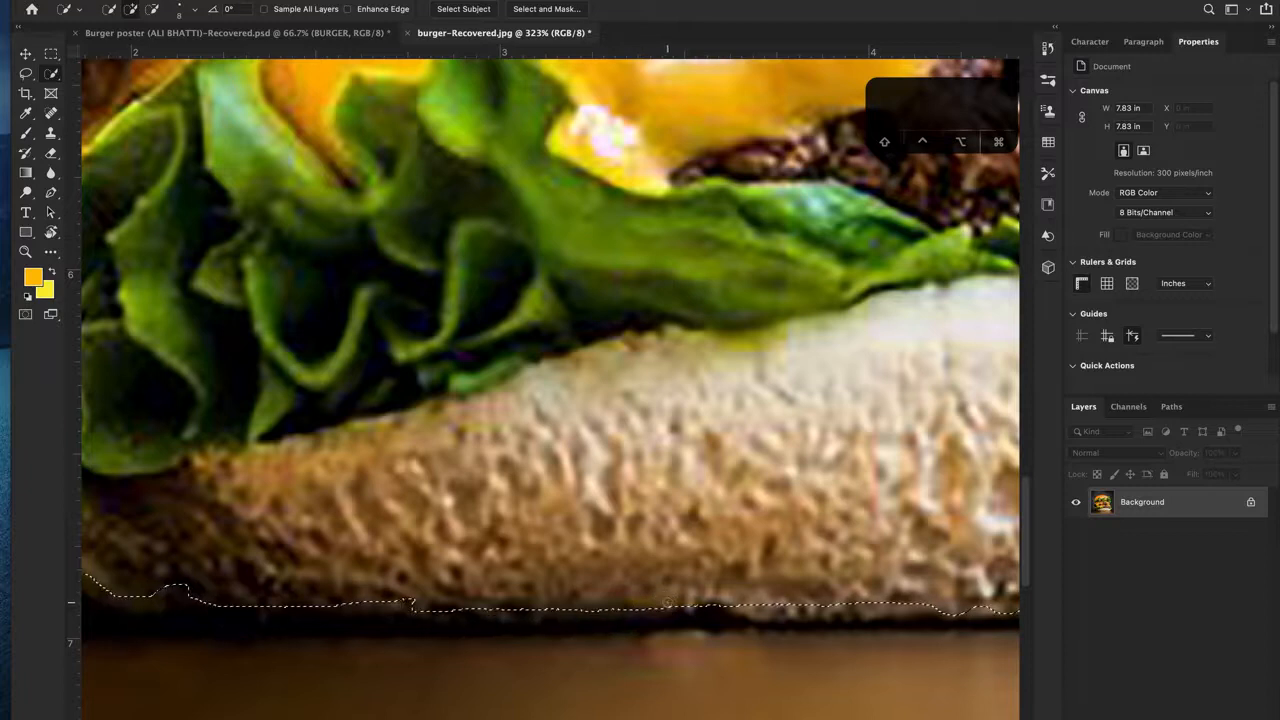
scroll(649, 597, "right", 6)
scroll(642, 597, "right", 5)
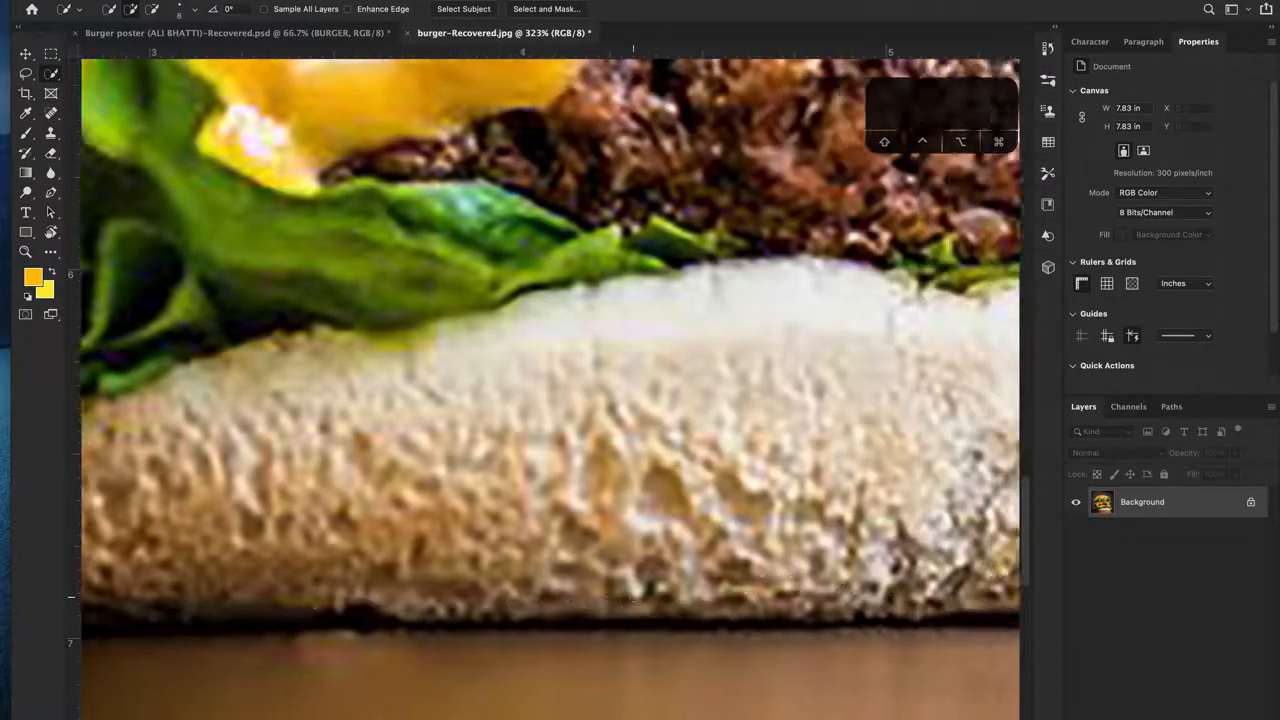
scroll(590, 599, "right", 3)
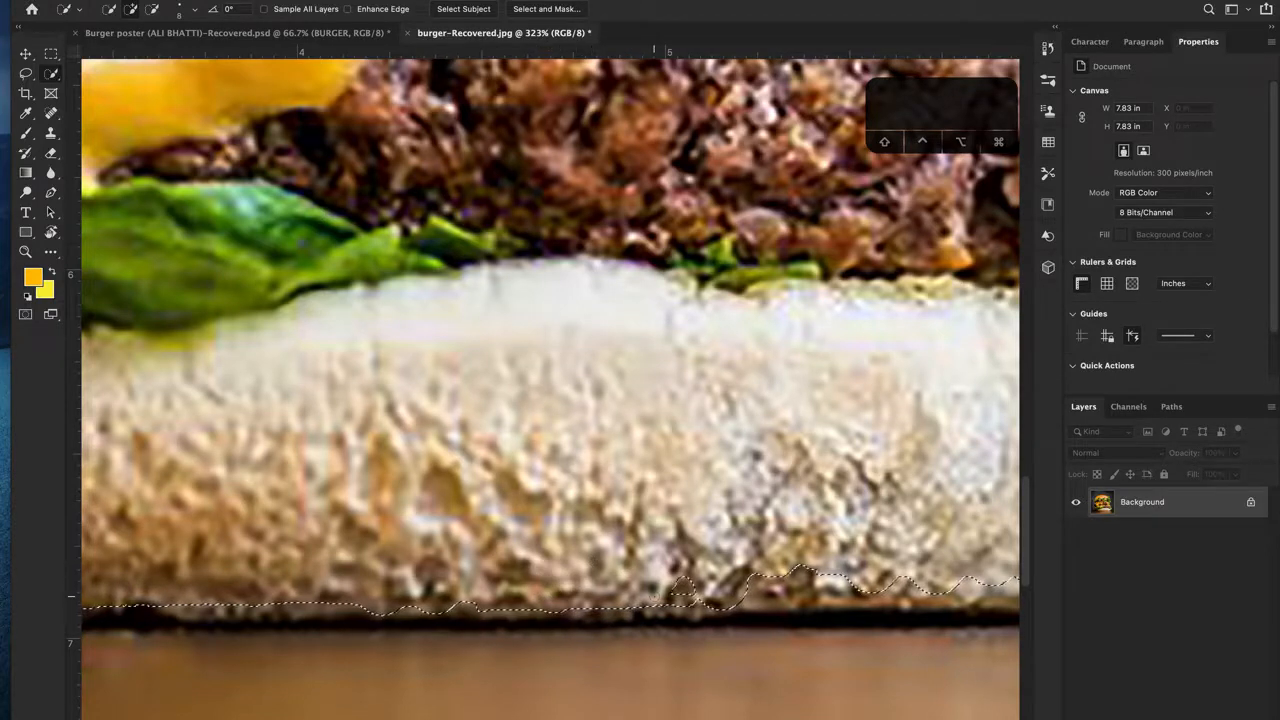
mouse_move(708, 589)
left_mouse_down()
mouse_move(882, 577)
mouse_move(795, 597)
left_mouse_up()
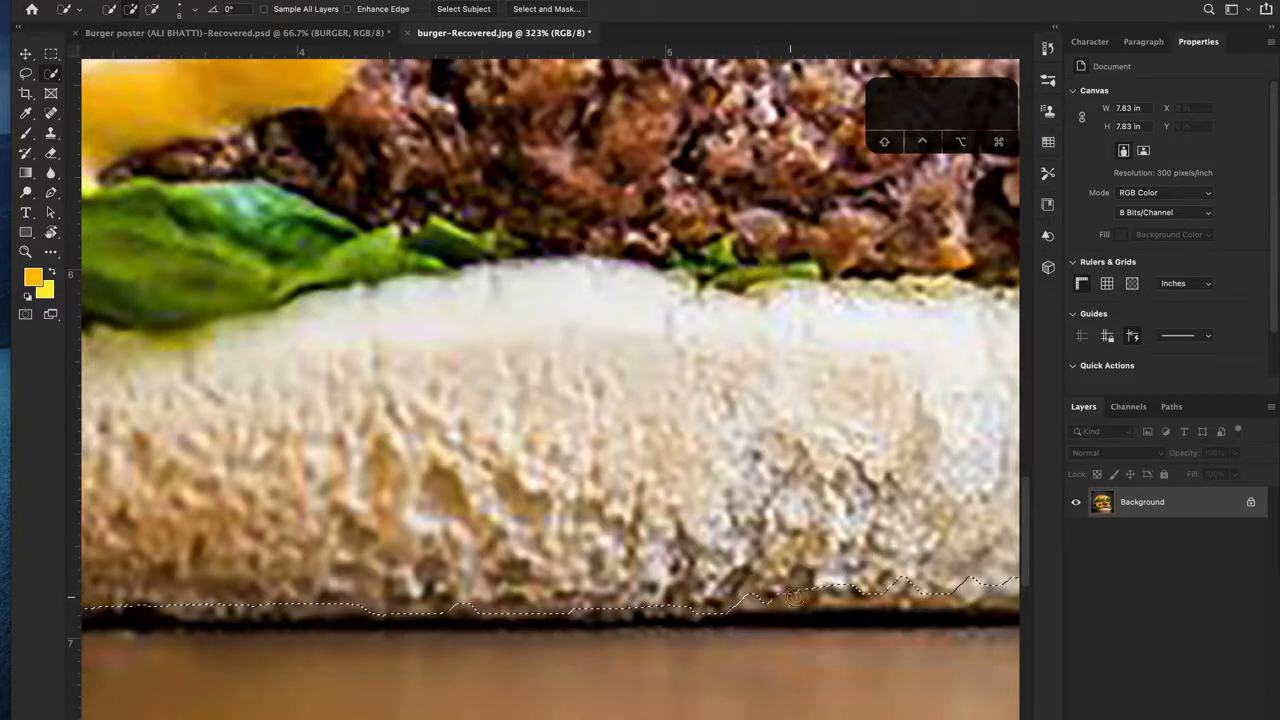
Step: Add the lower-right end of the bottom bun to the selection, following its curved edge
scroll(895, 596, "right", 5)
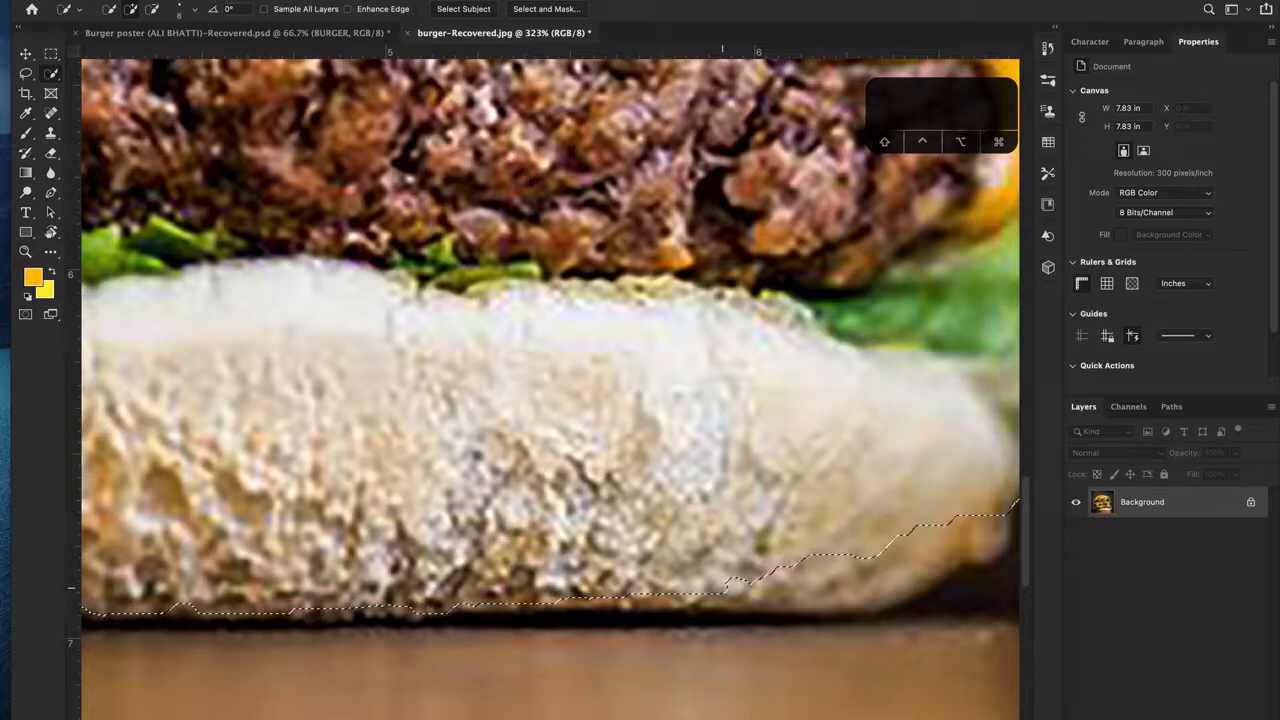
mouse_move(722, 588)
left_mouse_down()
mouse_move(862, 551)
mouse_move(867, 574)
mouse_move(925, 557)
mouse_move(935, 547)
mouse_move(915, 541)
mouse_move(953, 515)
mouse_move(850, 571)
mouse_move(852, 558)
mouse_move(924, 548)
mouse_move(986, 502)
mouse_move(979, 529)
mouse_move(934, 570)
mouse_move(959, 525)
mouse_move(956, 544)
mouse_move(972, 527)
mouse_move(998, 553)
mouse_move(822, 592)
left_mouse_up()
left_click(792, 567)
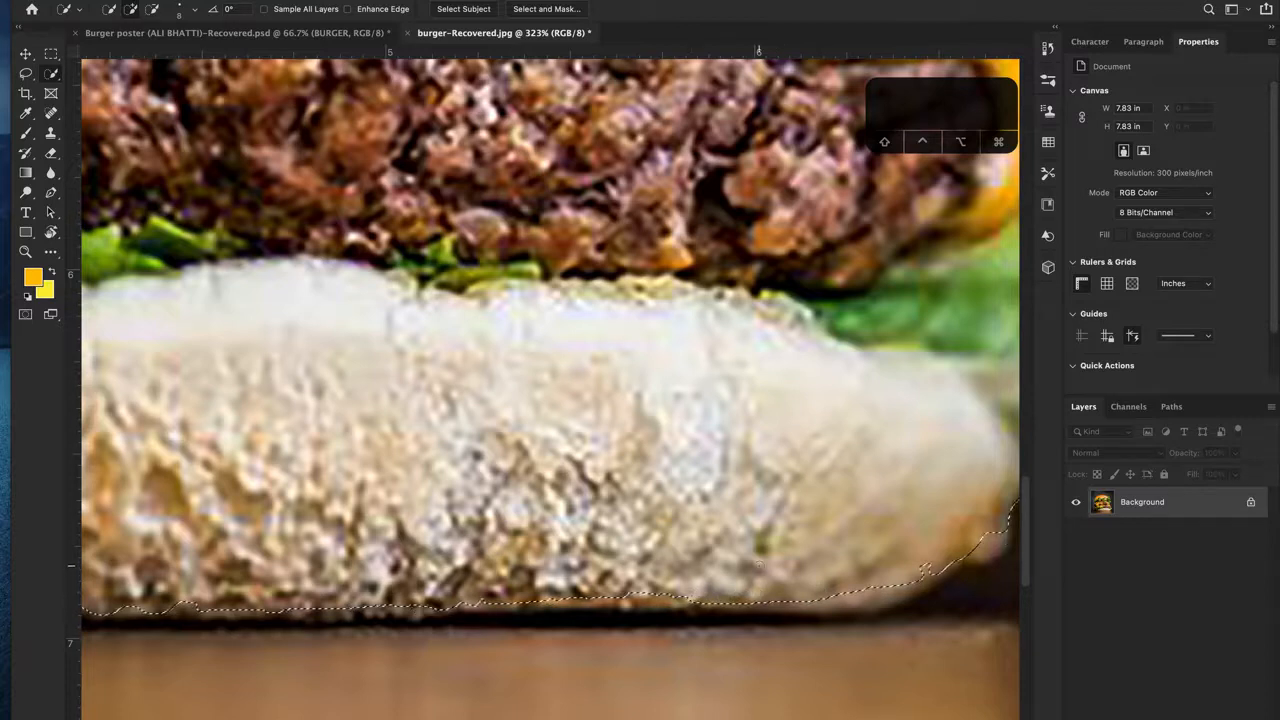
scroll(700, 590, "left", 6)
scroll(753, 567, "left", 1)
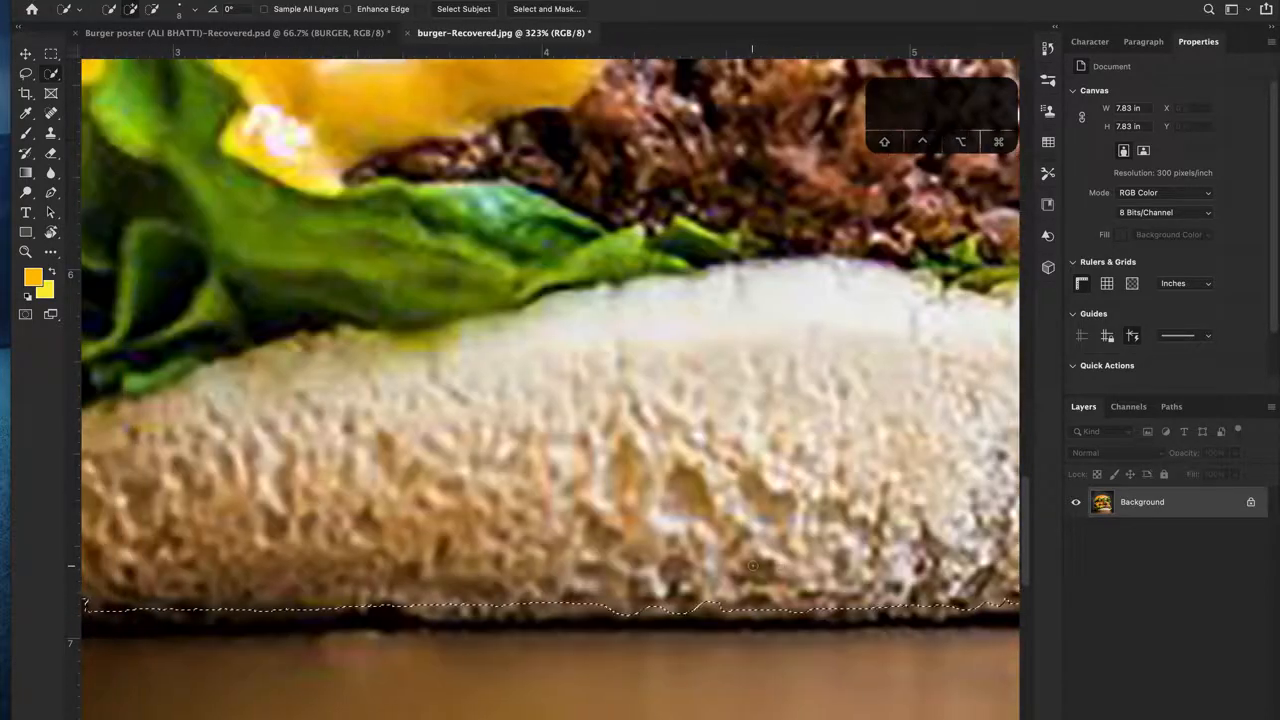
Step: Subtract the dark notch protruding at the bottom bun's lower edge, left of its middle, from the selection
scroll(650, 605, "left", 3)
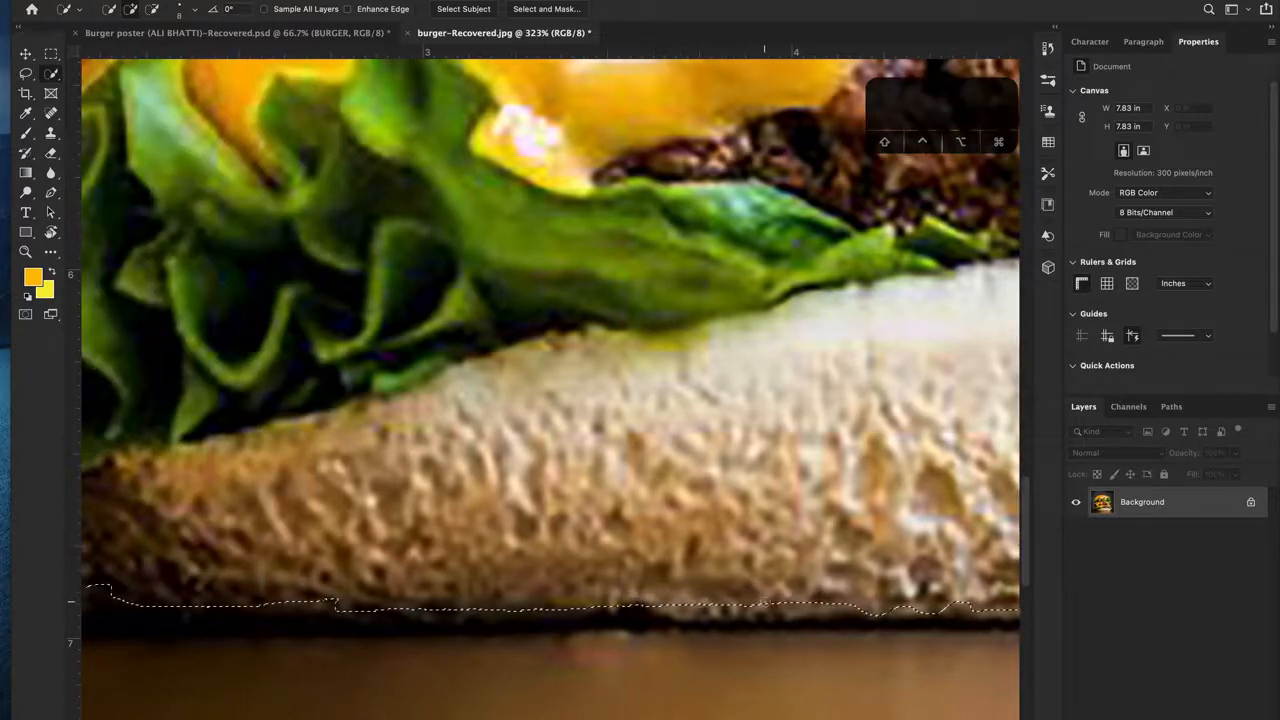
scroll(299, 631, "left", 3)
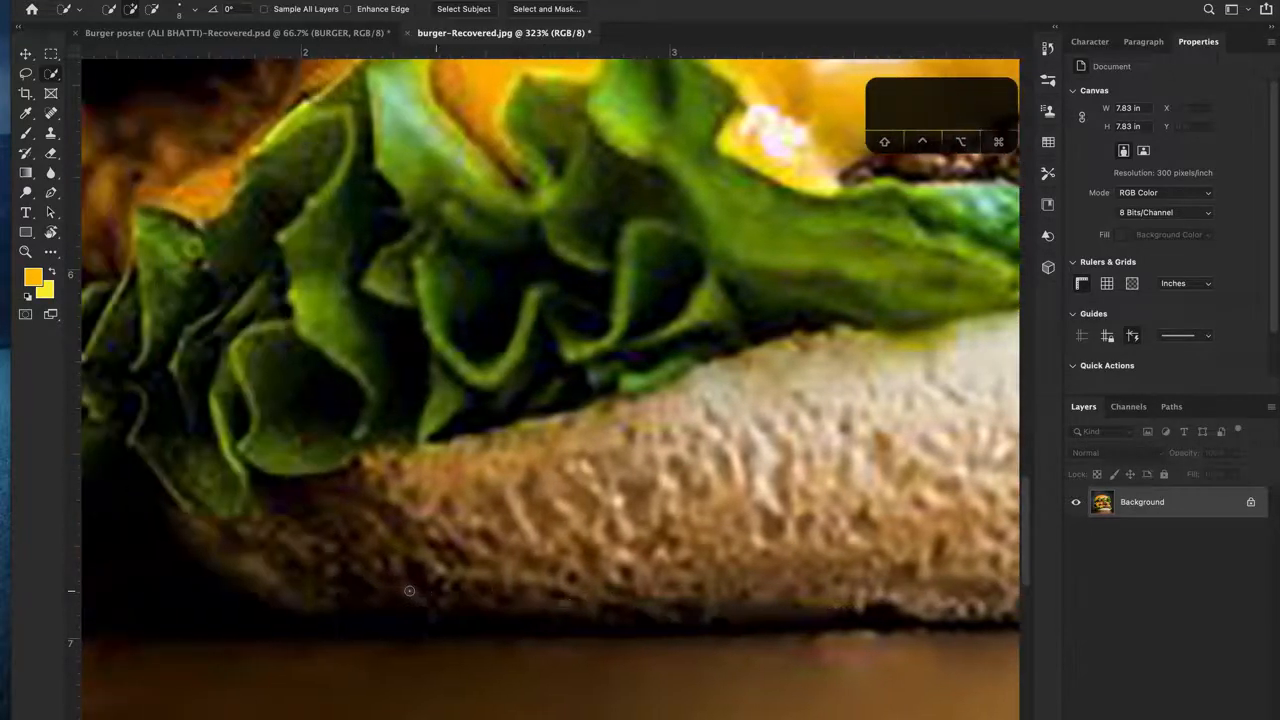
scroll(402, 543, "left", 1)
scroll(402, 543, "up", 1)
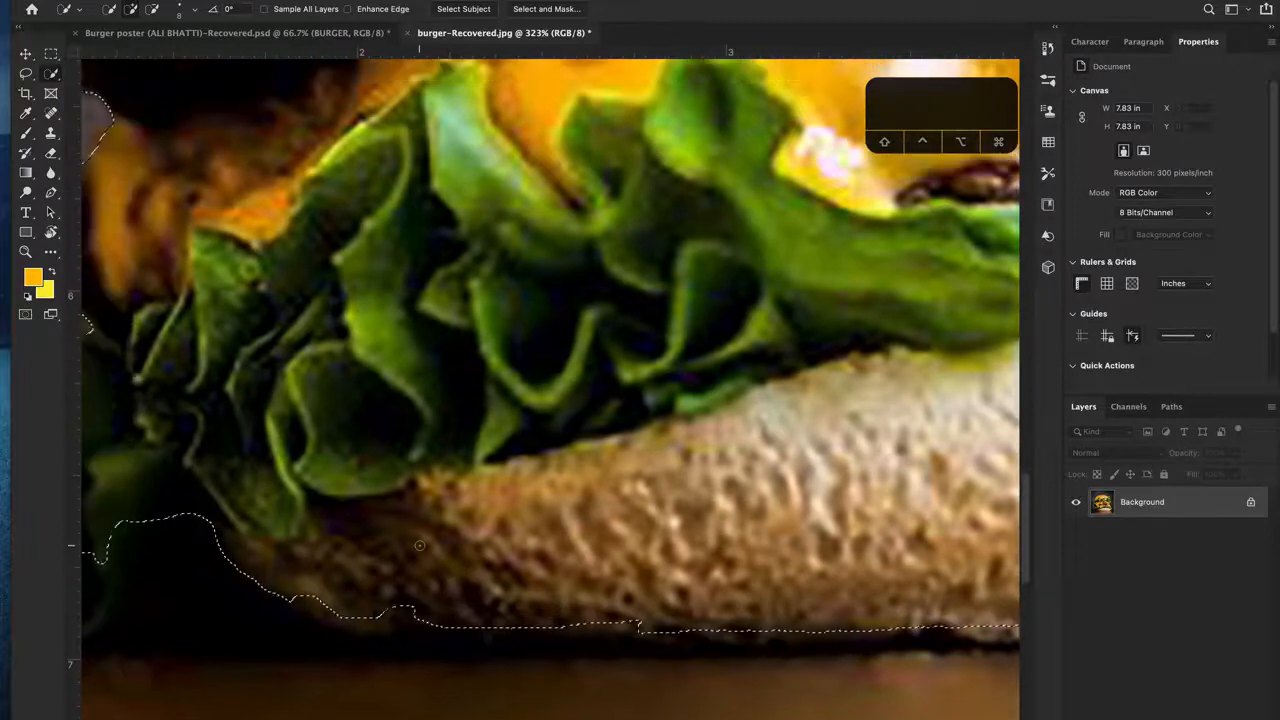
scroll(419, 545, "right", 1)
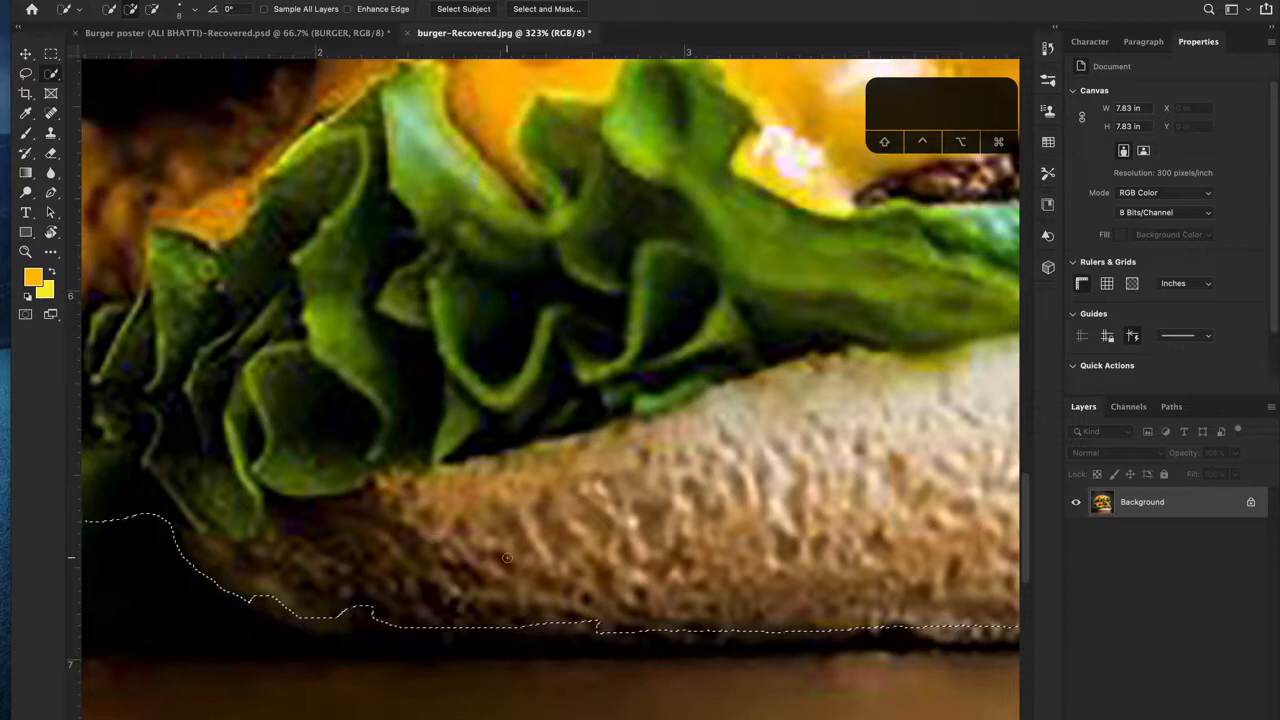
scroll(434, 538, "right", 5)
scroll(604, 643, "up", 5)
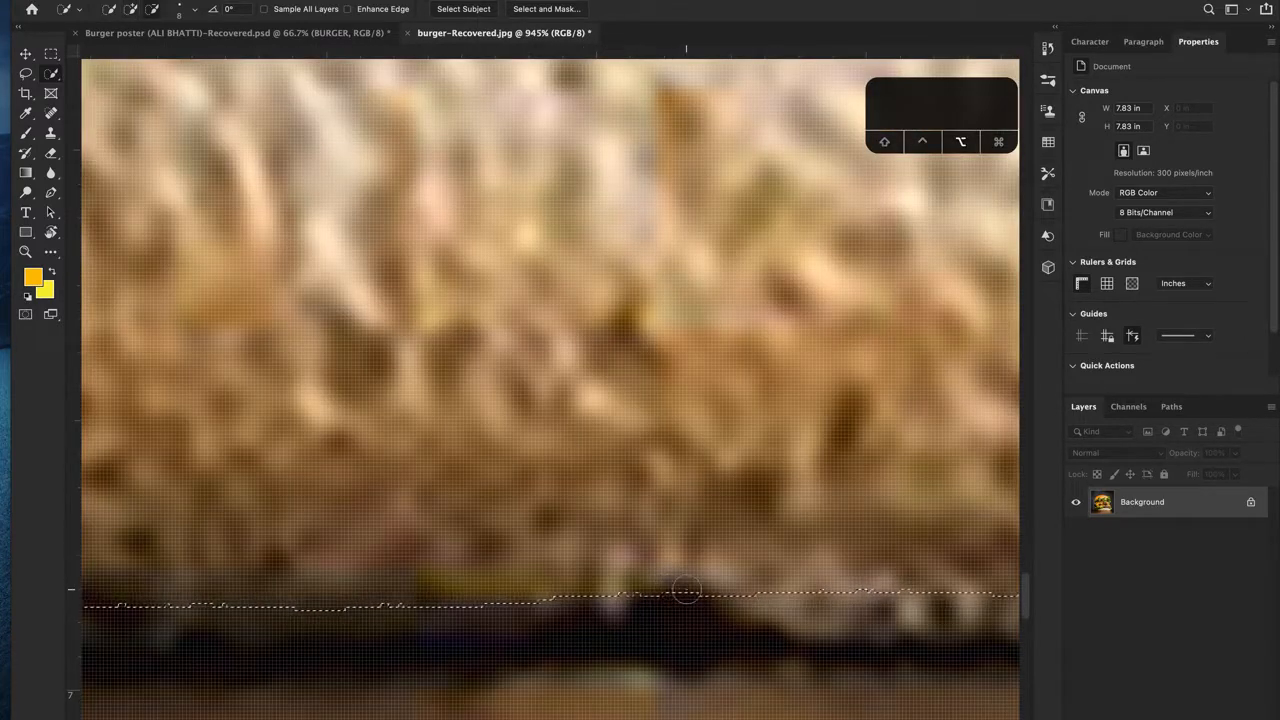
left_click(673, 591)
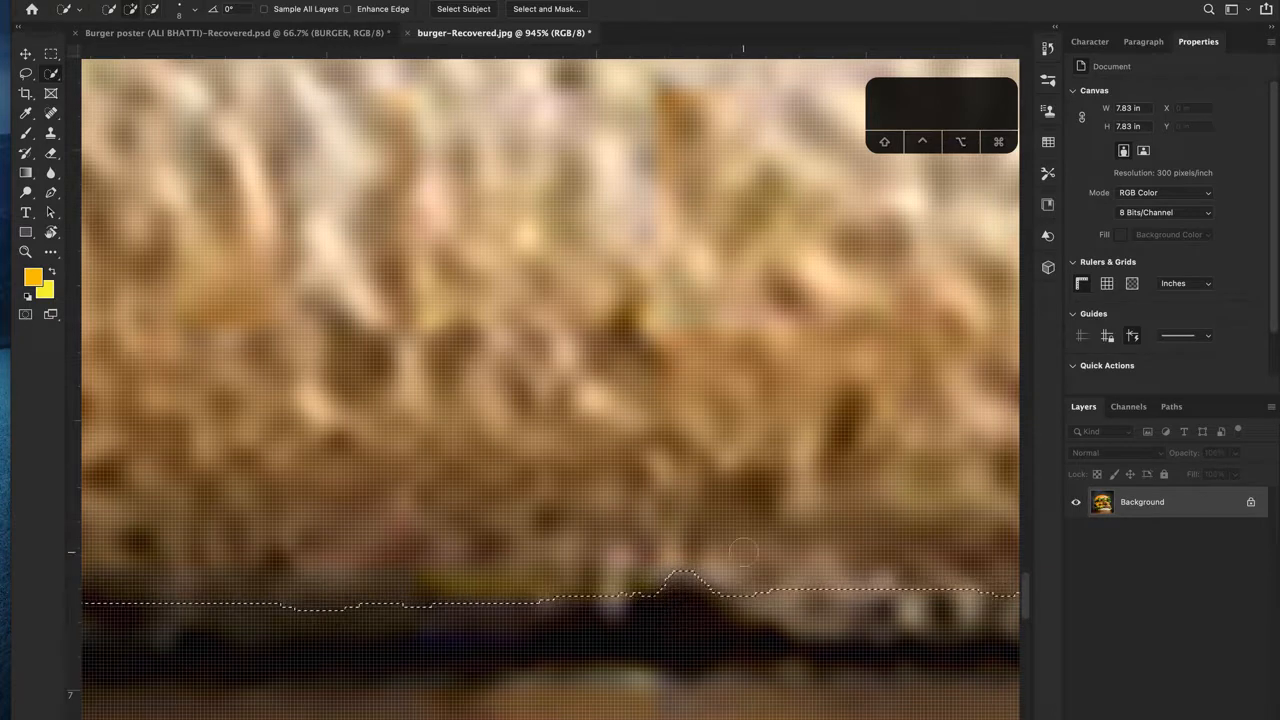
scroll(700, 590, "down", 3)
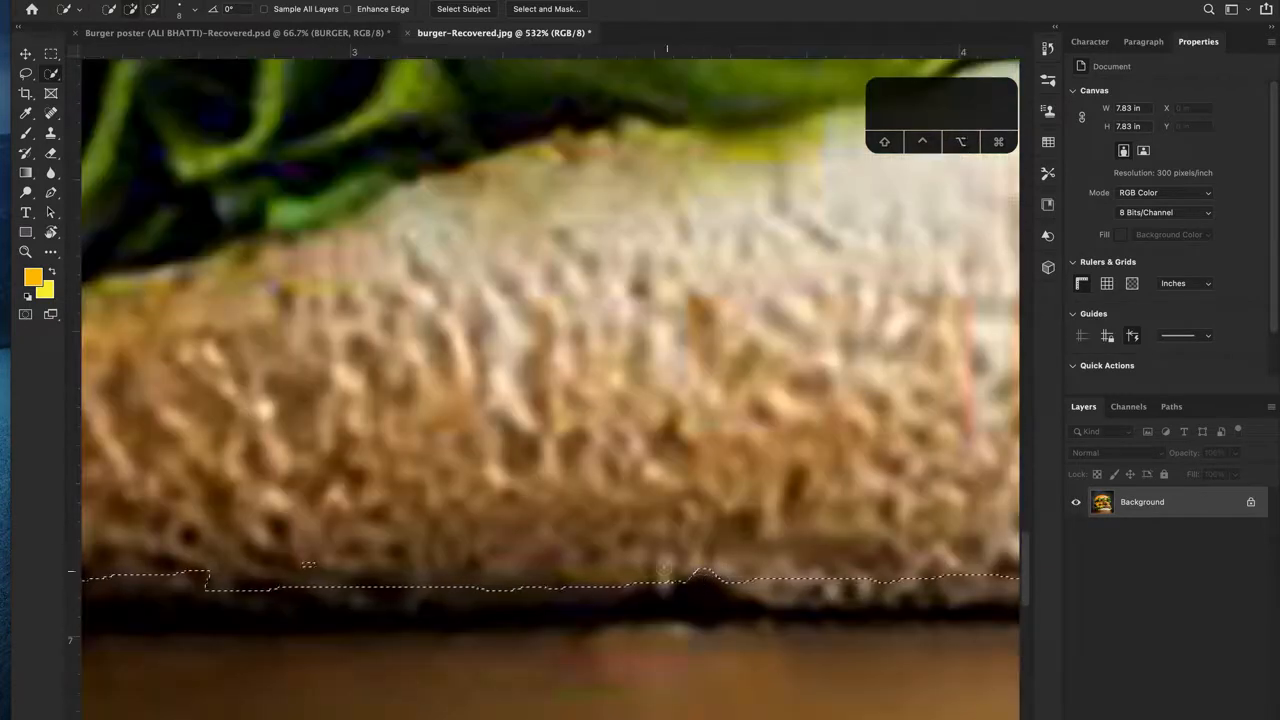
scroll(718, 580, "left", 5)
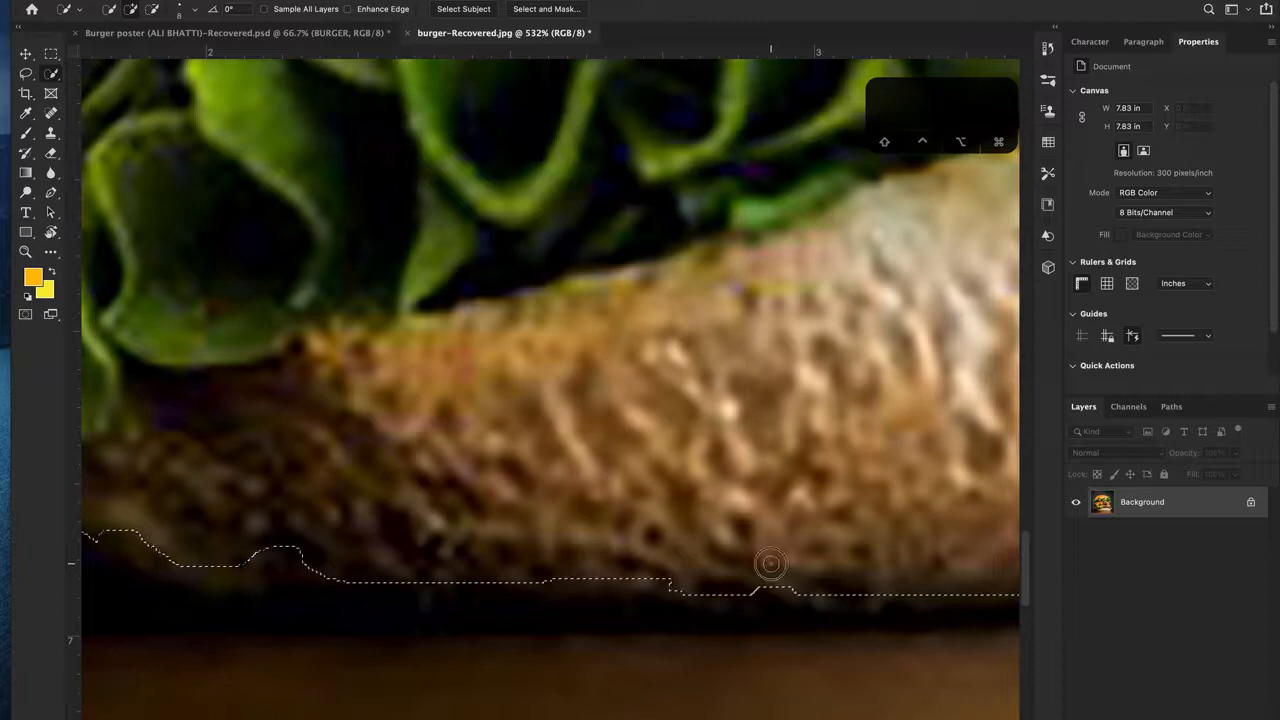
Step: Subtract the dark background between the left lettuce and the bottom bun's left end from the selection
scroll(769, 563, "left", 5)
scroll(723, 490, "up", 1)
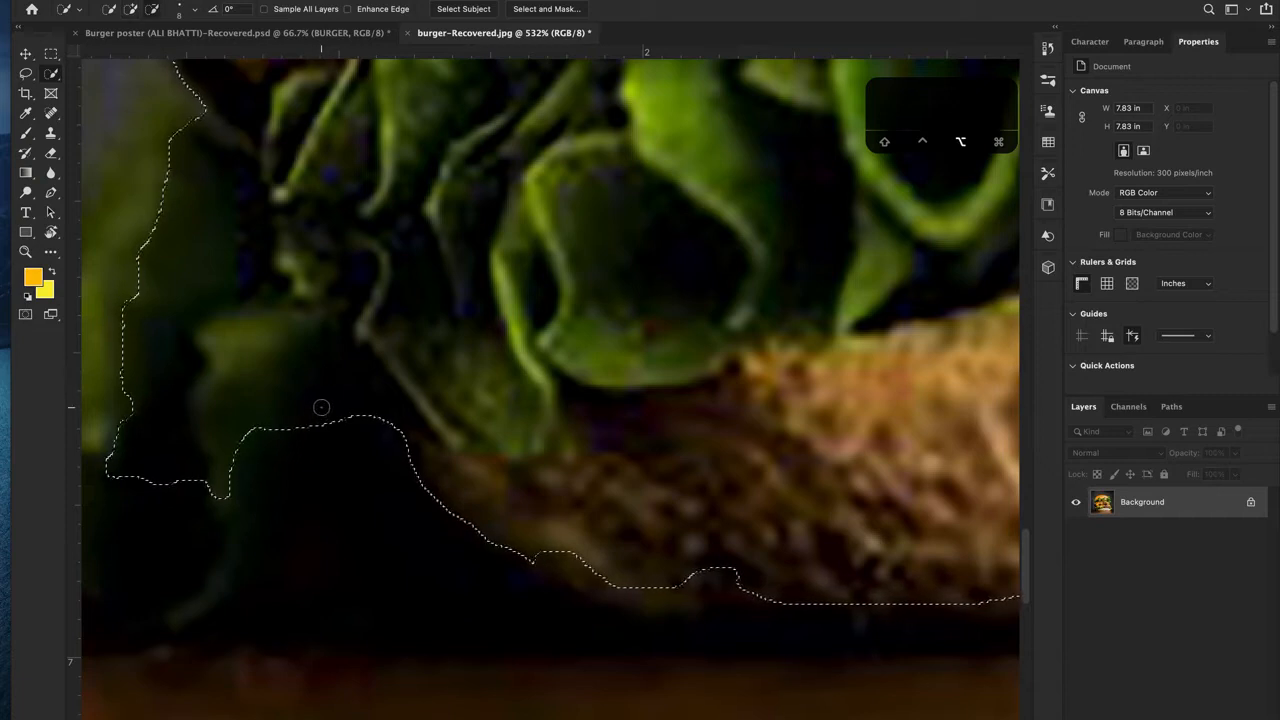
left_click(322, 408)
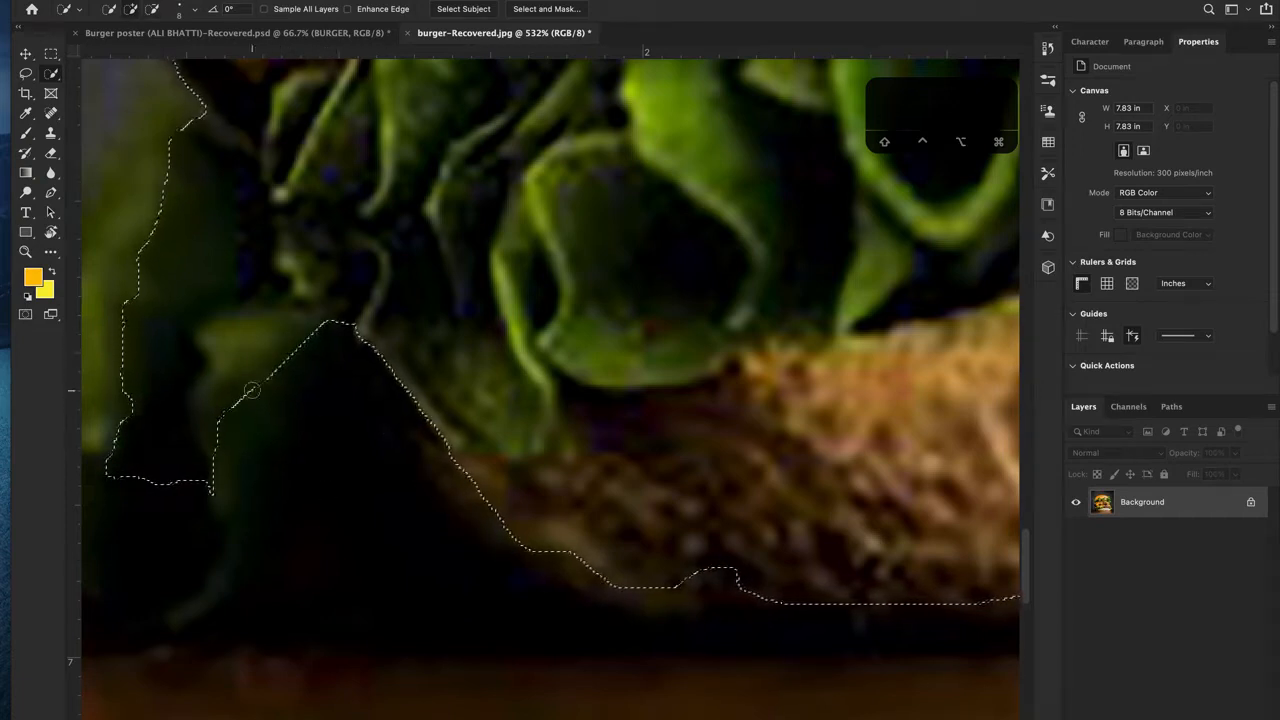
scroll(242, 428, "up", 3)
scroll(242, 428, "down", 5)
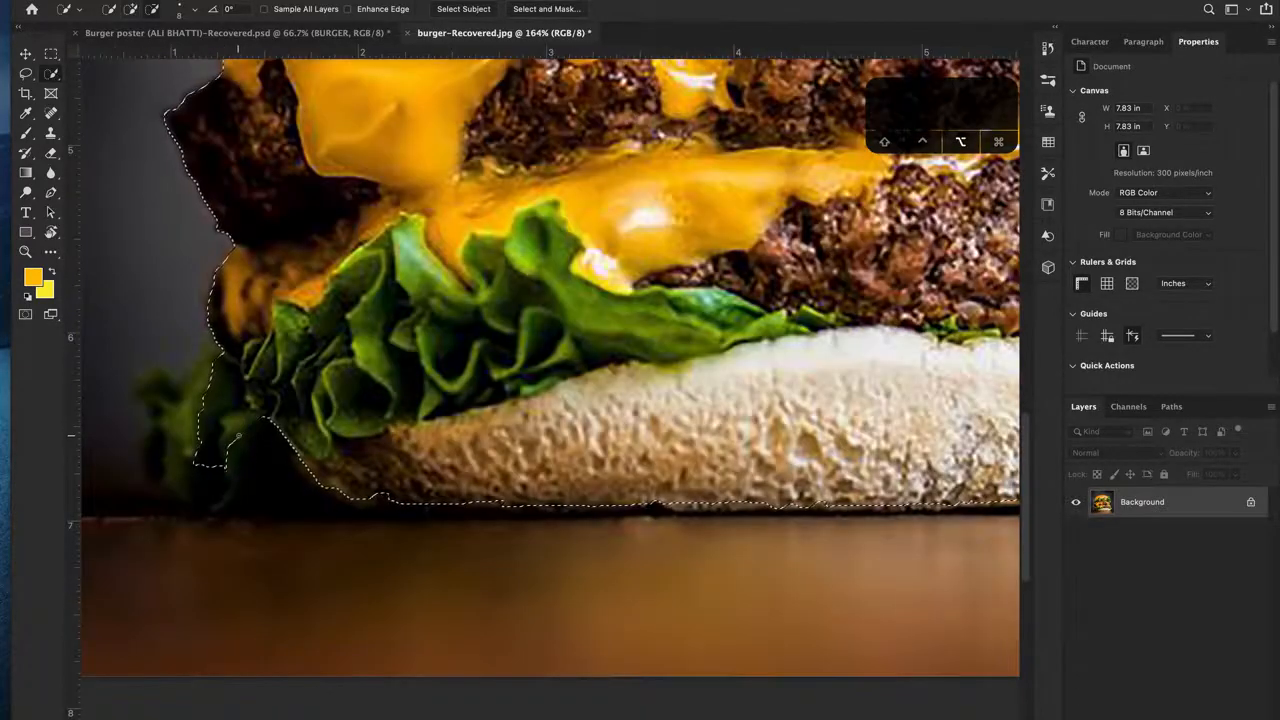
scroll(240, 435, "down", 3)
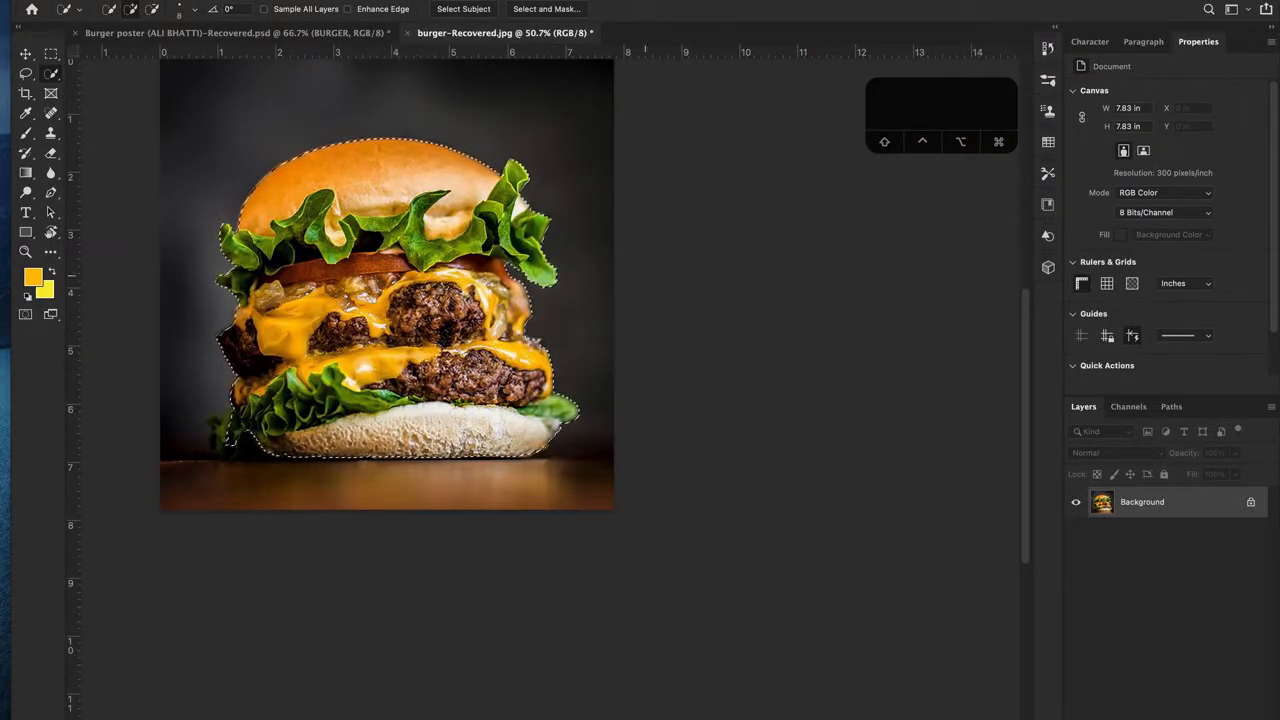
Step: Feather the burger selection with a radius of 10 pixels
right_click(366, 256)
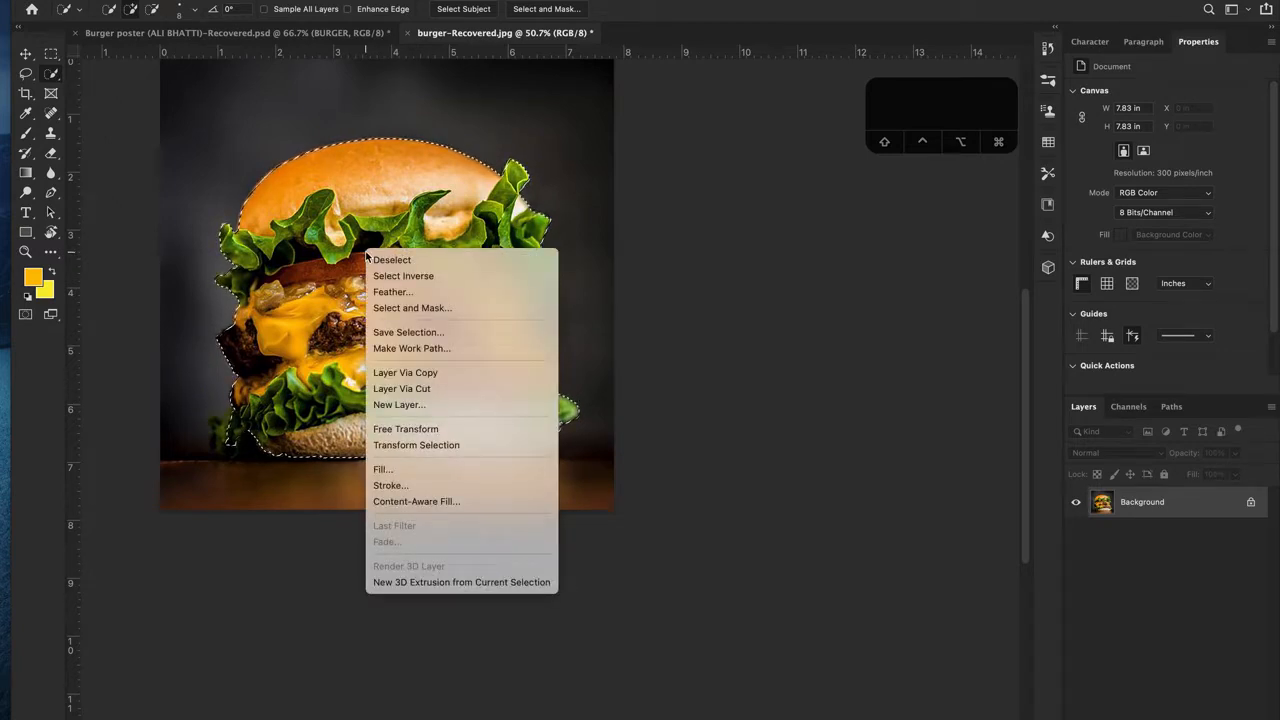
left_click(403, 292)
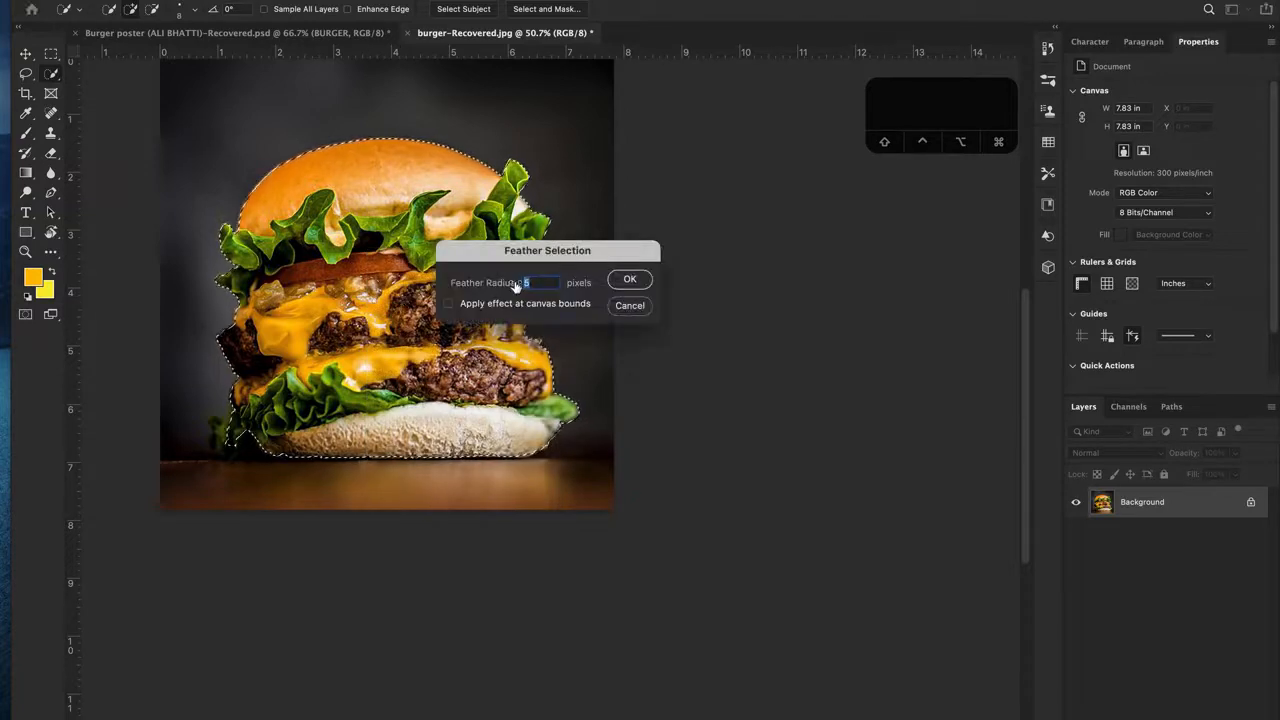
left_click_drag(525, 265, 735, 222)
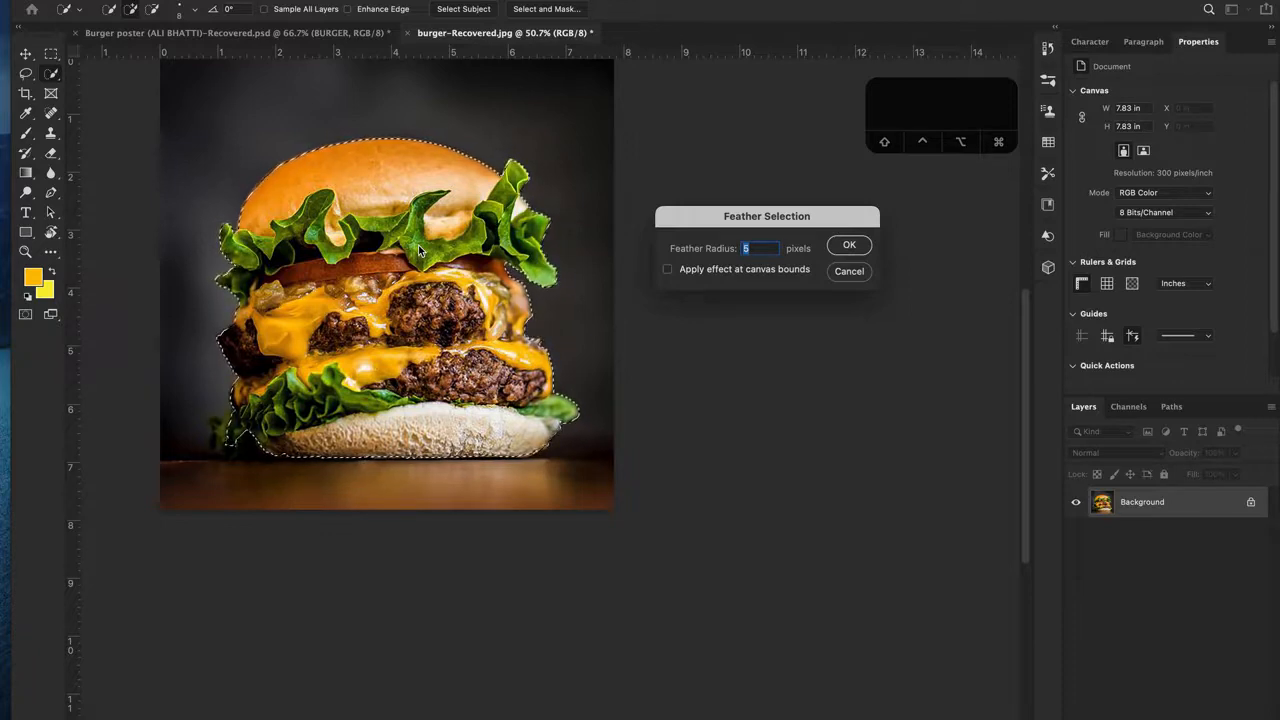
type("10")
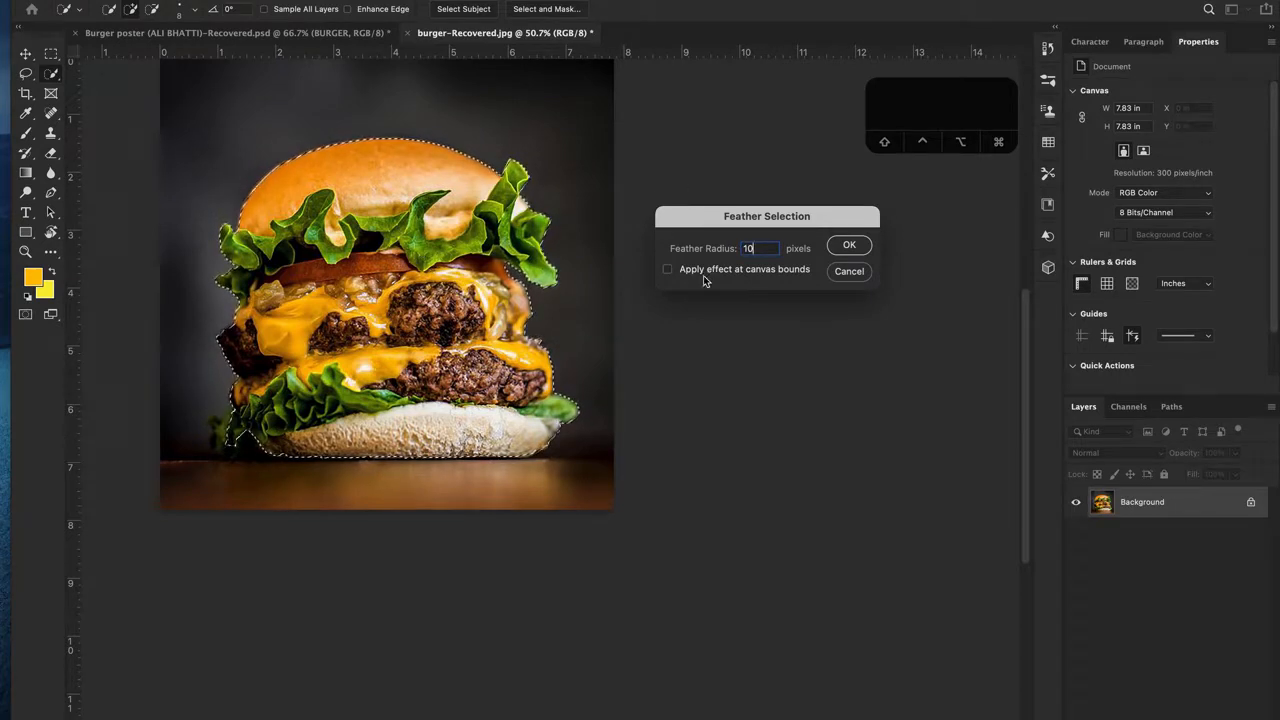
left_click(853, 248)
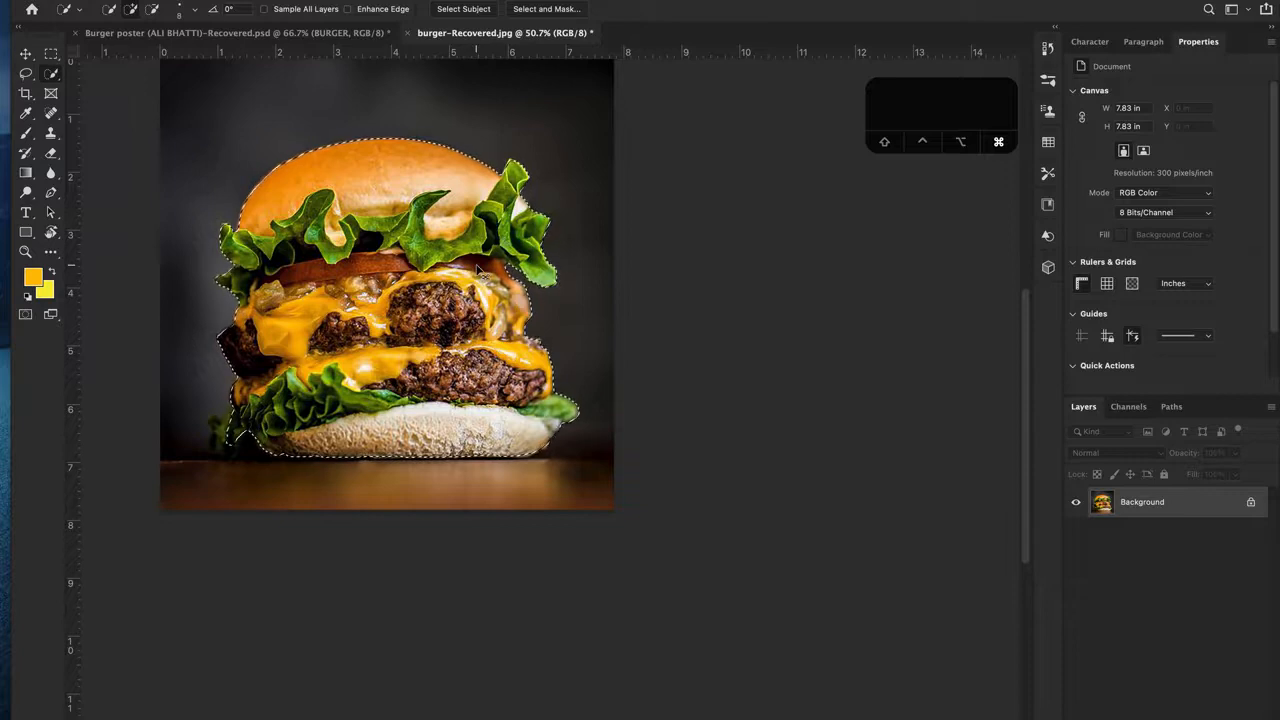
Step: Copy the feathered burger selection to a new layer and hide the Background layer
key("super+j")
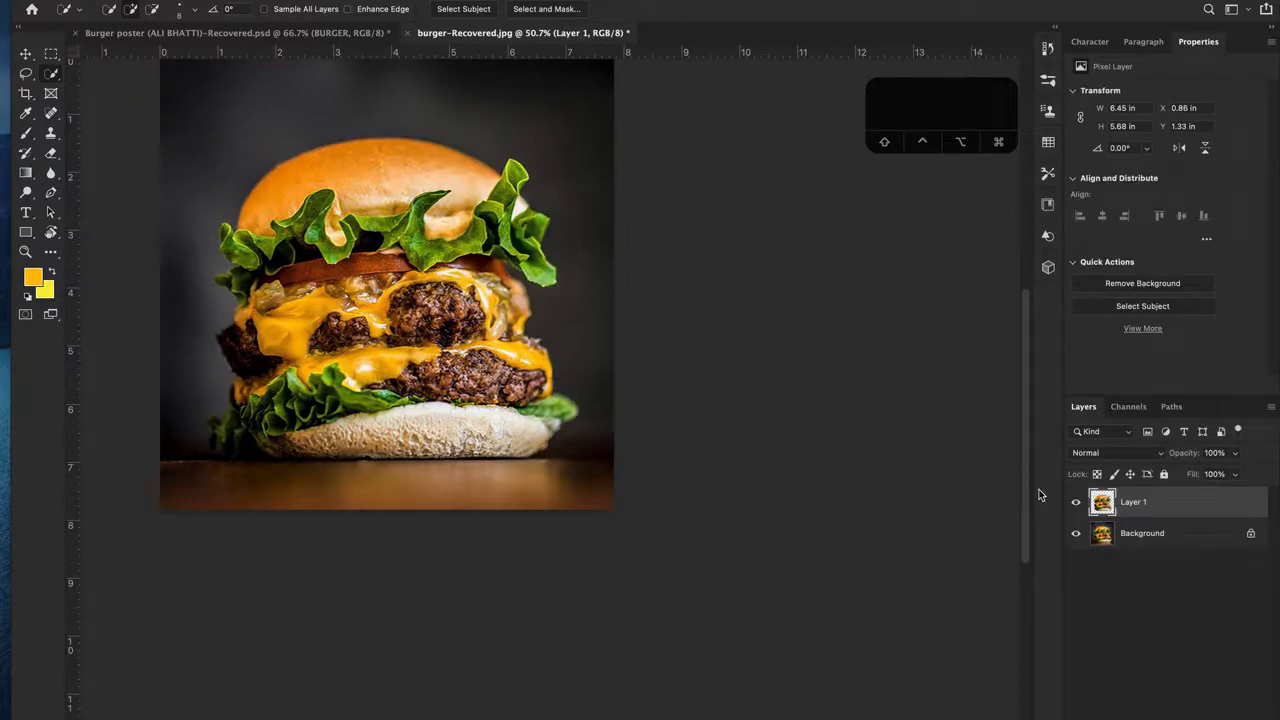
left_click(1076, 533)
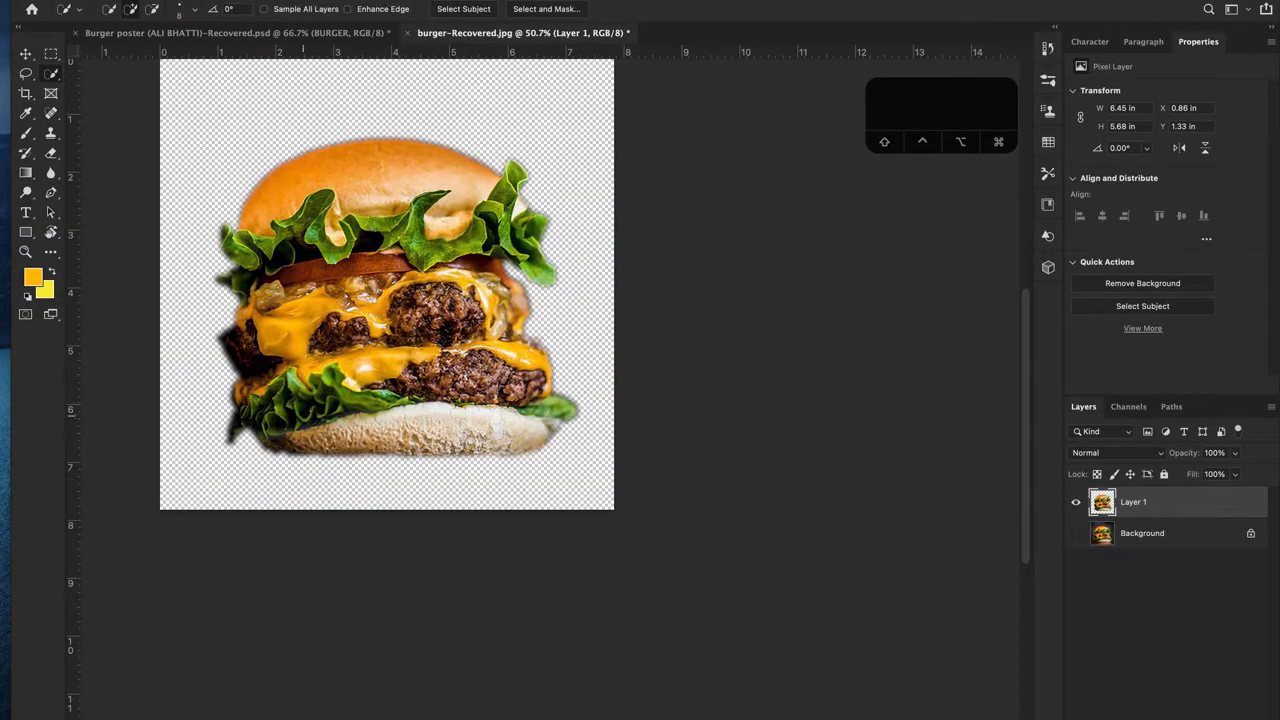
Step: Move the cut-out burger layer up and slightly left on the canvas, to X 0.69 in and Y 0.45 in
left_click_drag(413, 288, 474, 242)
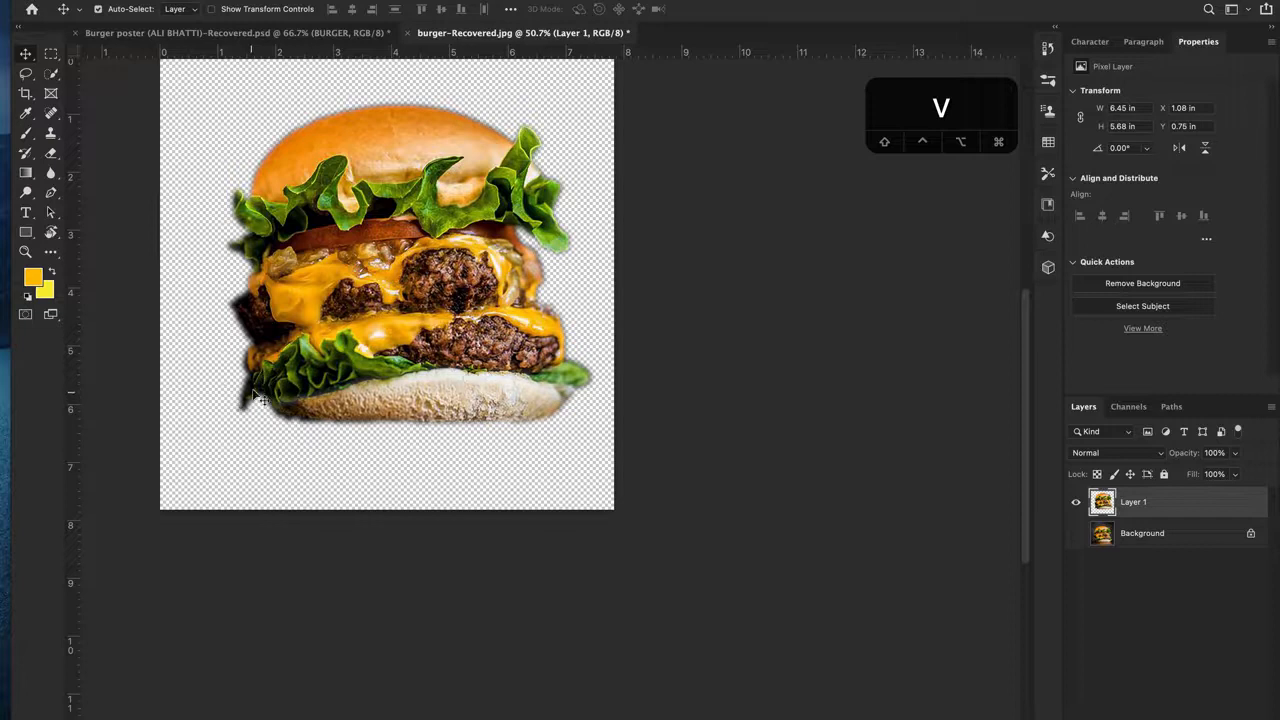
left_click_drag(393, 277, 369, 259)
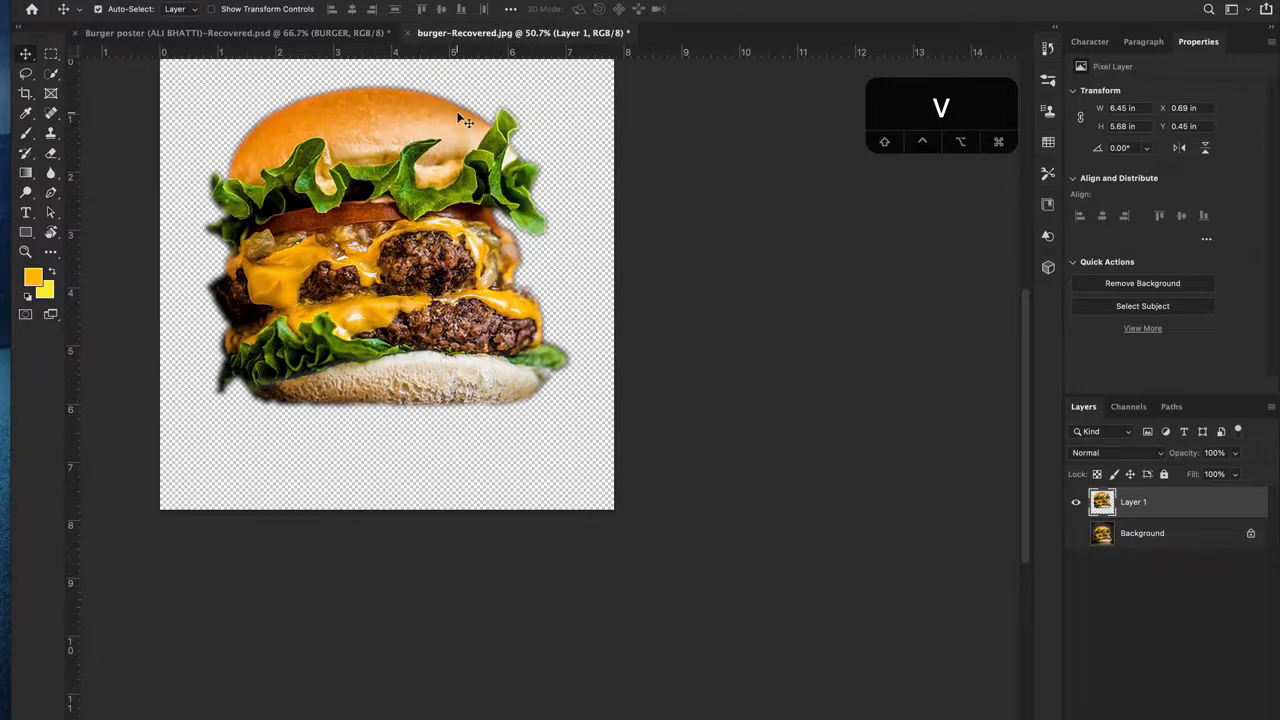
Step: Switch to the burger poster document, look over its whole composition, and undo a small trial nudge of the right-hand tomato
left_click(300, 36)
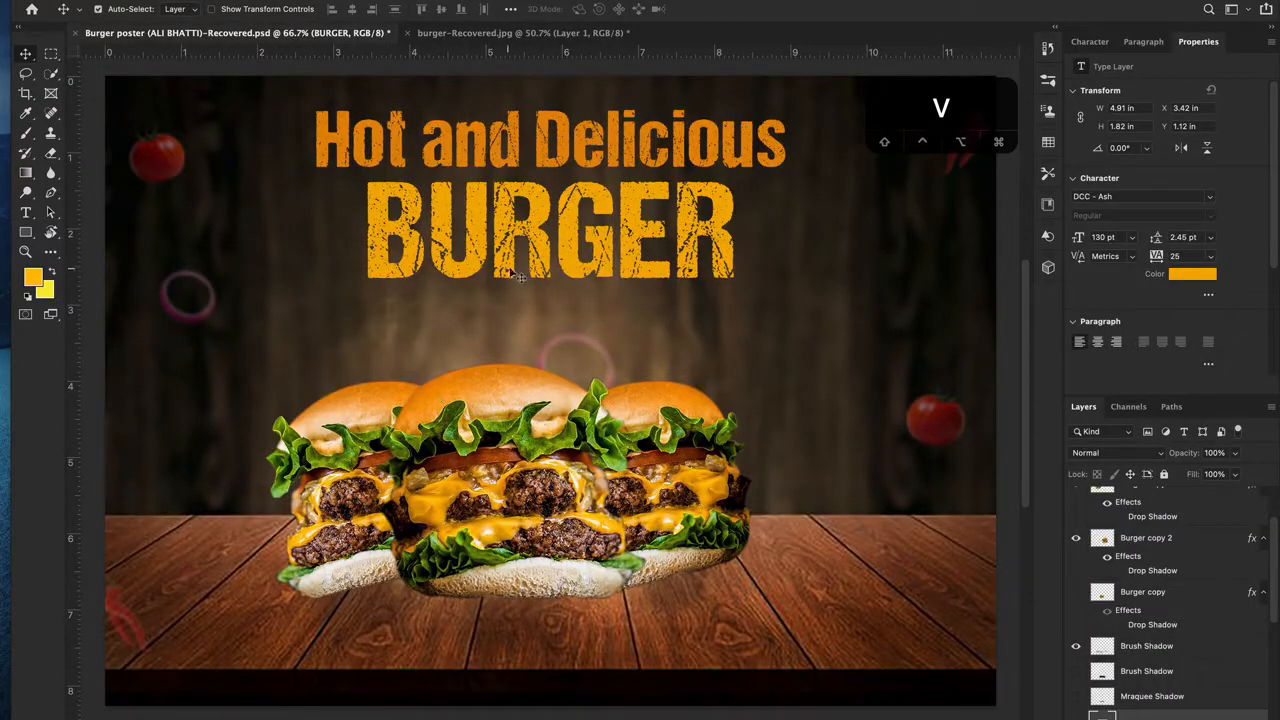
scroll(530, 334, "down", 3)
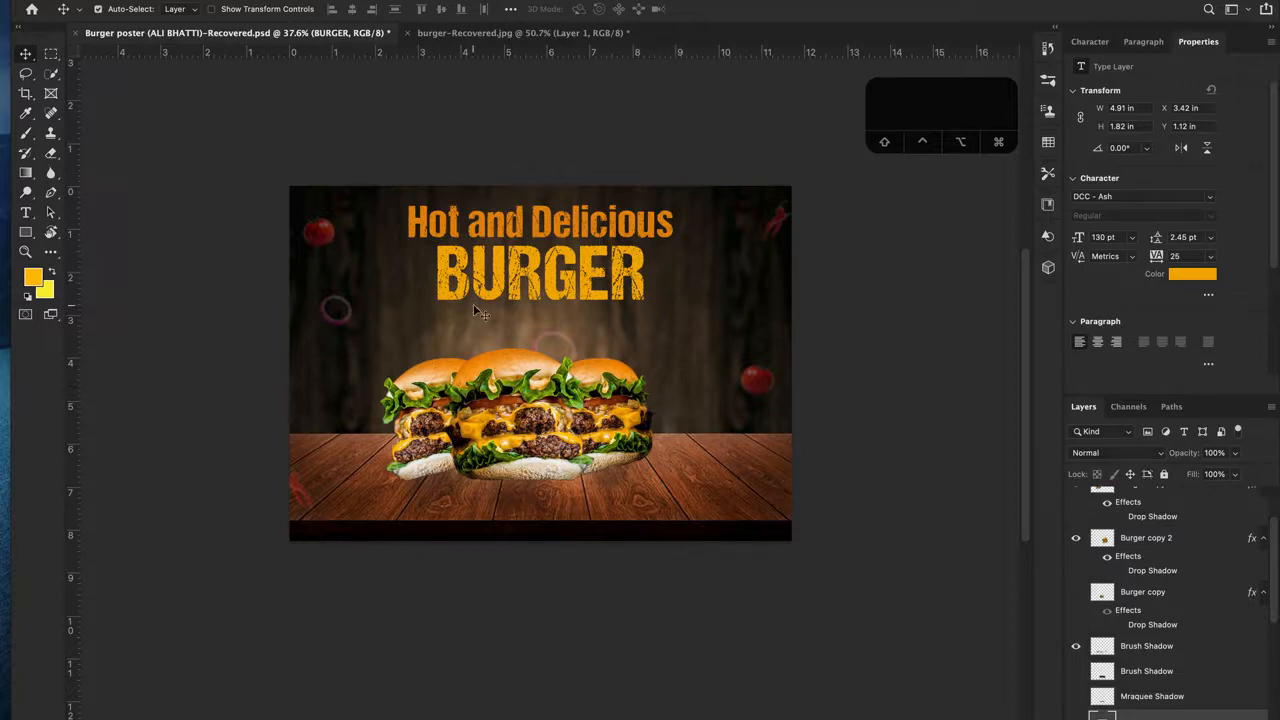
mouse_move(755, 381)
left_mouse_down()
mouse_move(740, 373)
mouse_move(725, 305)
mouse_move(737, 360)
mouse_move(772, 402)
mouse_move(760, 383)
left_mouse_up()
key("super+z")
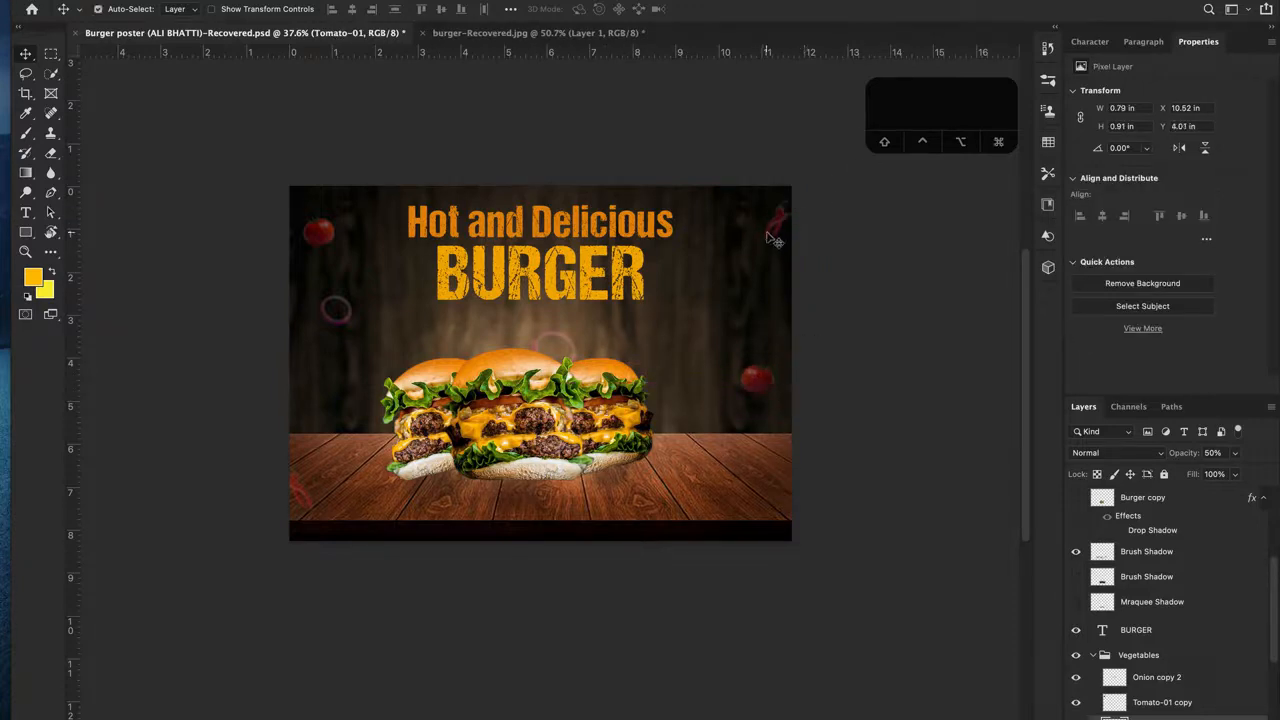
Step: Select the poster's Fume layer, toggle its visibility off and on to examine the glow, and select the Hot and Delicious title
left_click(520, 332)
right_click(520, 332)
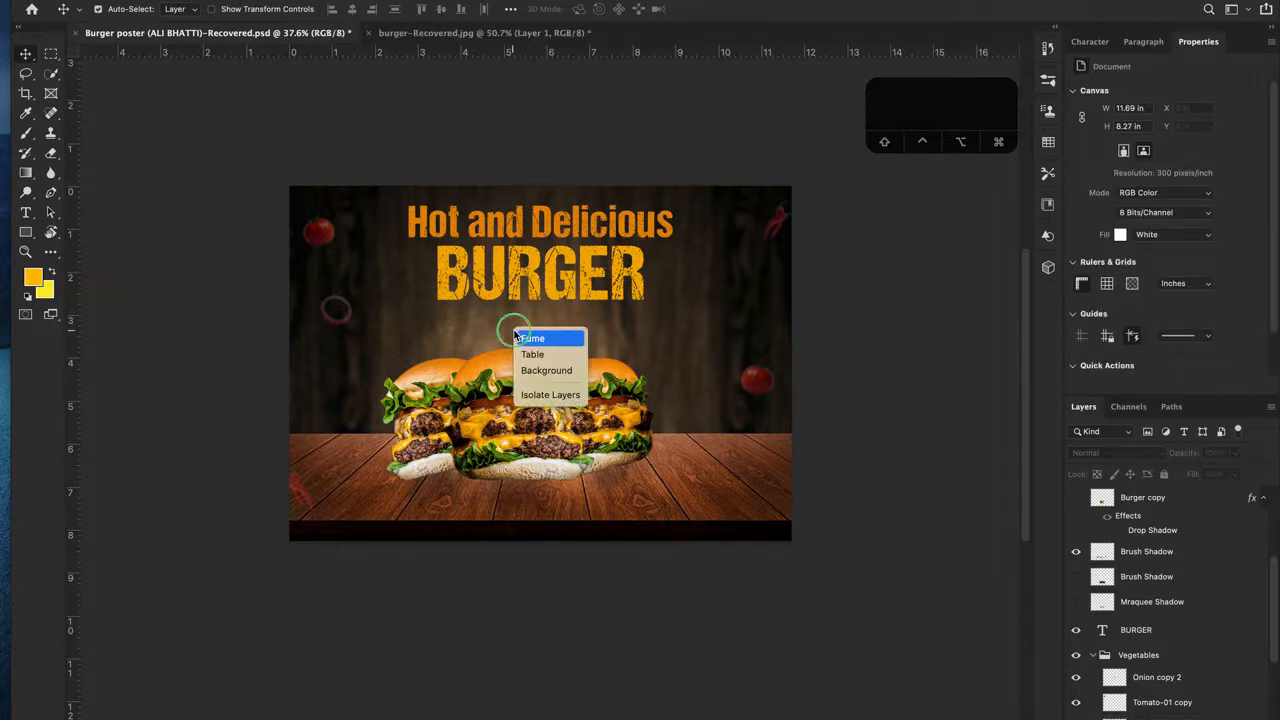
left_click(562, 340)
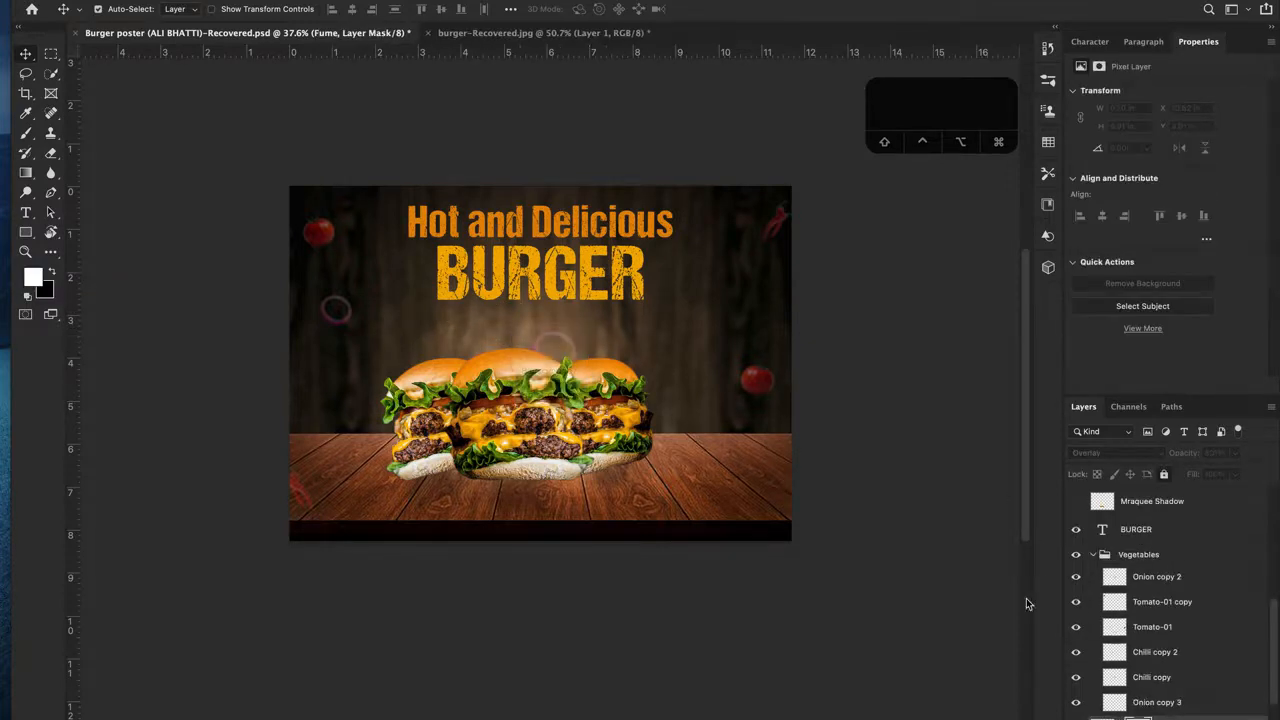
scroll(1248, 676, "down", 2)
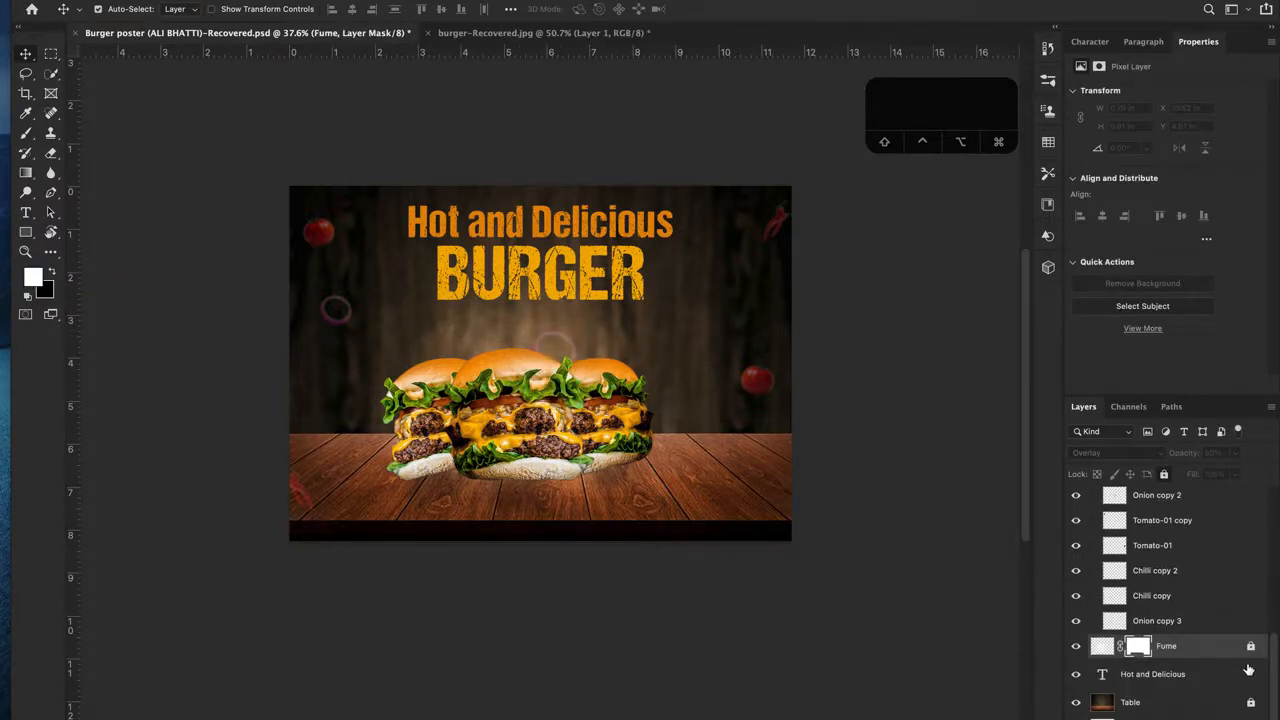
left_click(1075, 648)
left_click(1075, 650)
left_click(490, 237)
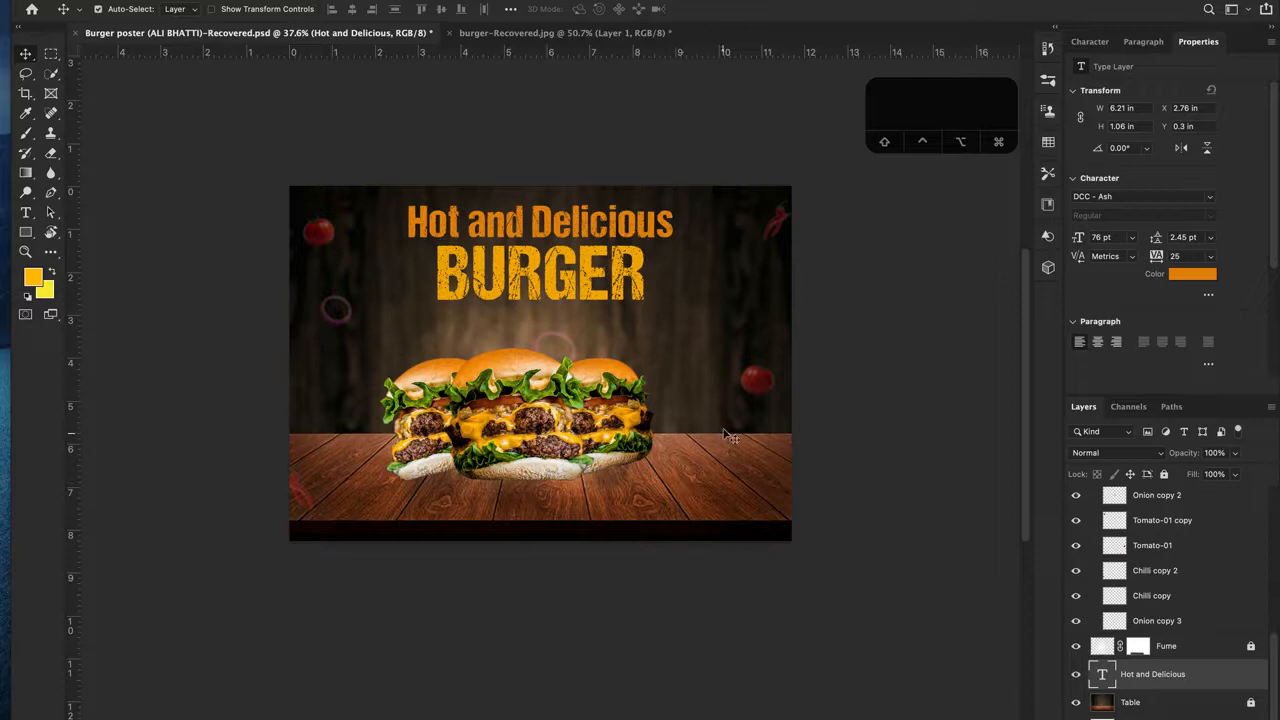
Step: Return to burger-Recovered.jpg and move the cut-out burger slightly down and right, to X 0.8 in and Y 0.68 in
left_click(498, 36)
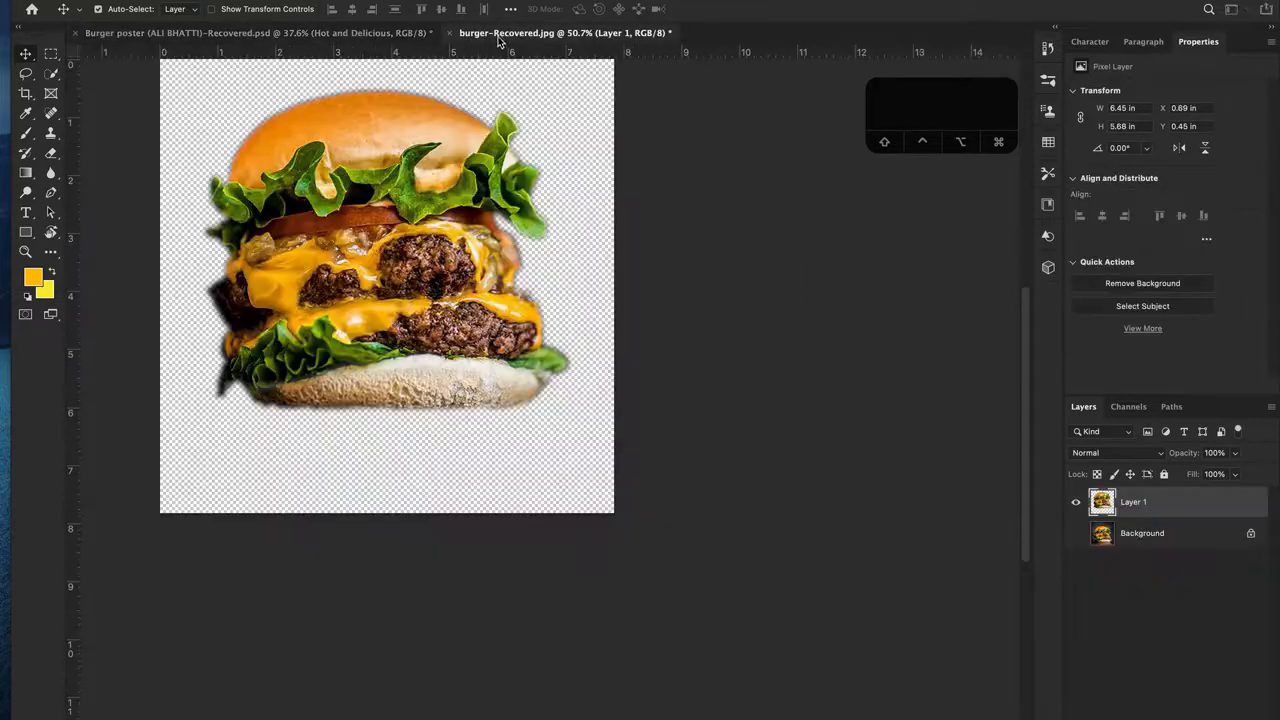
mouse_move(382, 252)
left_mouse_down()
mouse_move(405, 285)
mouse_move(418, 258)
mouse_move(383, 262)
mouse_move(397, 265)
left_mouse_up()
Step: Open the wooden table background image, the 1beb34e2996…b49fe3b1b21 JPEG, from the Desktop folder
left_click(118, 1)
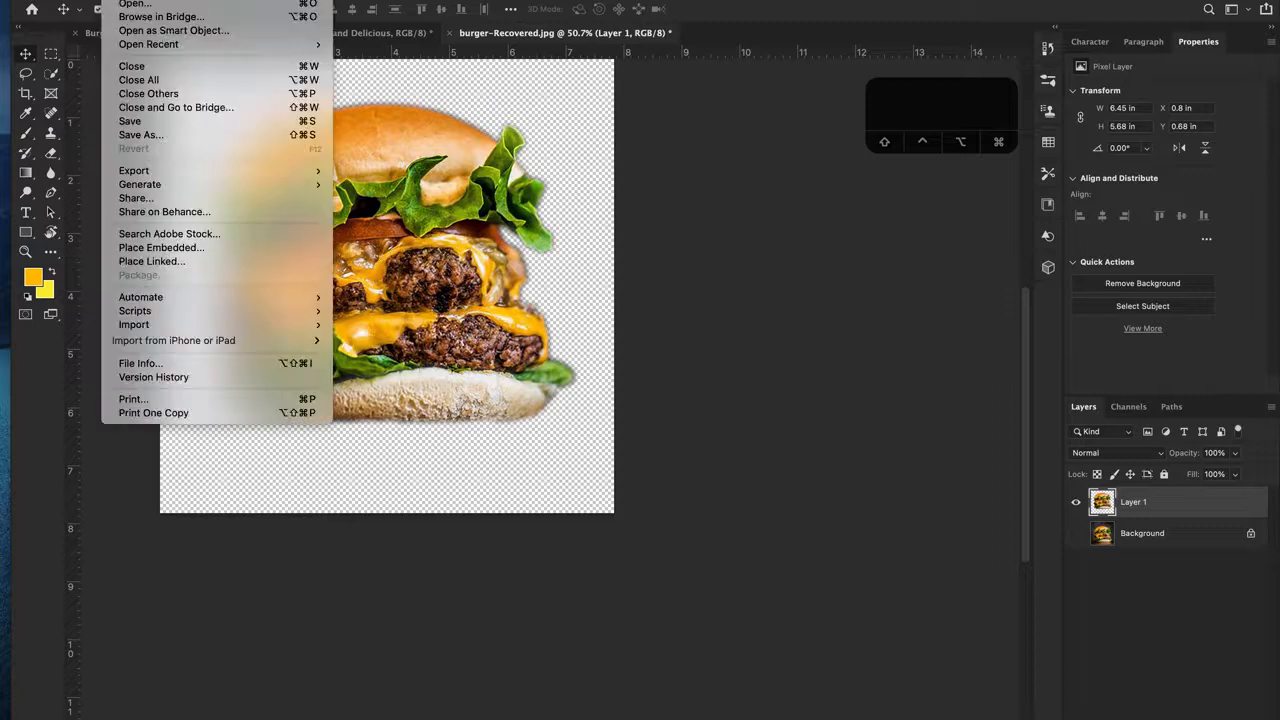
left_click(127, 6)
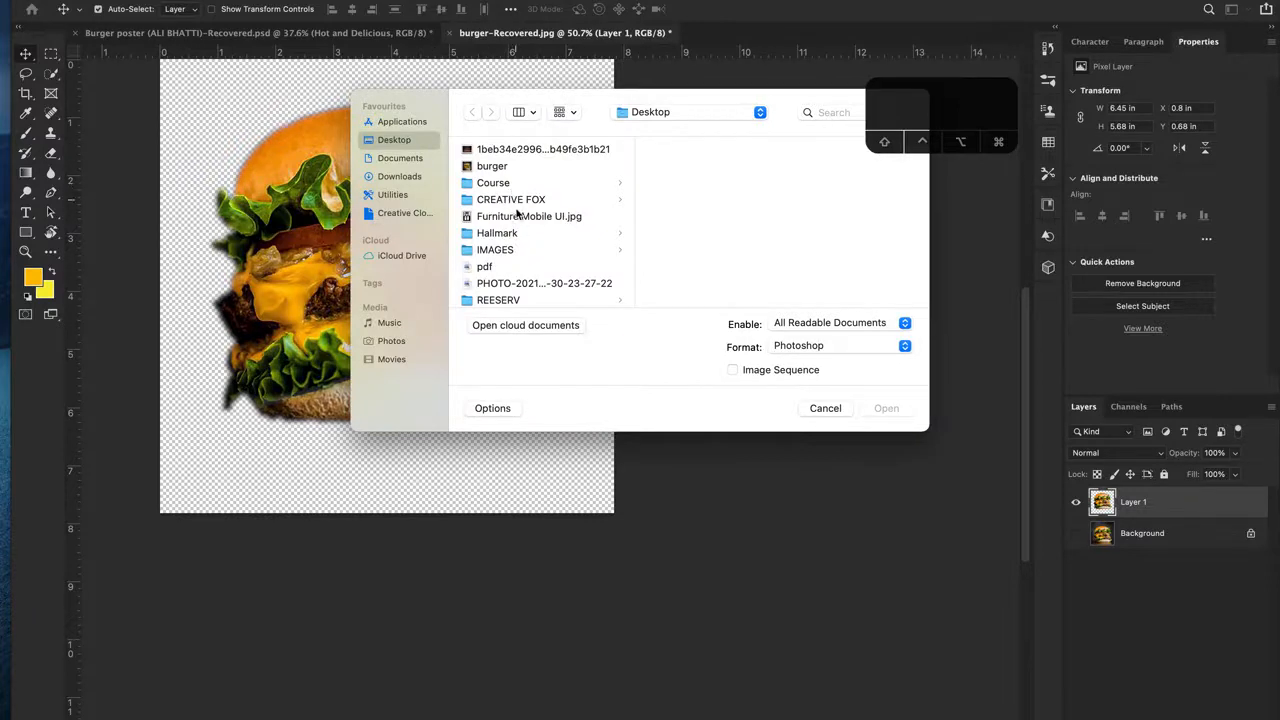
scroll(517, 219, "down", 5)
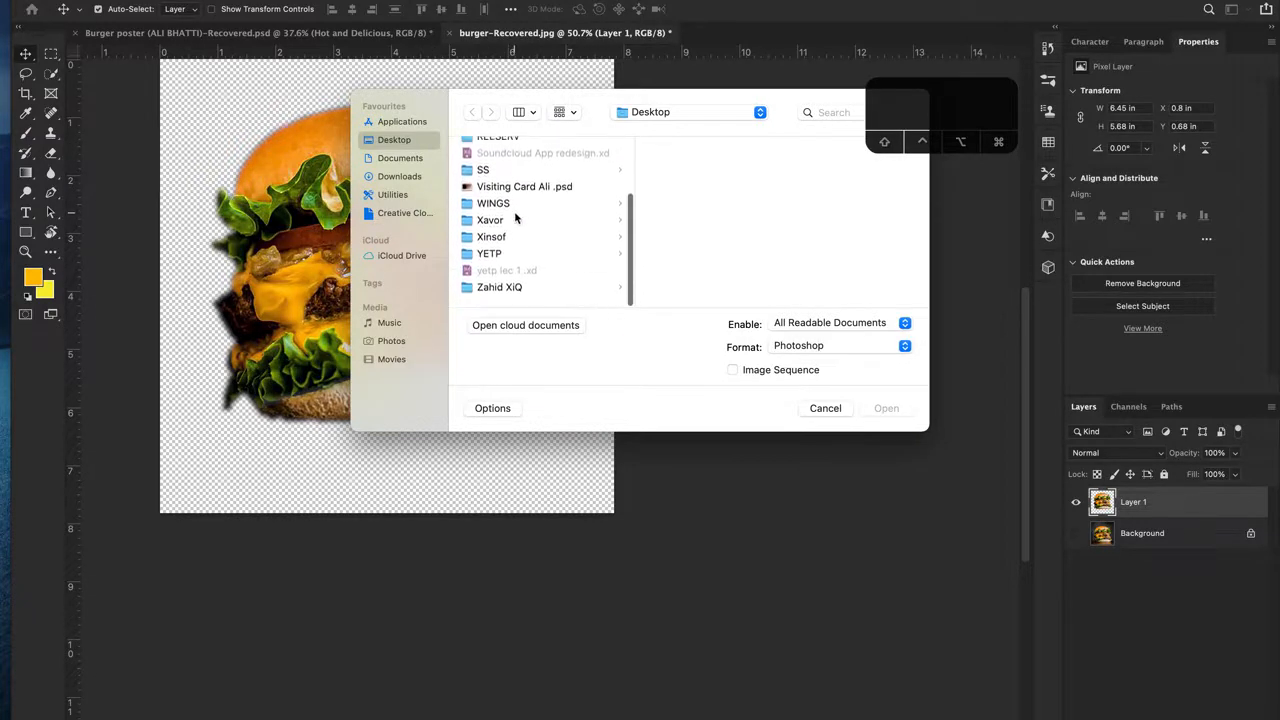
scroll(524, 252, "up", 5)
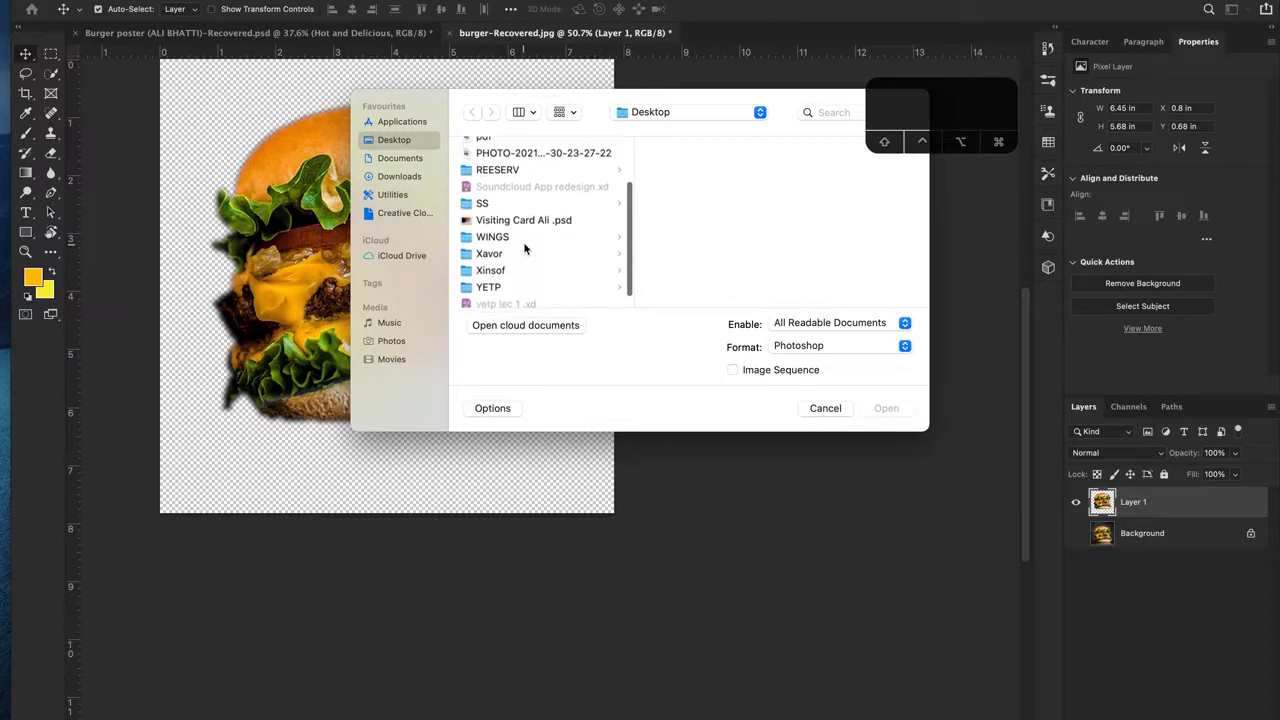
scroll(517, 232, "up", 2)
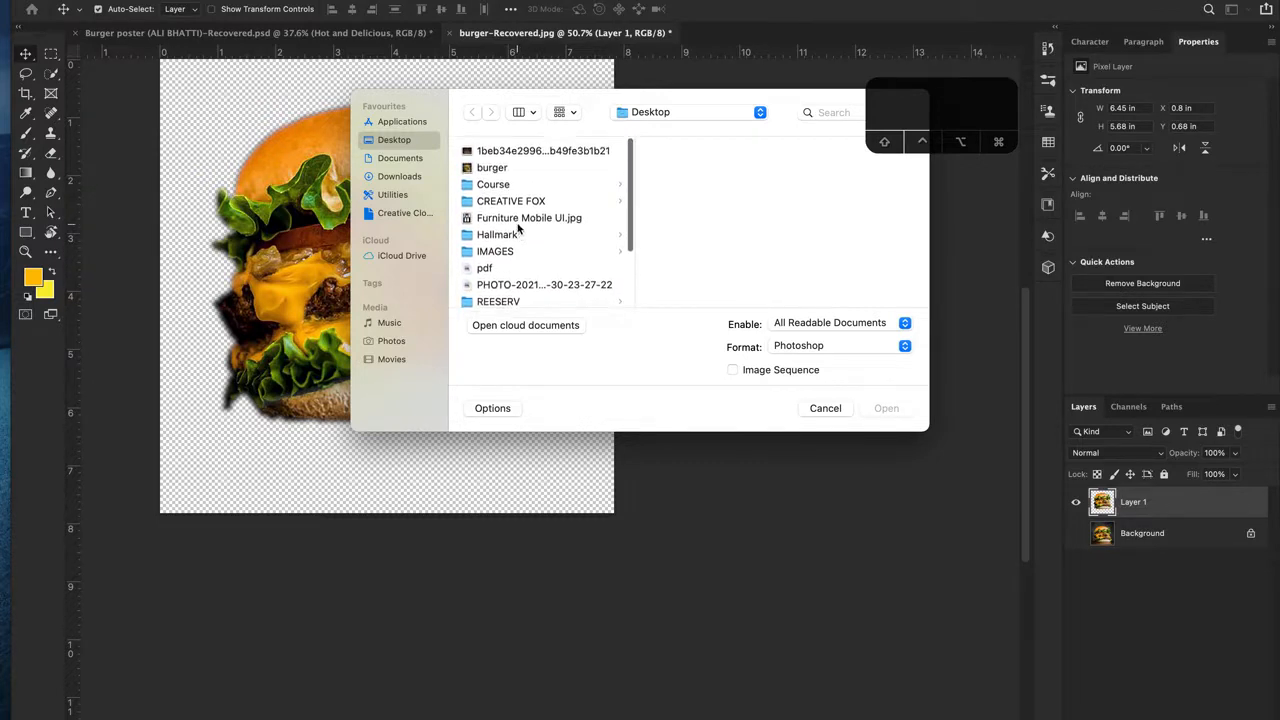
left_click(513, 150)
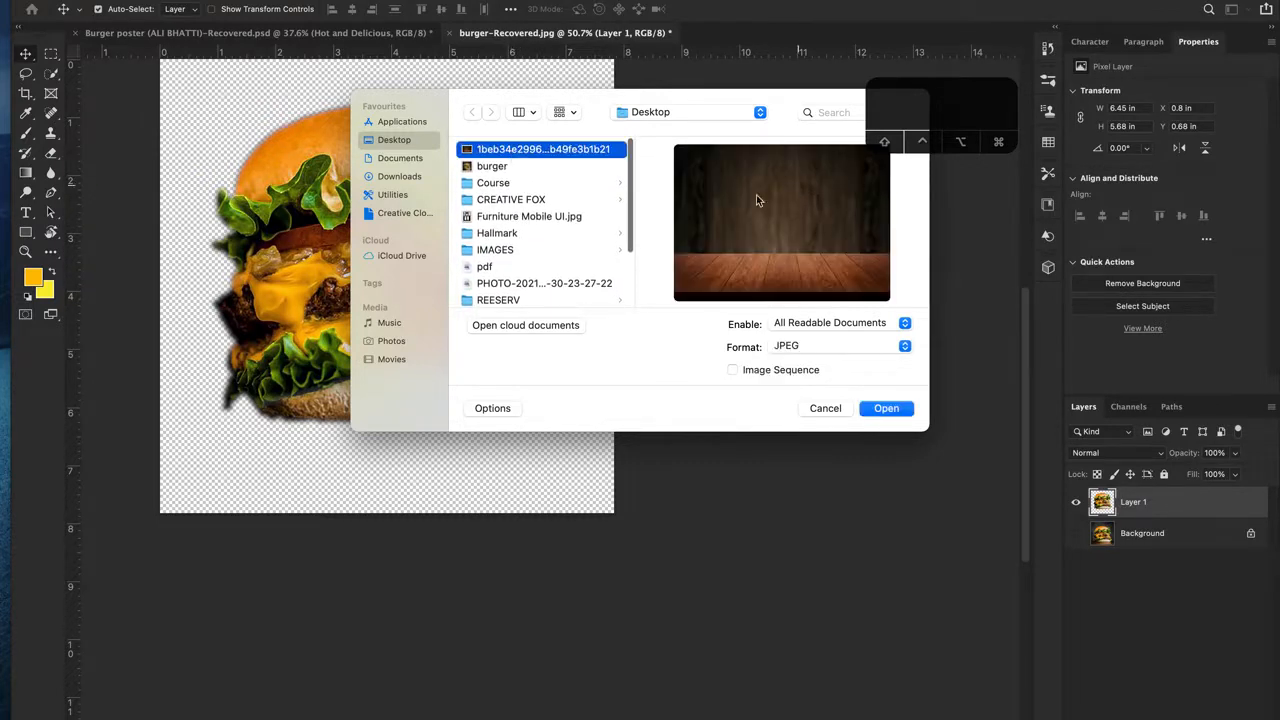
left_click(897, 408)
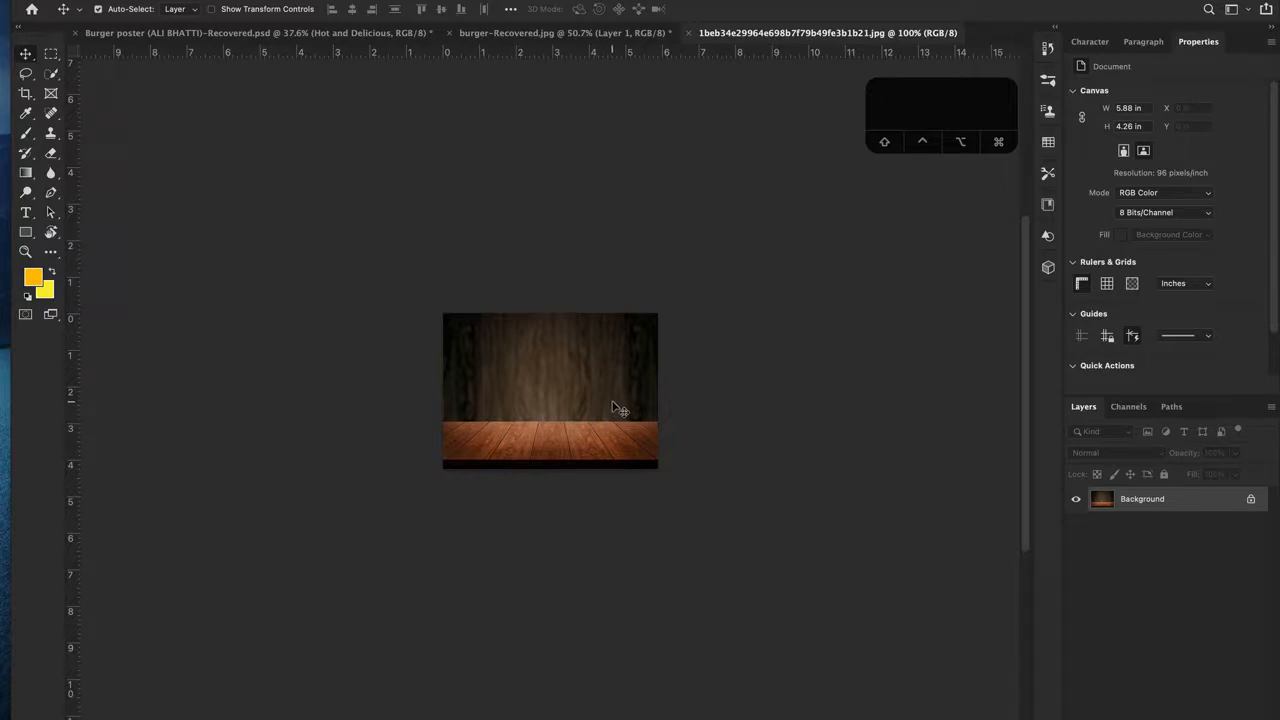
Step: Resample the wooden table image to a resolution of 300 pixels/inch and view the whole picture
key("alt+super+i")
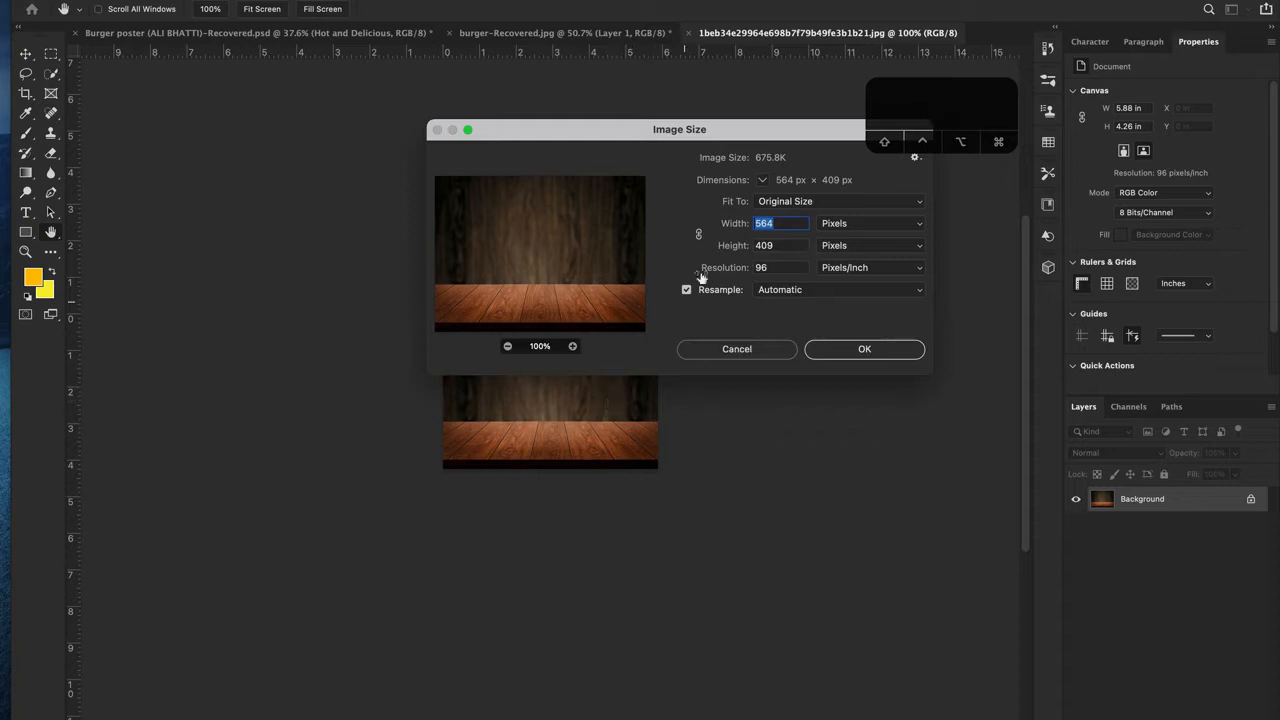
double_click(778, 270)
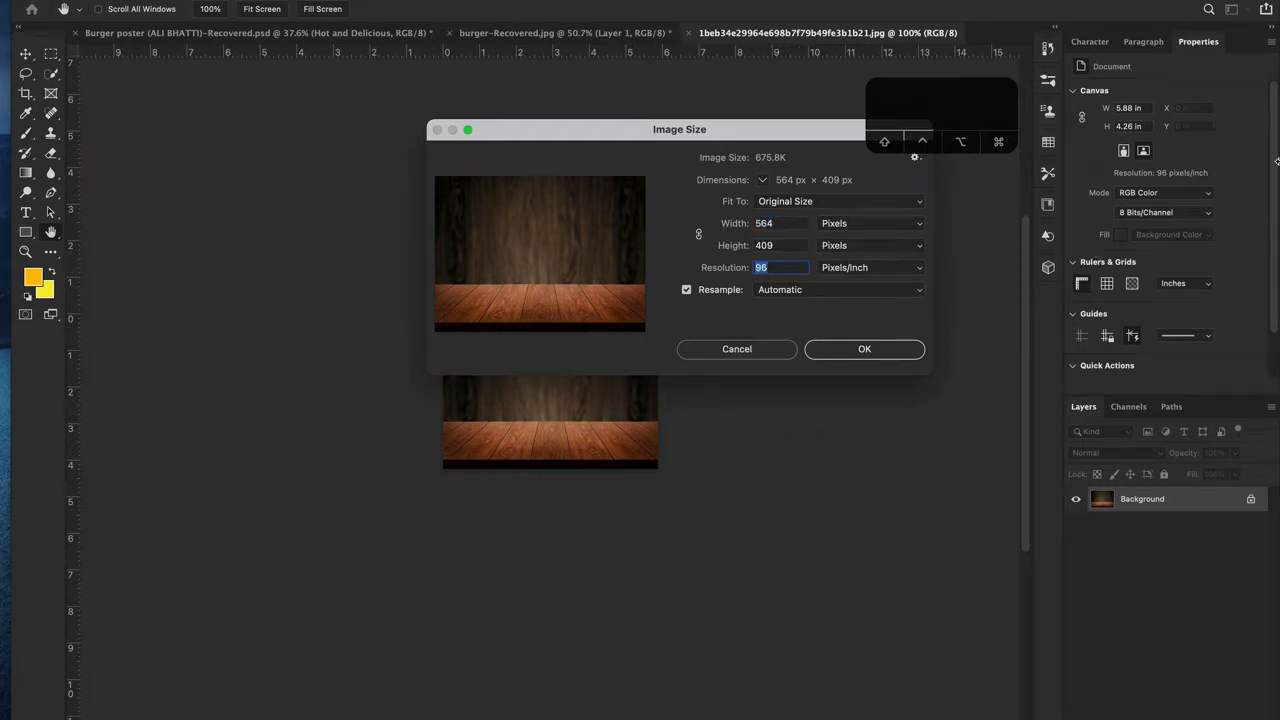
type("300")
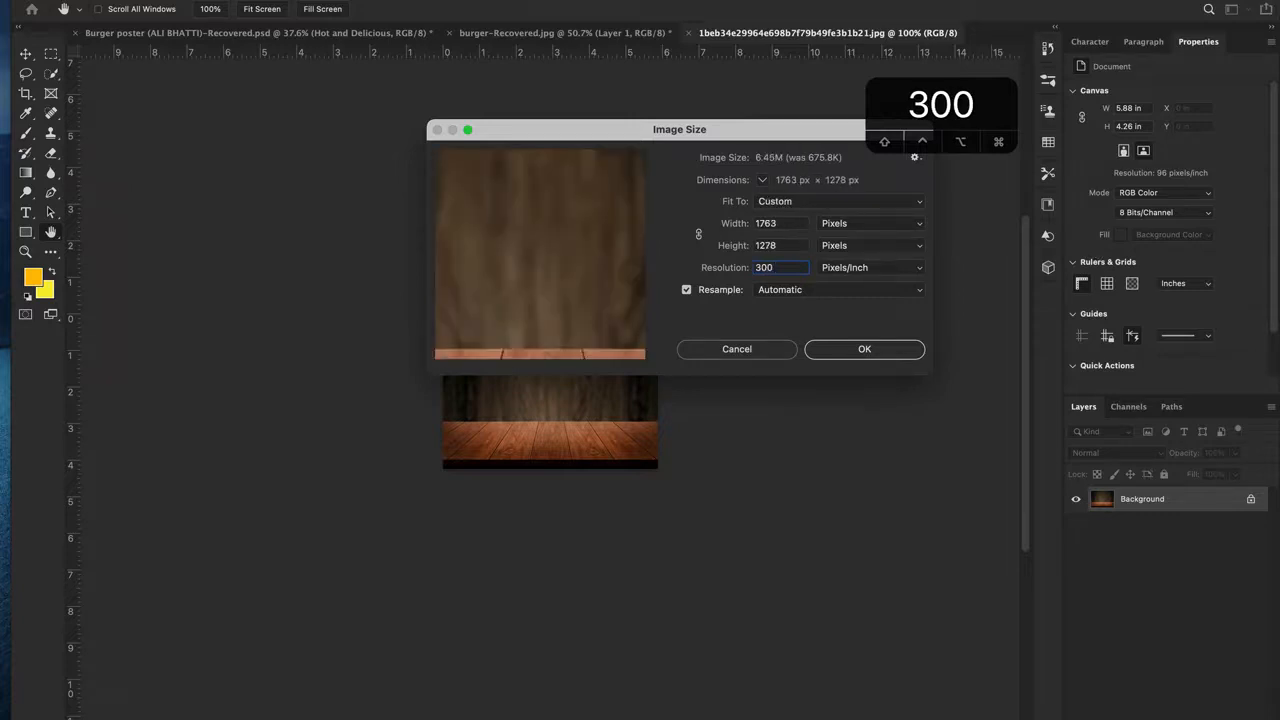
key("Return")
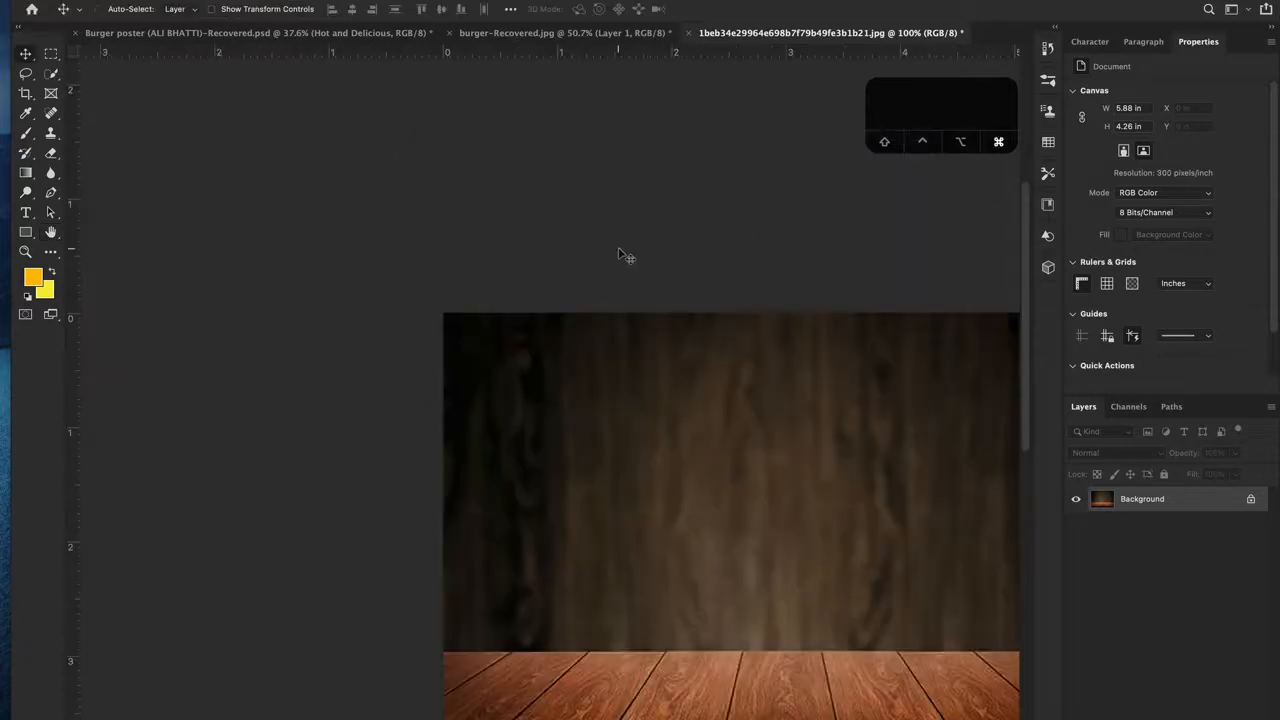
key("super+0")
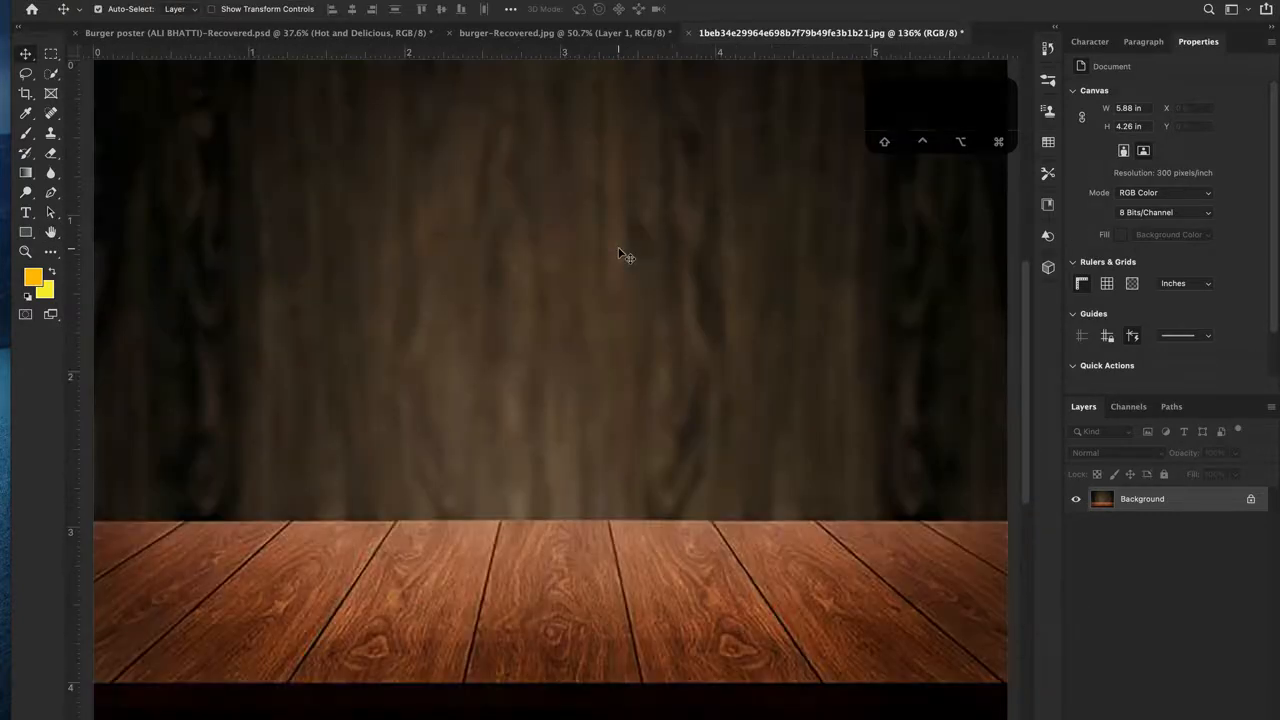
scroll(620, 229, "down", 3, "alt")
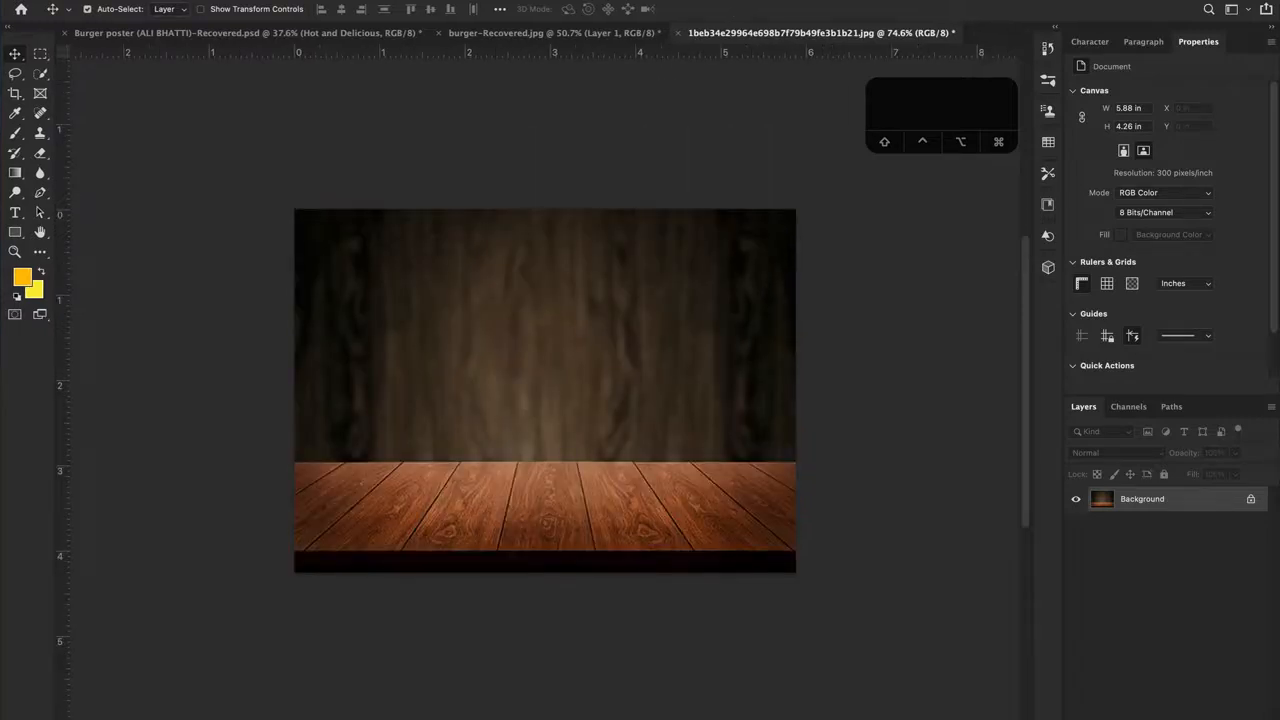
Step: Set up a new document from the A4 preset at 300 ppi, with inches as the unit and RGB Color kept
left_click(125, 2)
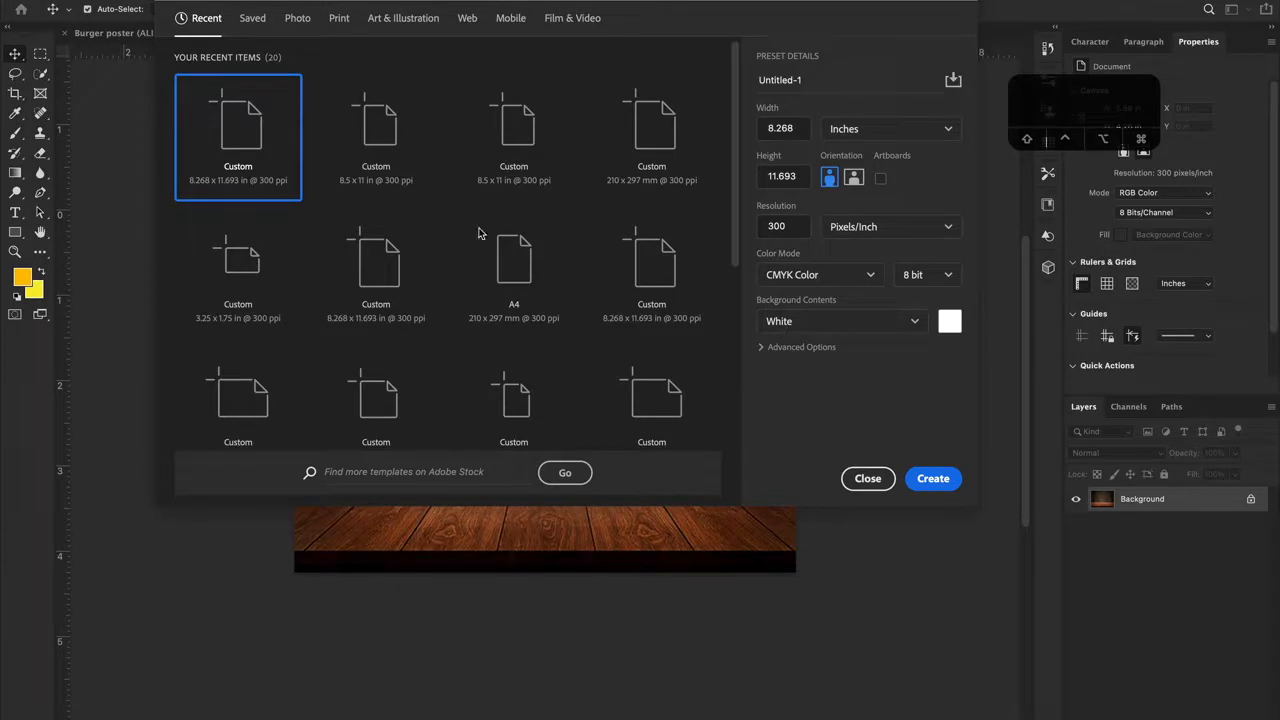
left_click(528, 294)
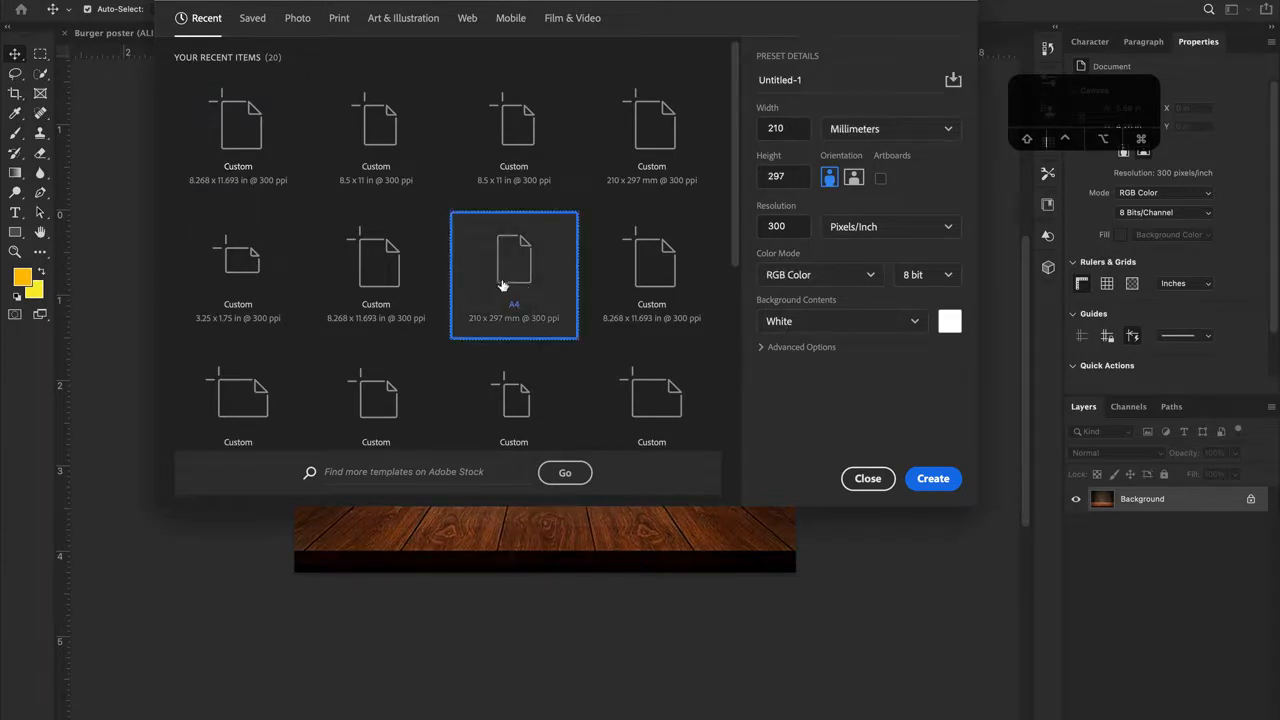
left_click(918, 130)
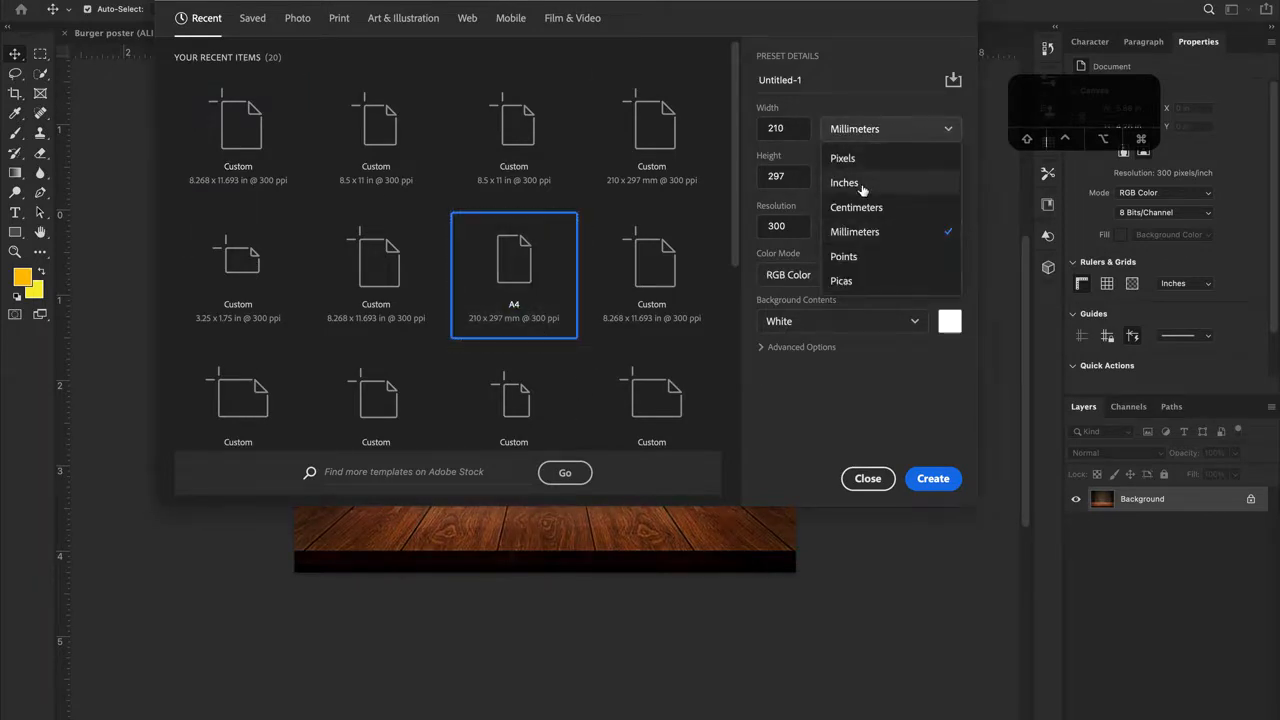
left_click(900, 177)
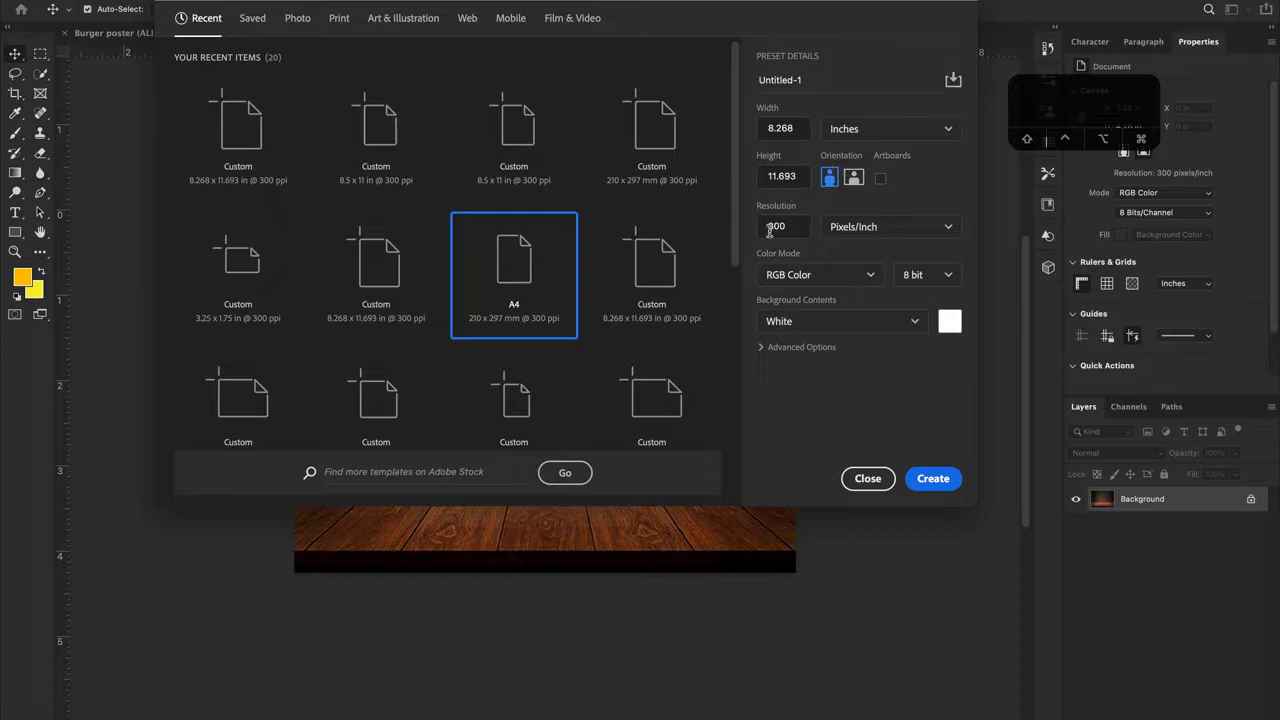
left_click(790, 281)
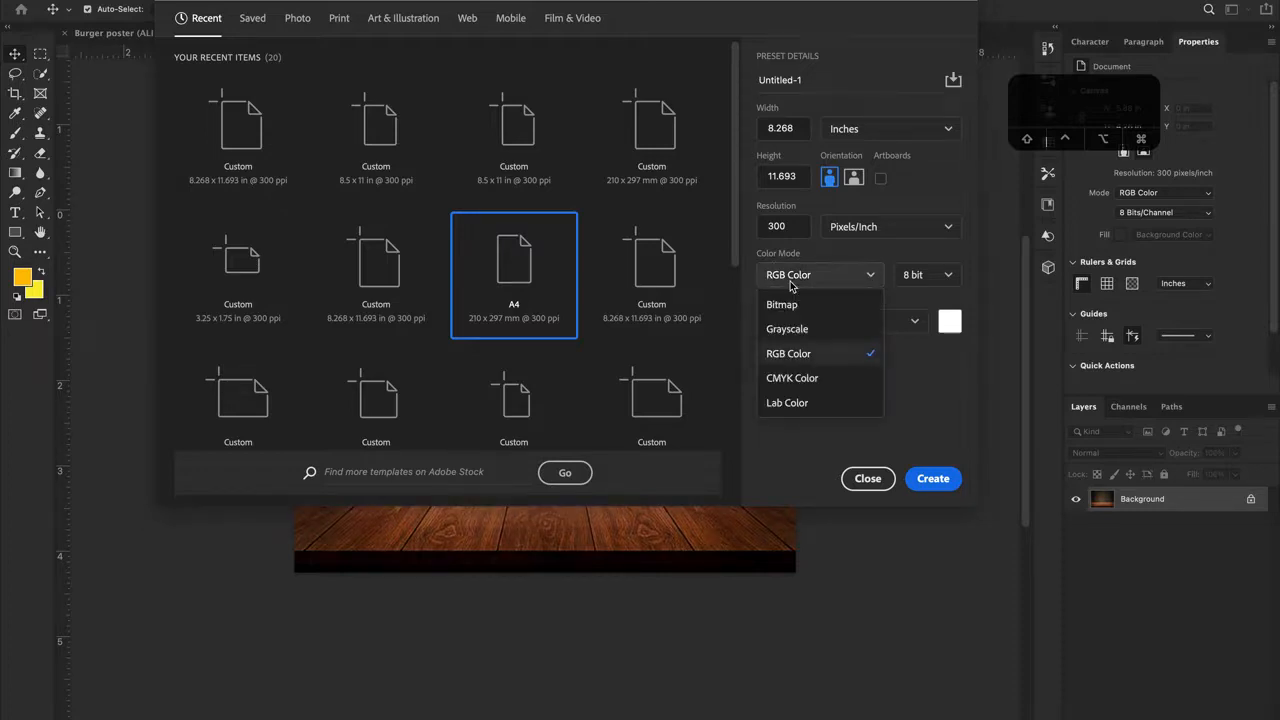
left_click(790, 281)
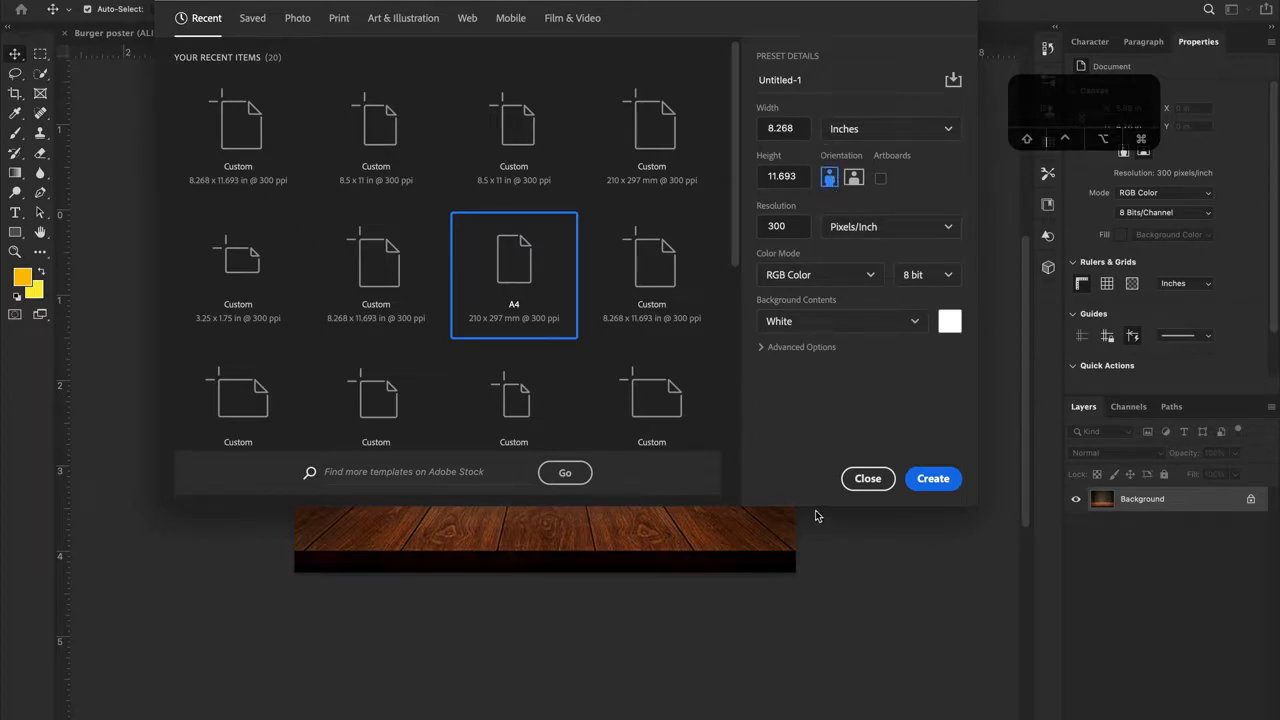
Step: Move the New Document dialog aside to examine the wooden table image's shape, and bring the dialog back
left_click_drag(690, 3, 1279, 37)
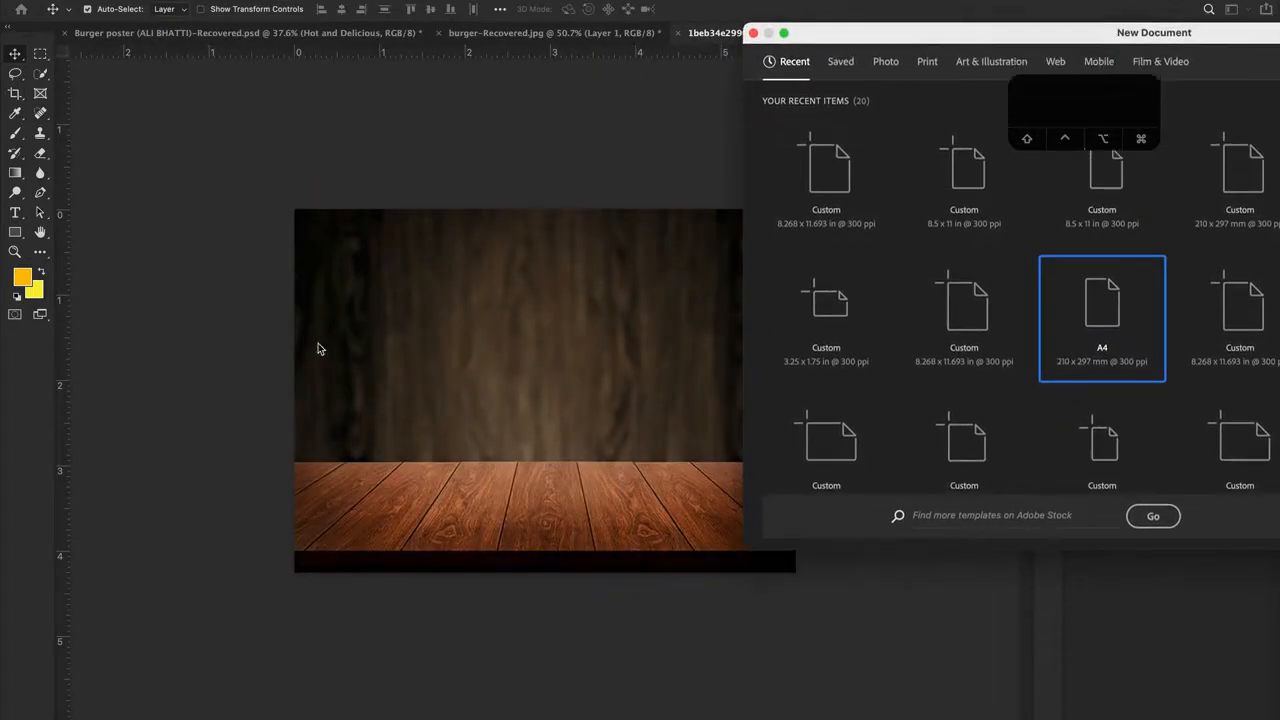
scroll(226, 306, "right", 3)
scroll(225, 306, "right", 1)
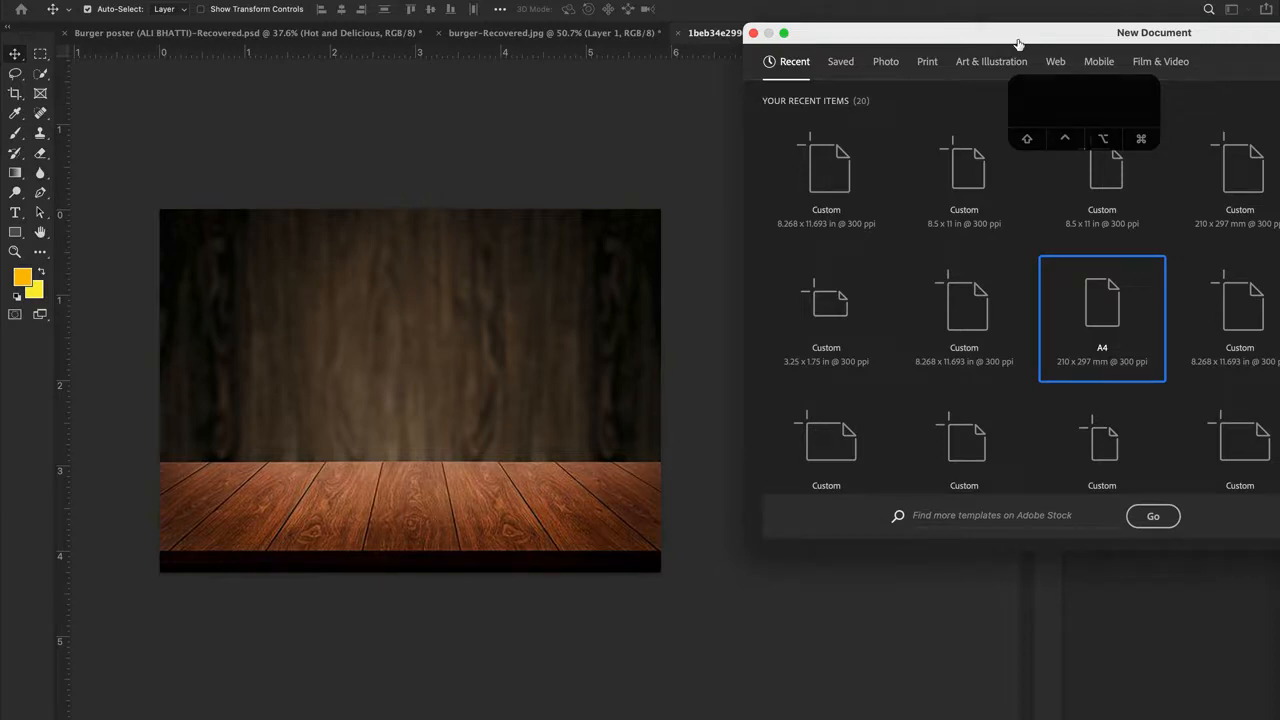
left_click_drag(877, 34, 285, 28)
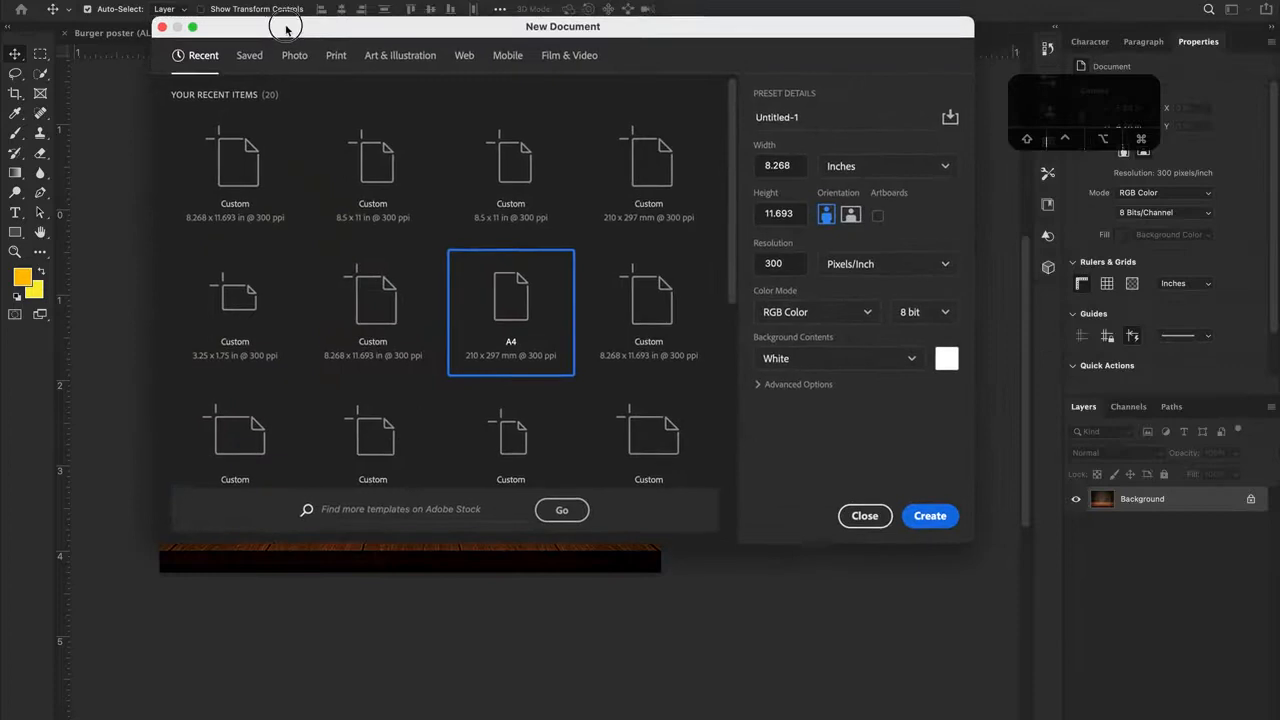
Step: Try landscape orientation, switch back to portrait, and create the new 8.268 x 11.693 in document
left_click(850, 215)
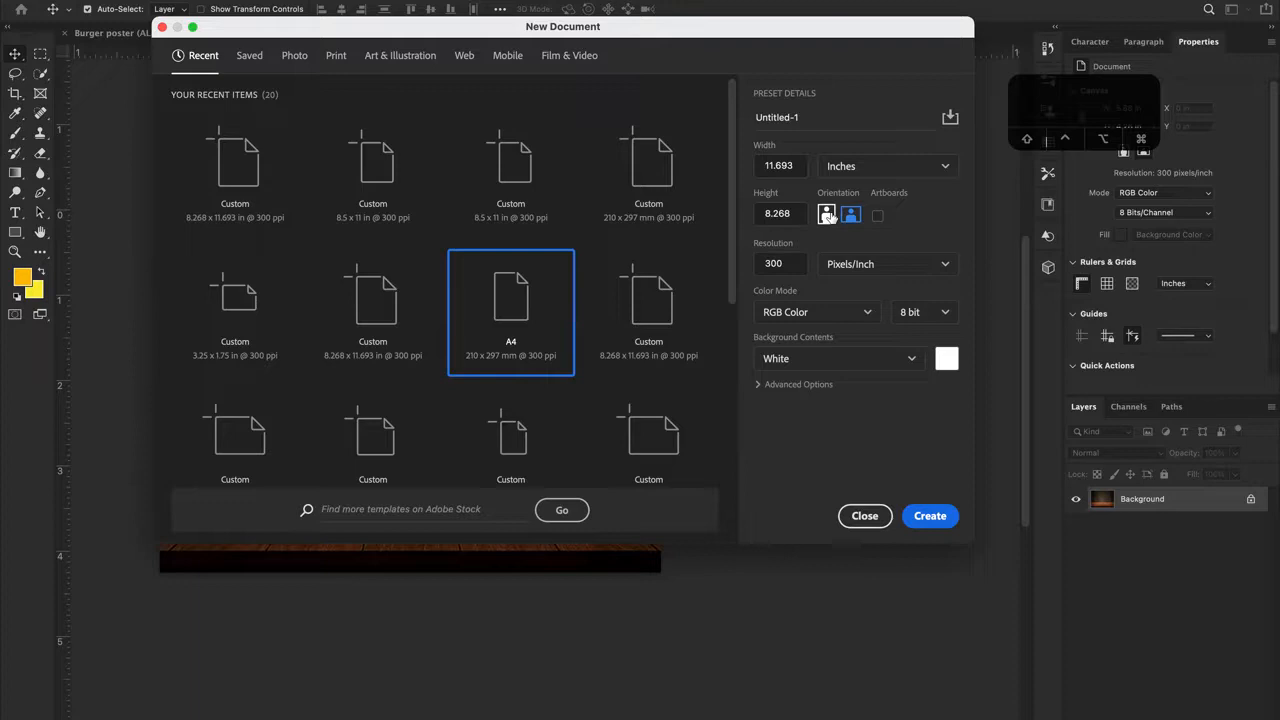
left_click(826, 215)
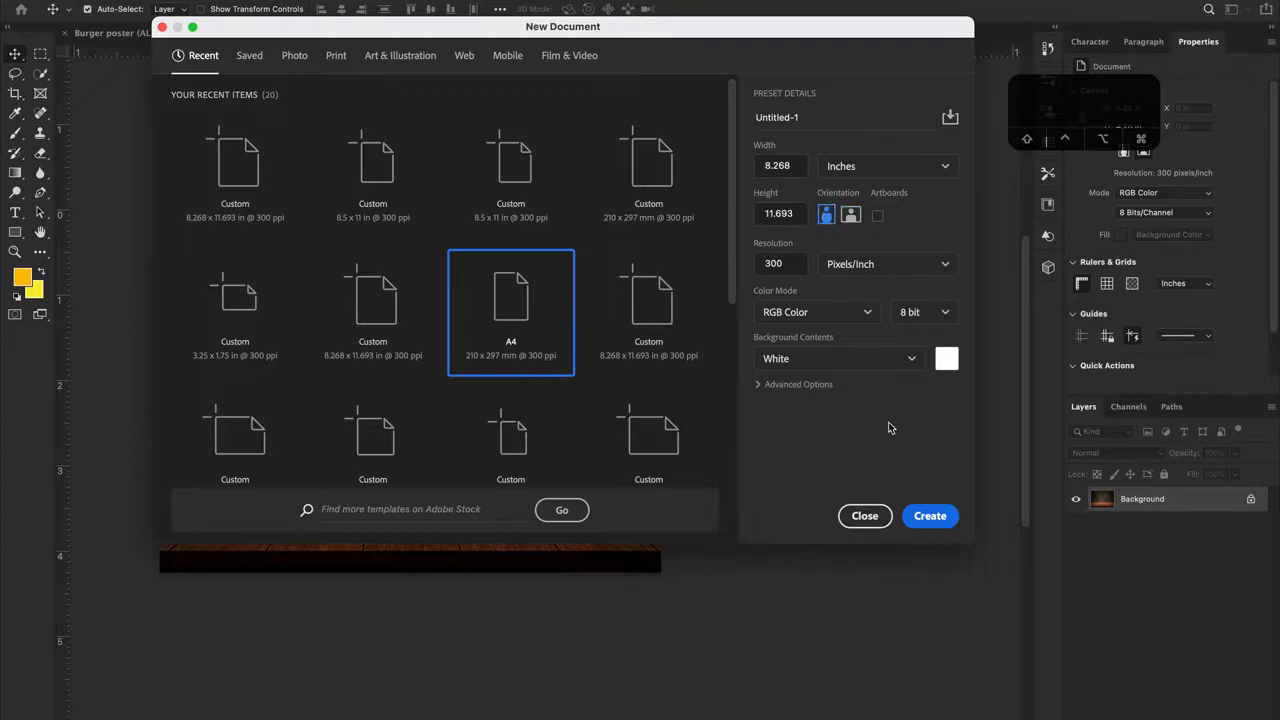
left_click(915, 515)
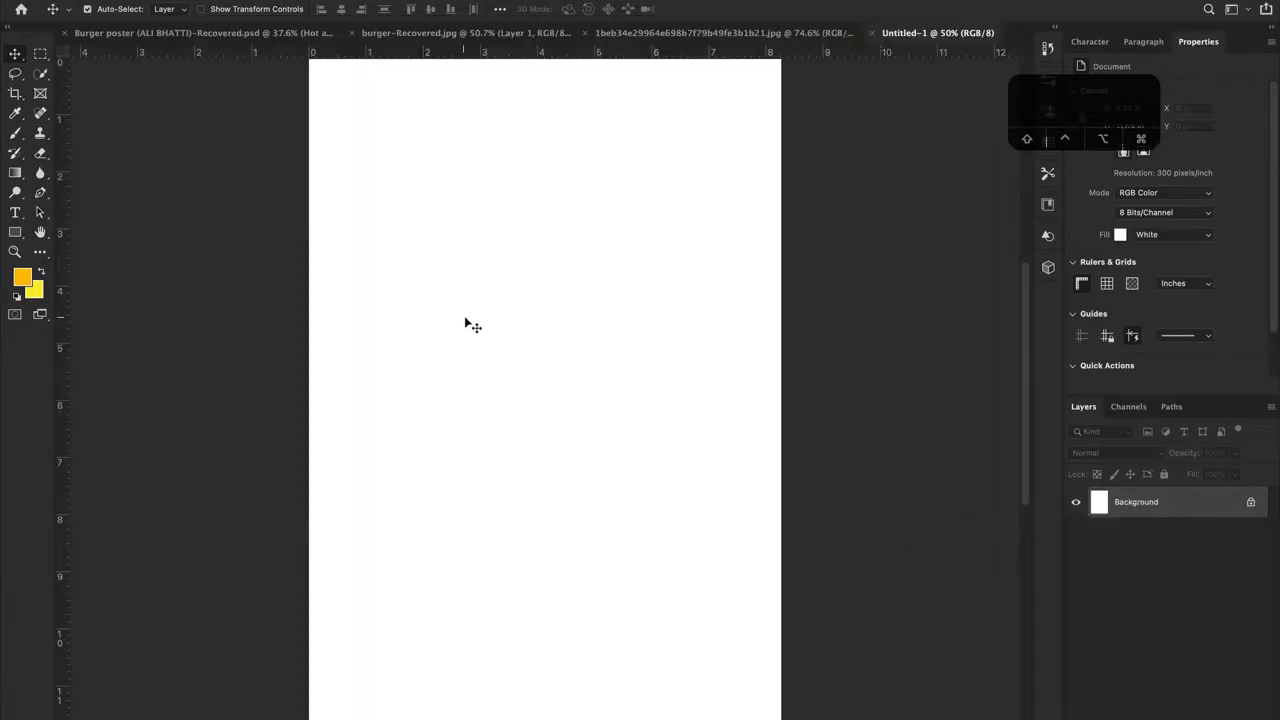
scroll(480, 298, "down", 3, "alt")
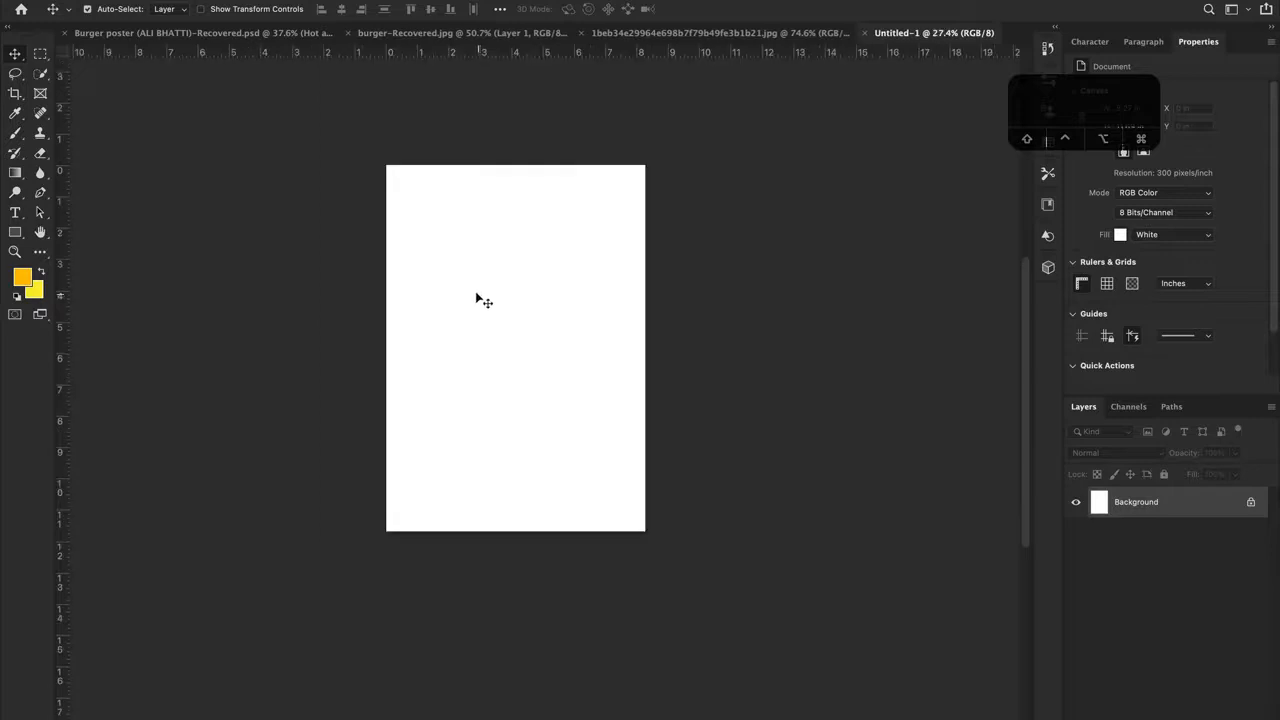
left_click(665, 33)
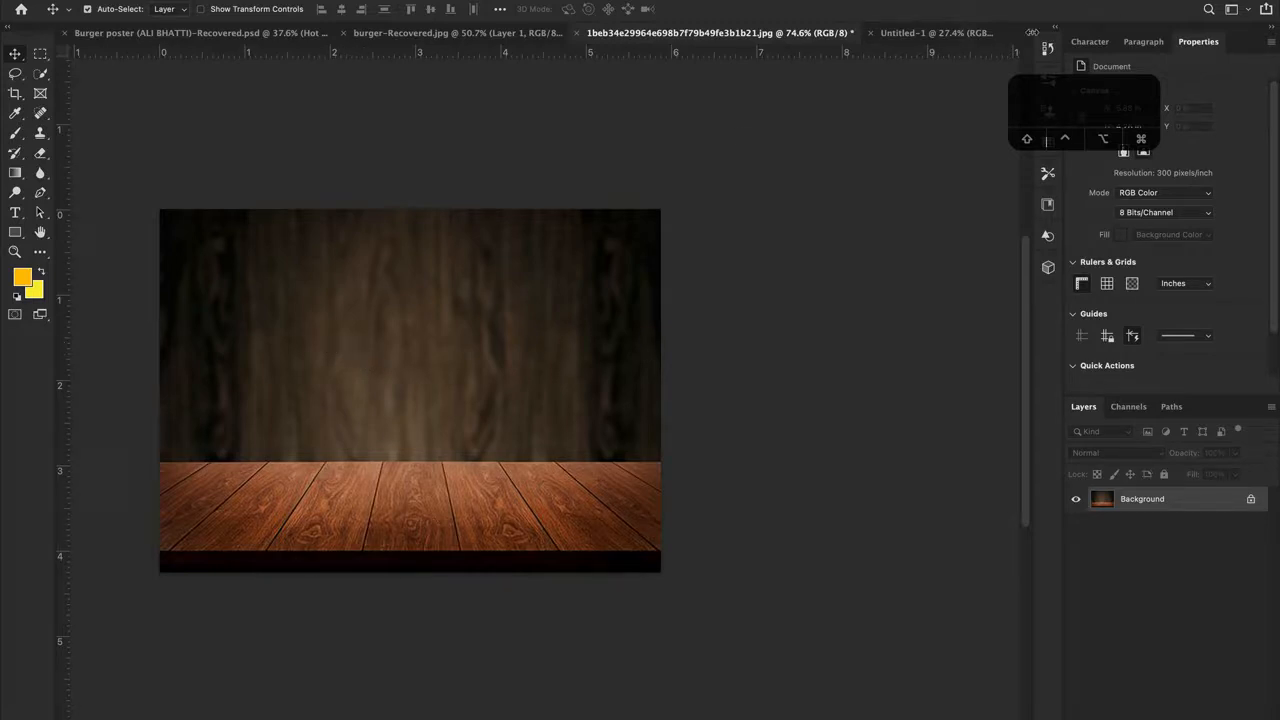
left_click(937, 35)
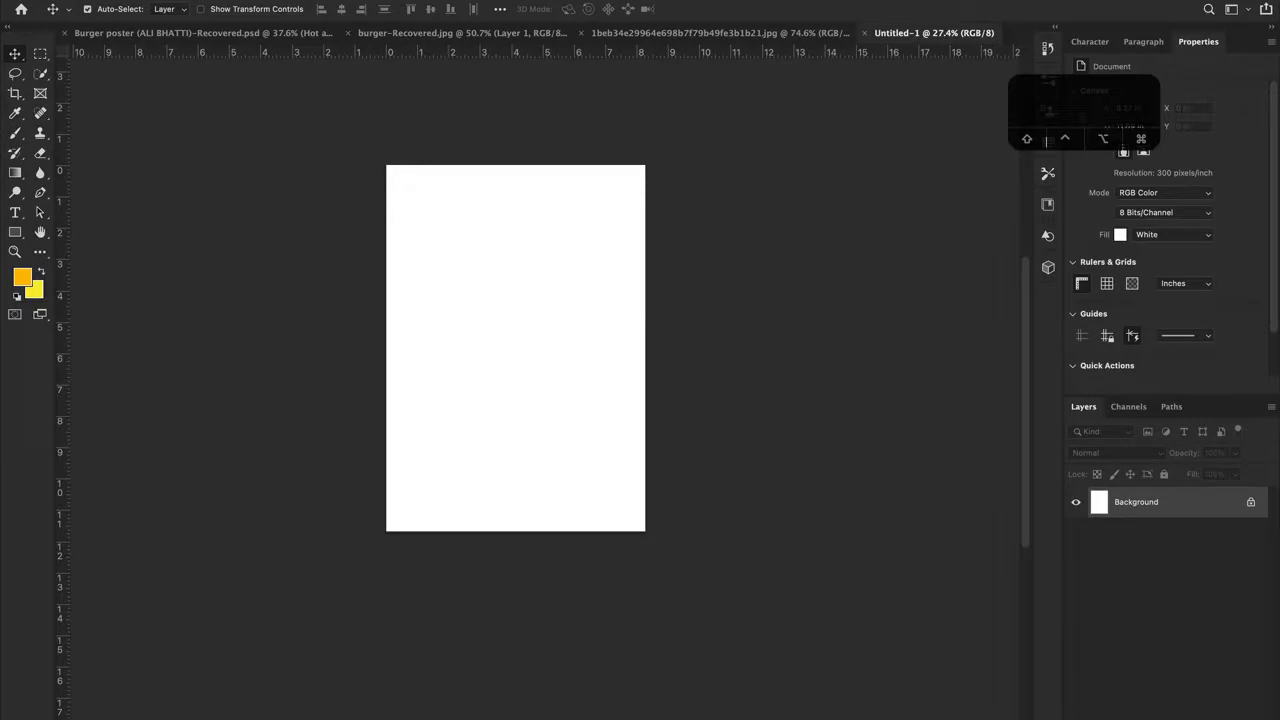
left_click(188, 0)
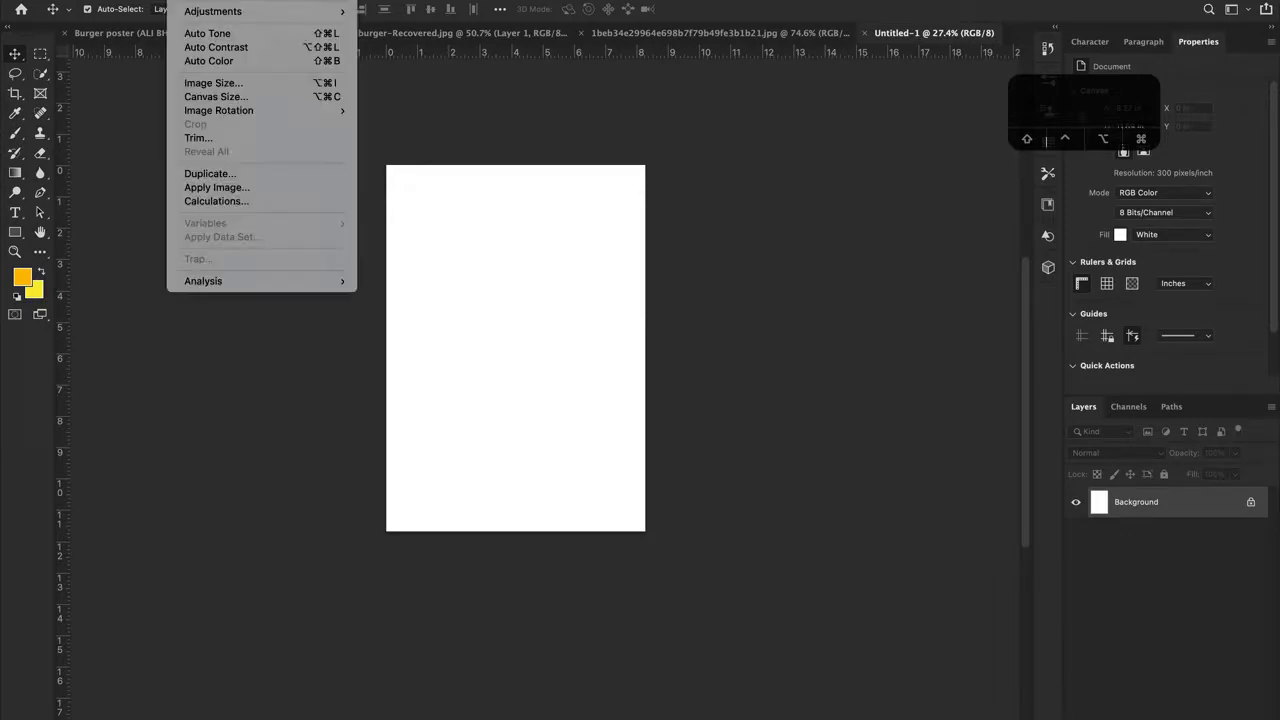
mouse_move(263, 116)
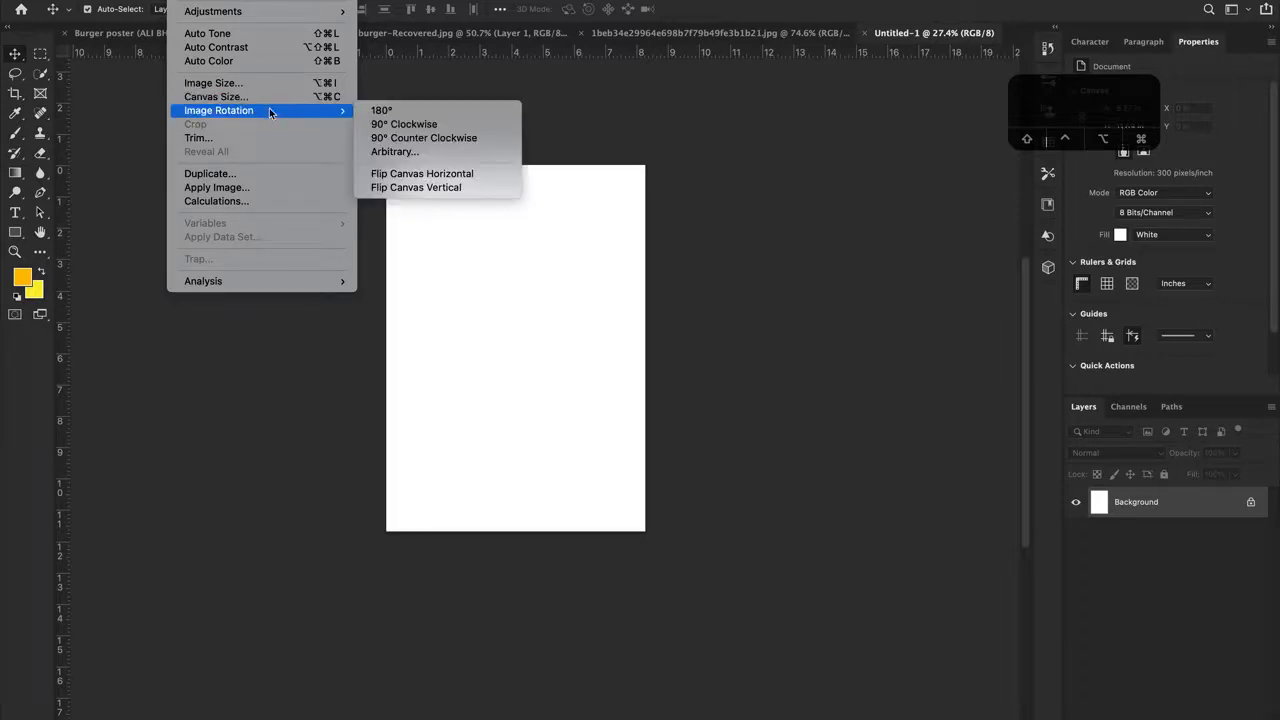
left_click(624, 185)
left_click_drag(657, 172, 840, 526)
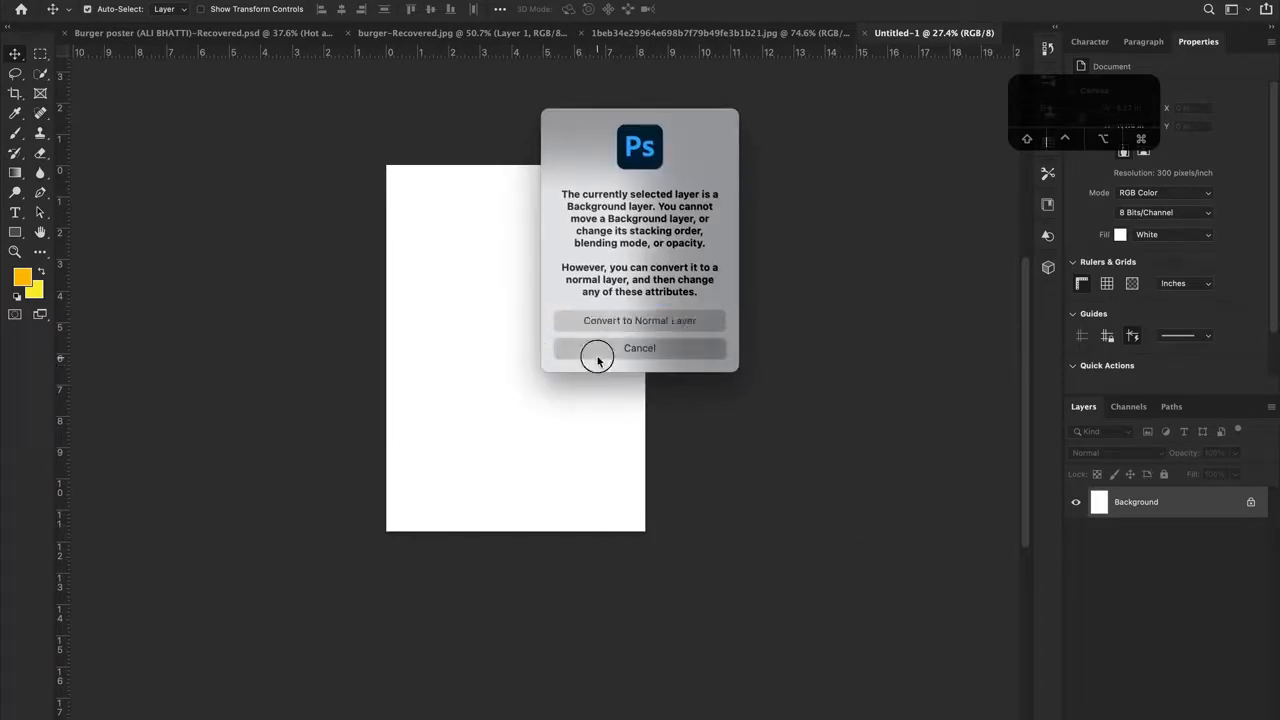
left_click(598, 350)
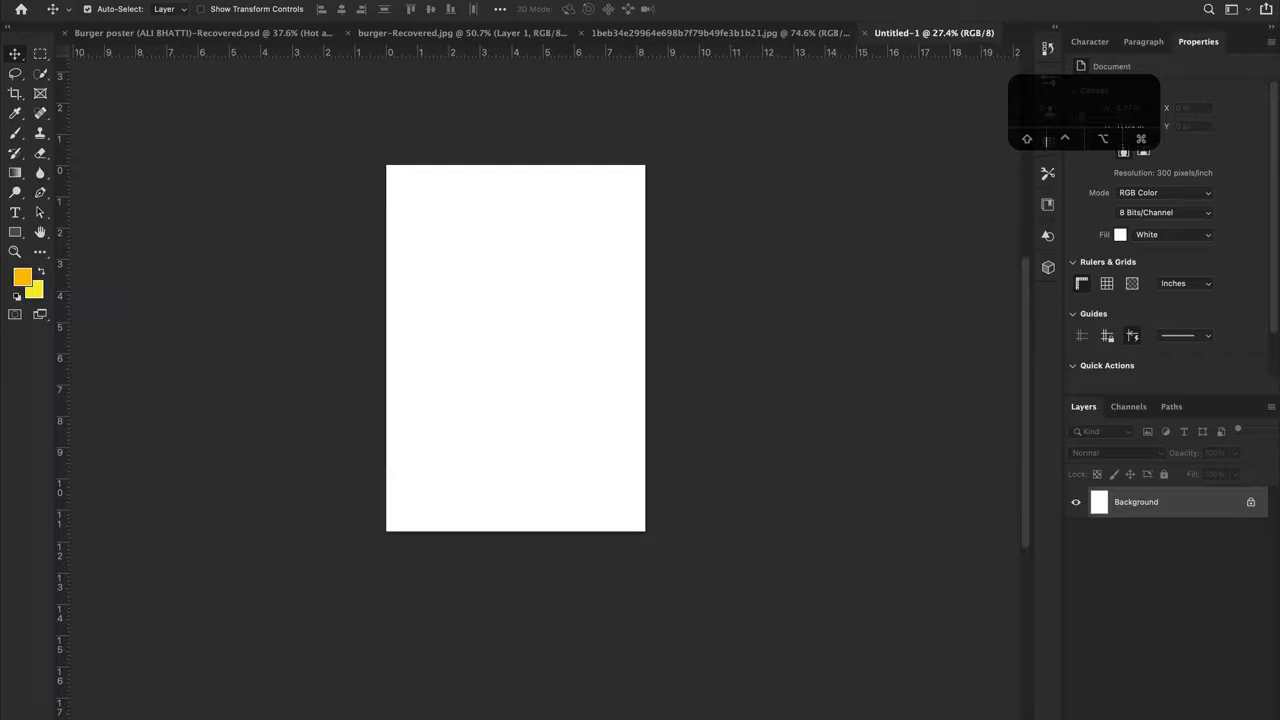
Step: Rotate the blank A4 canvas 90° clockwise into landscape format, and return to the wooden table image
left_click(190, 0)
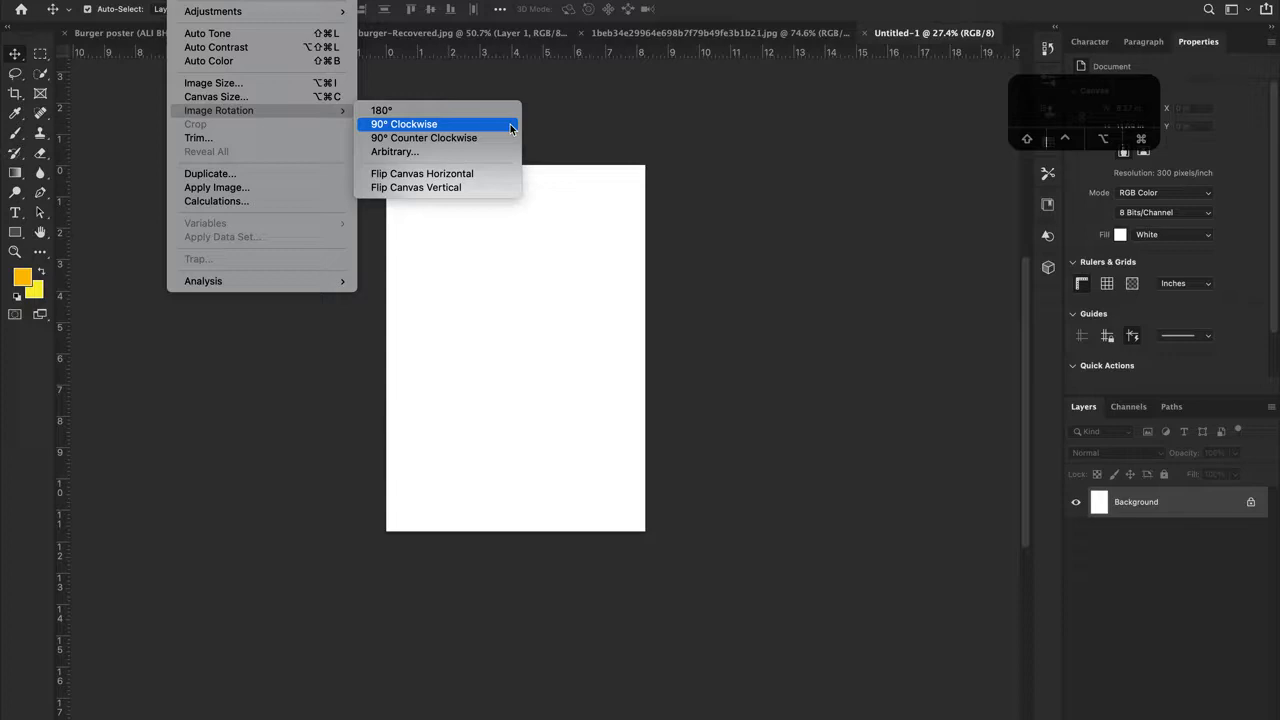
left_click(446, 127)
scroll(347, 271, "right", 6)
scroll(347, 271, "left", 3)
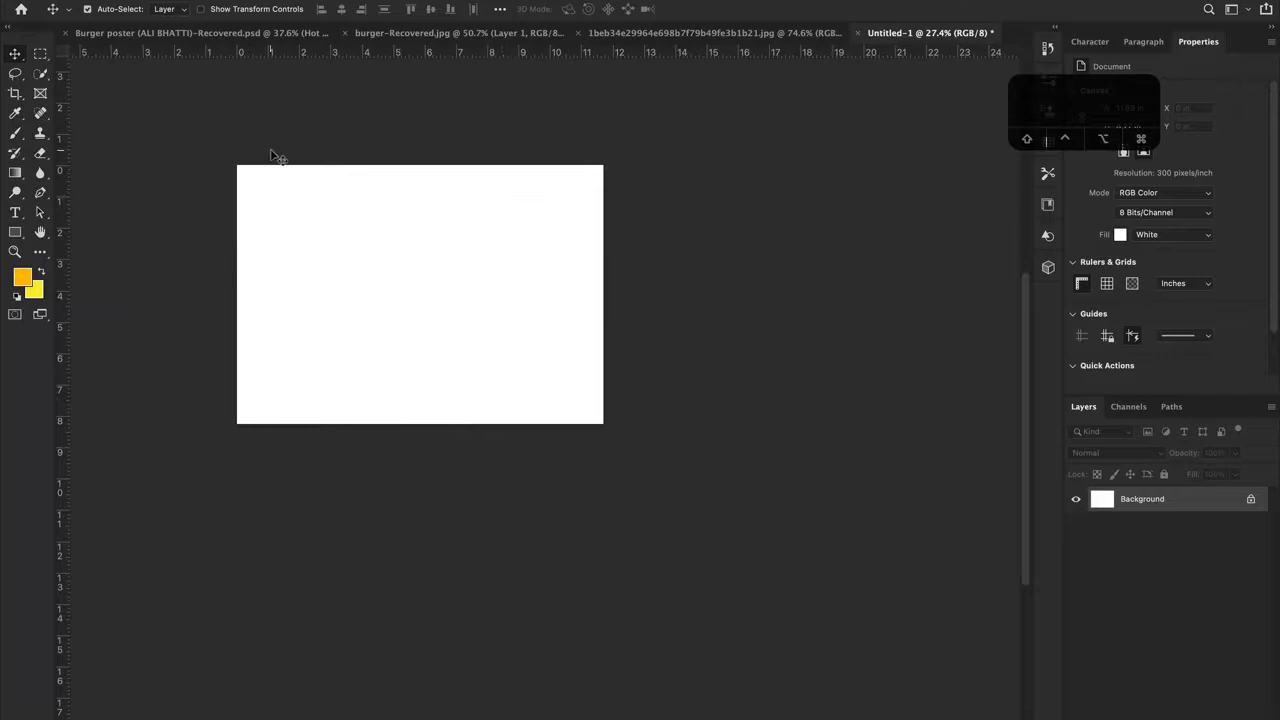
left_click(780, 37)
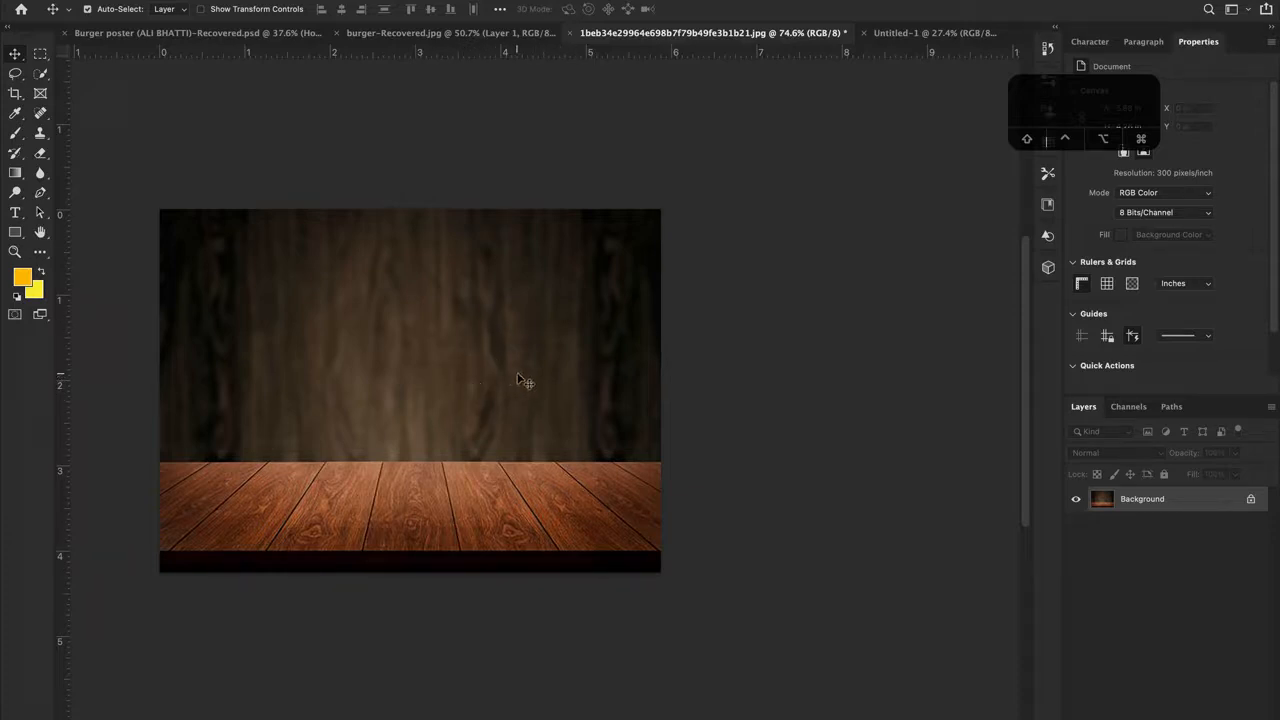
Step: Try to move the locked Background layer of the wooden table image
left_click_drag(1049, 108, 885, 130)
mouse_move(540, 419)
left_mouse_down()
mouse_move(514, 415)
mouse_move(564, 389)
mouse_move(669, 273)
mouse_move(707, 257)
left_mouse_up()
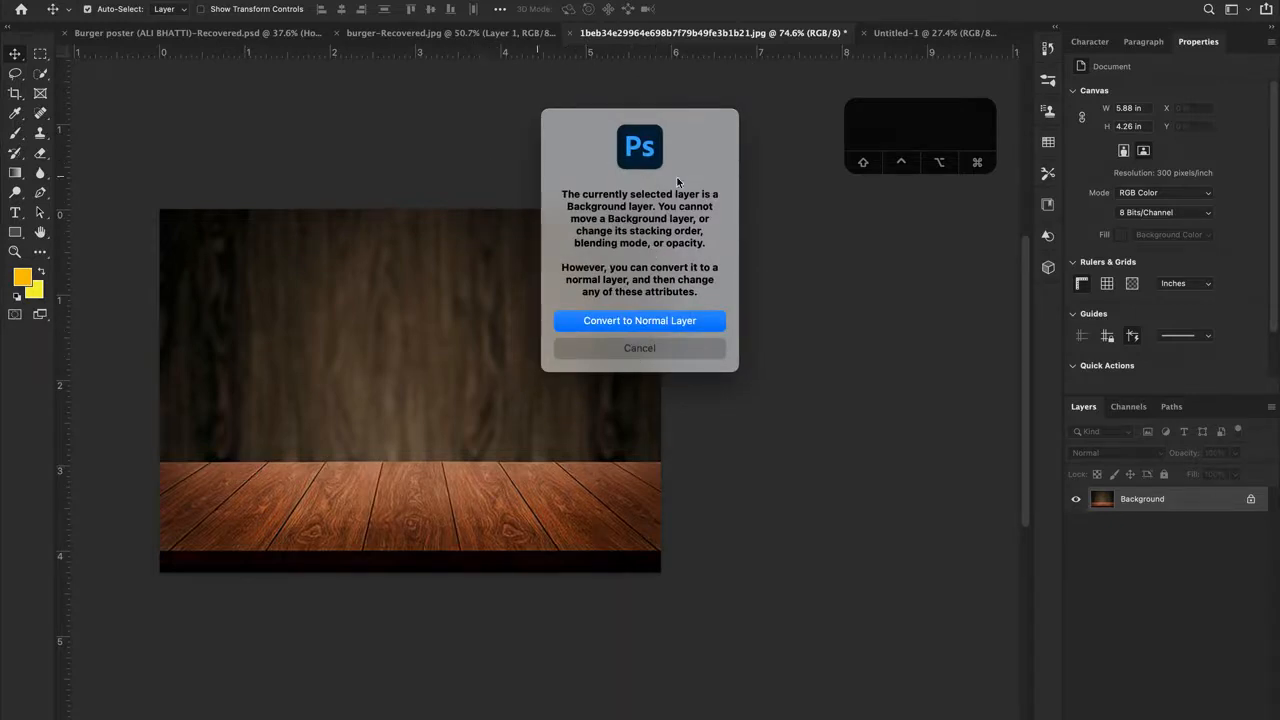
left_click(660, 347)
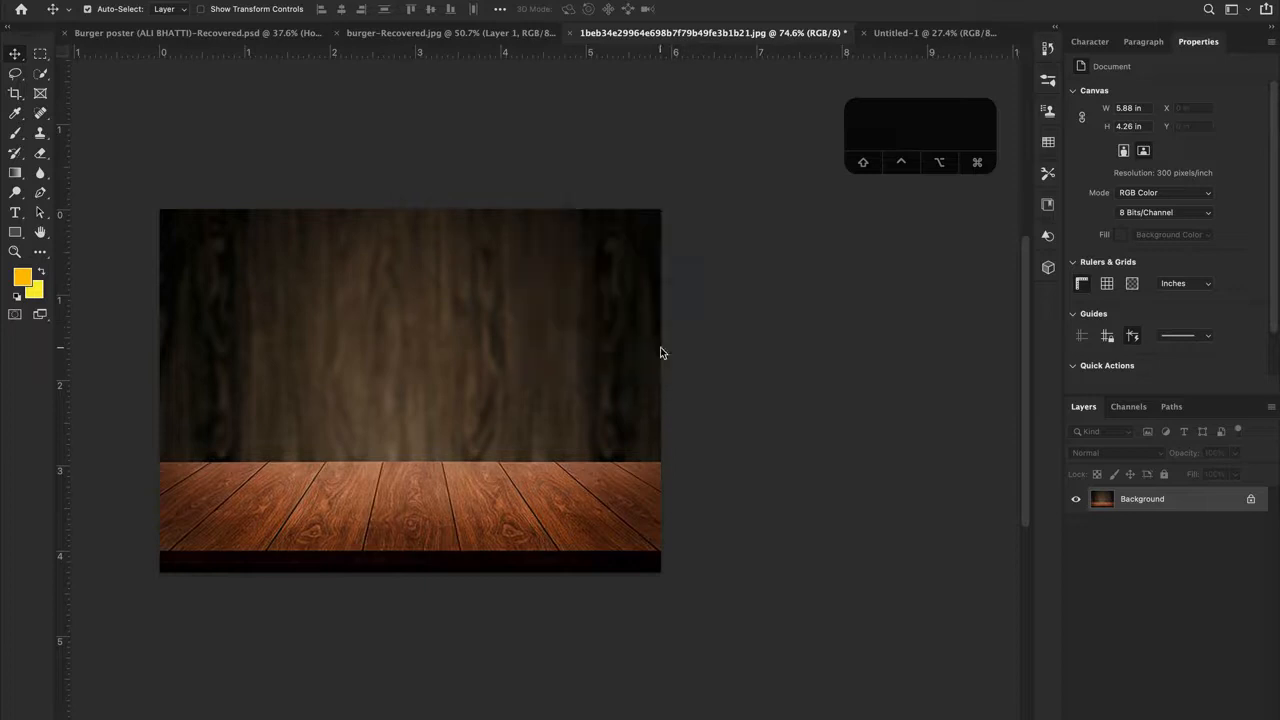
Step: Unlock the wooden table image's Background layer and bring the image into the landscape A4 document
left_click(1250, 500)
left_click_drag(371, 349, 437, 317)
left_click_drag(371, 391, 905, 37)
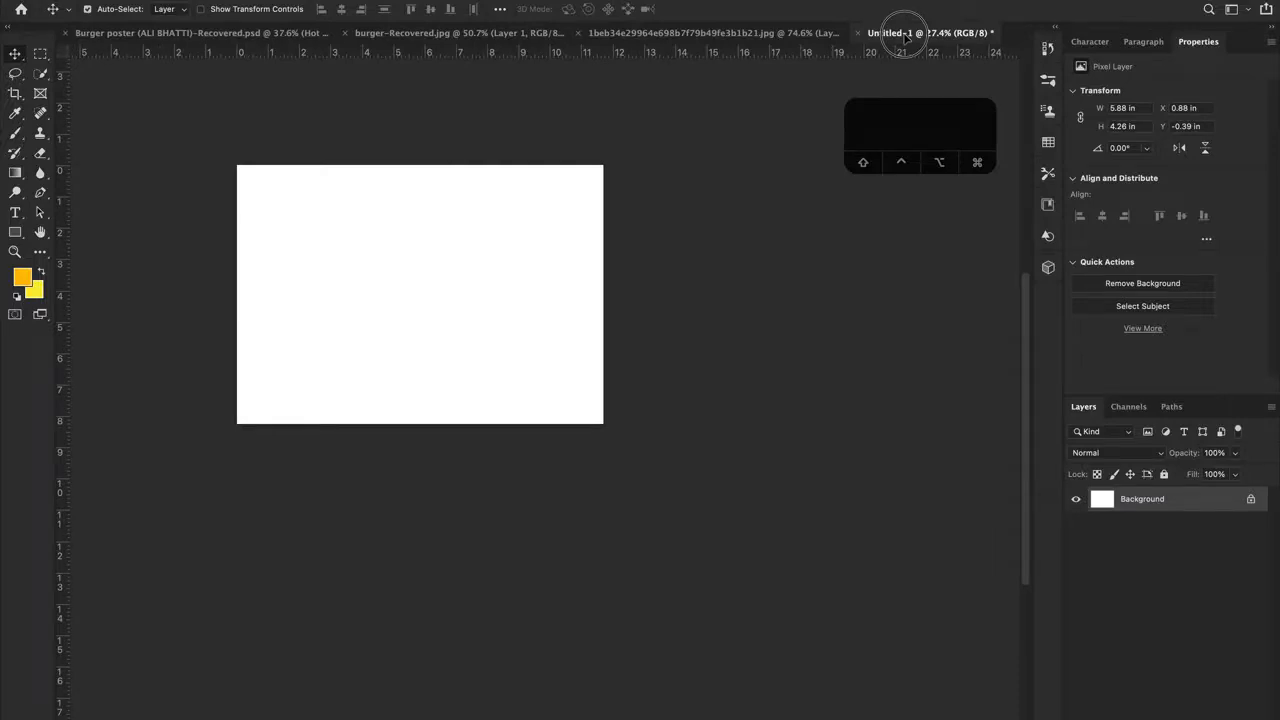
left_click_drag(905, 37, 414, 274)
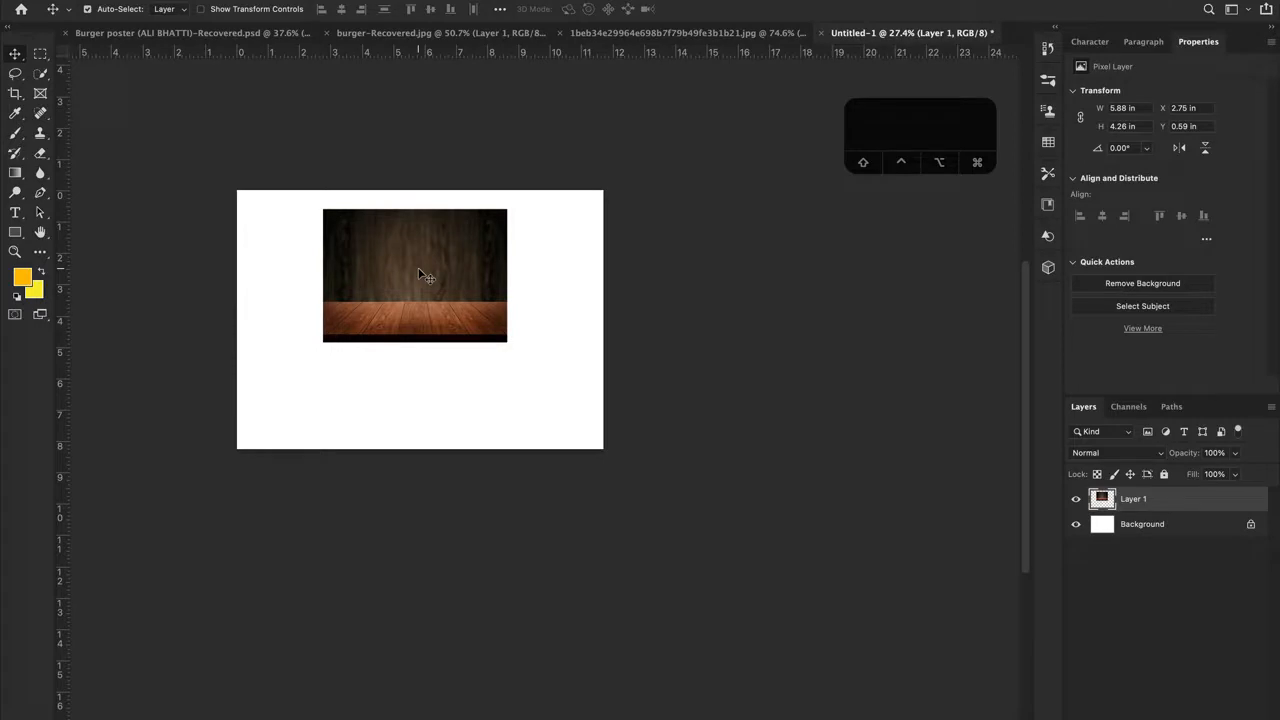
Step: Reset the foreground and background colours to black and white, and move the table image to about X 2.63 in, Y 2 in
left_click_drag(419, 270, 435, 331)
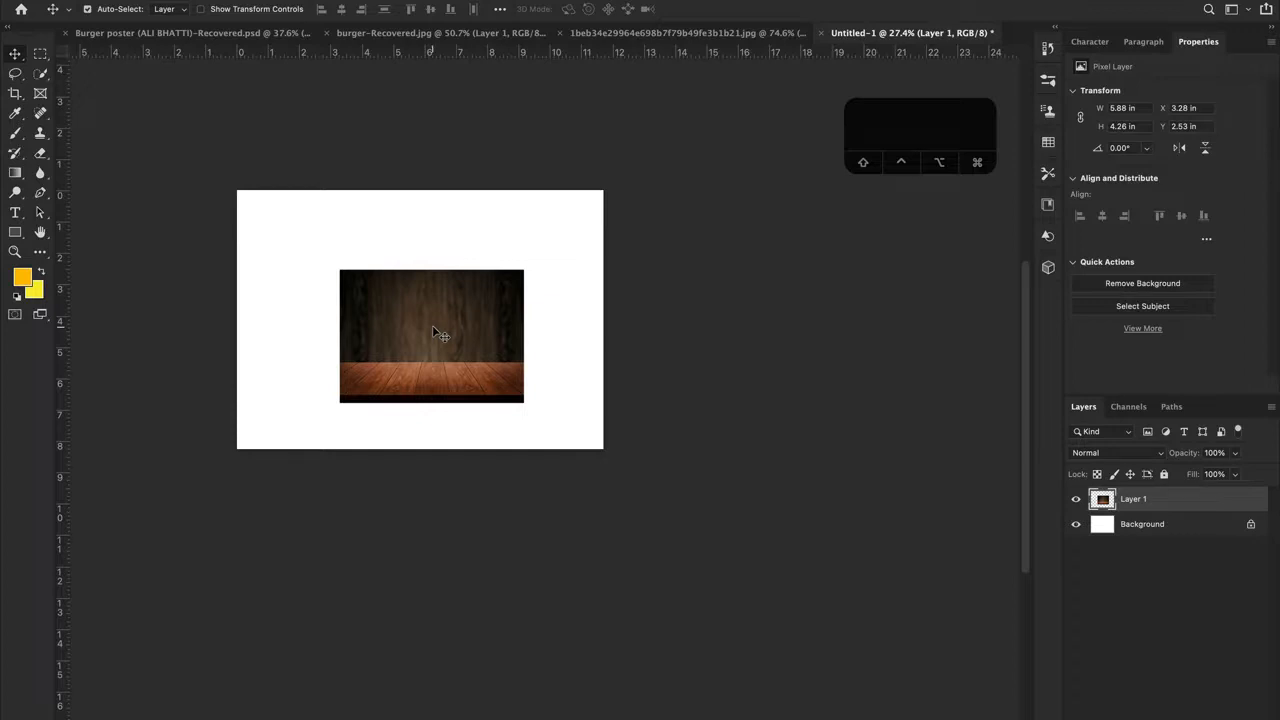
key("d")
left_click_drag(449, 330, 430, 315)
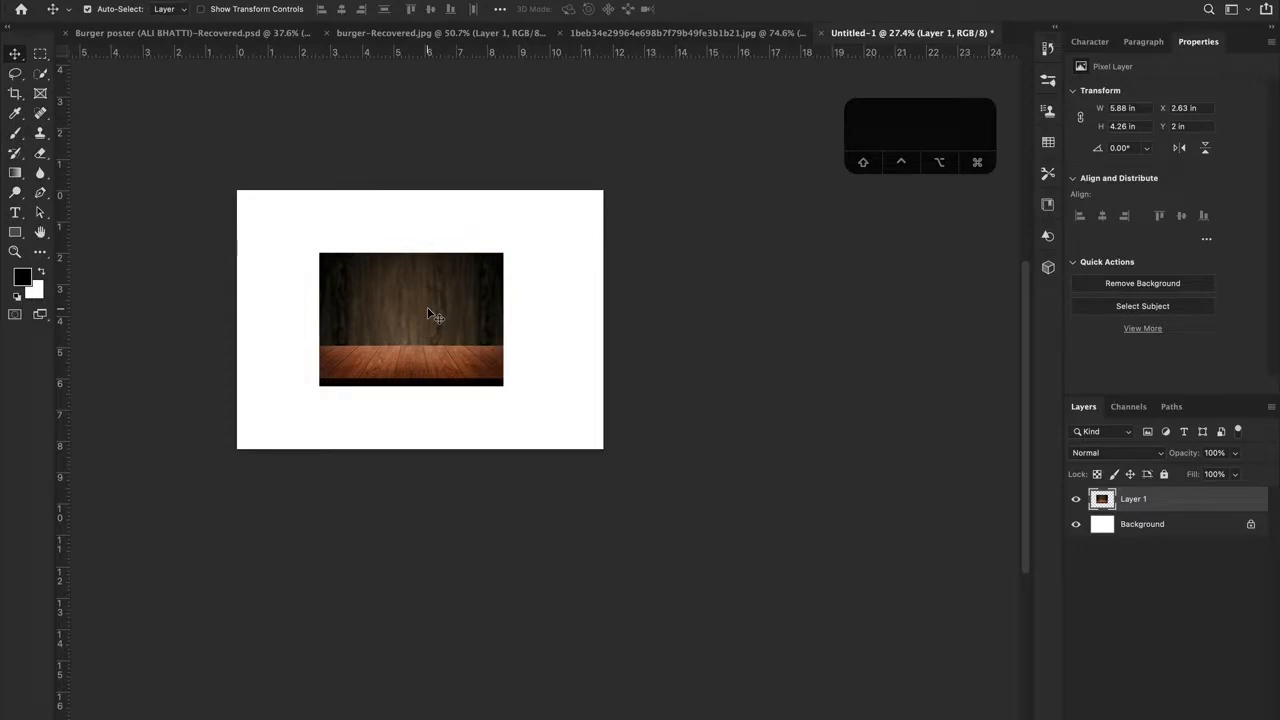
Step: Rename the wooden table image's layer as table
key("super+t")
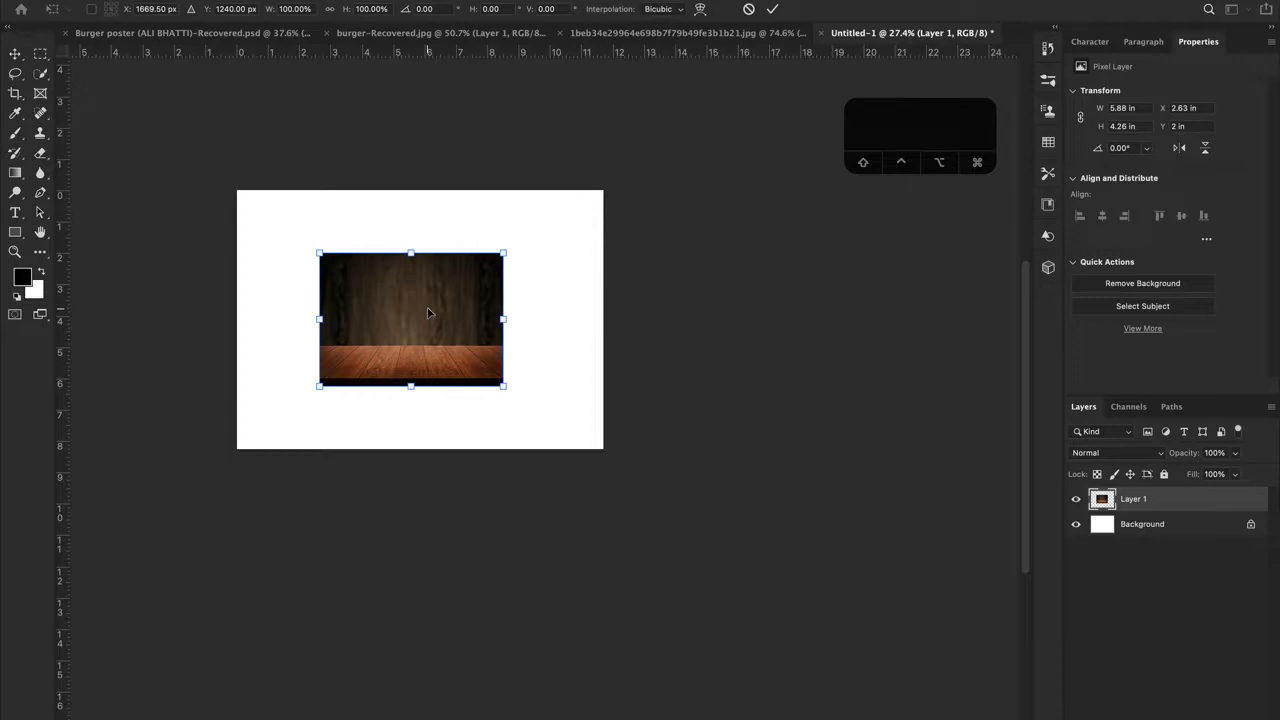
key("Return")
double_click(1140, 499)
type("table")
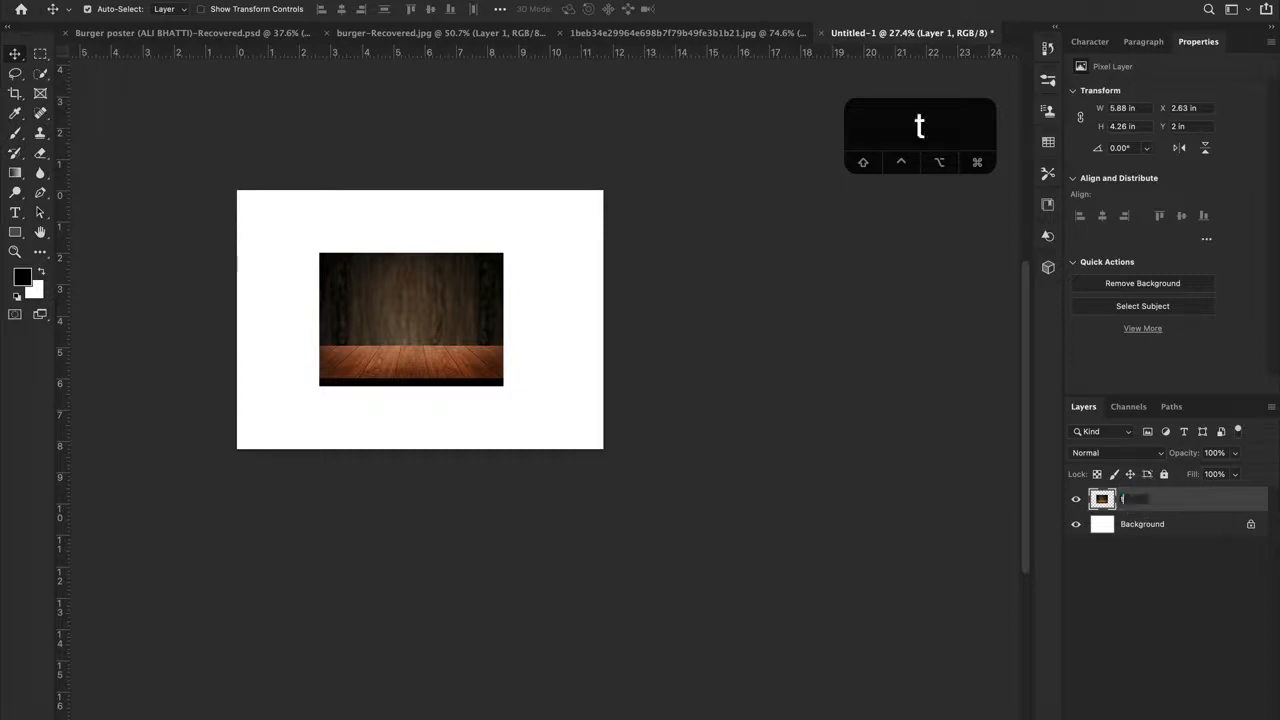
key("Return")
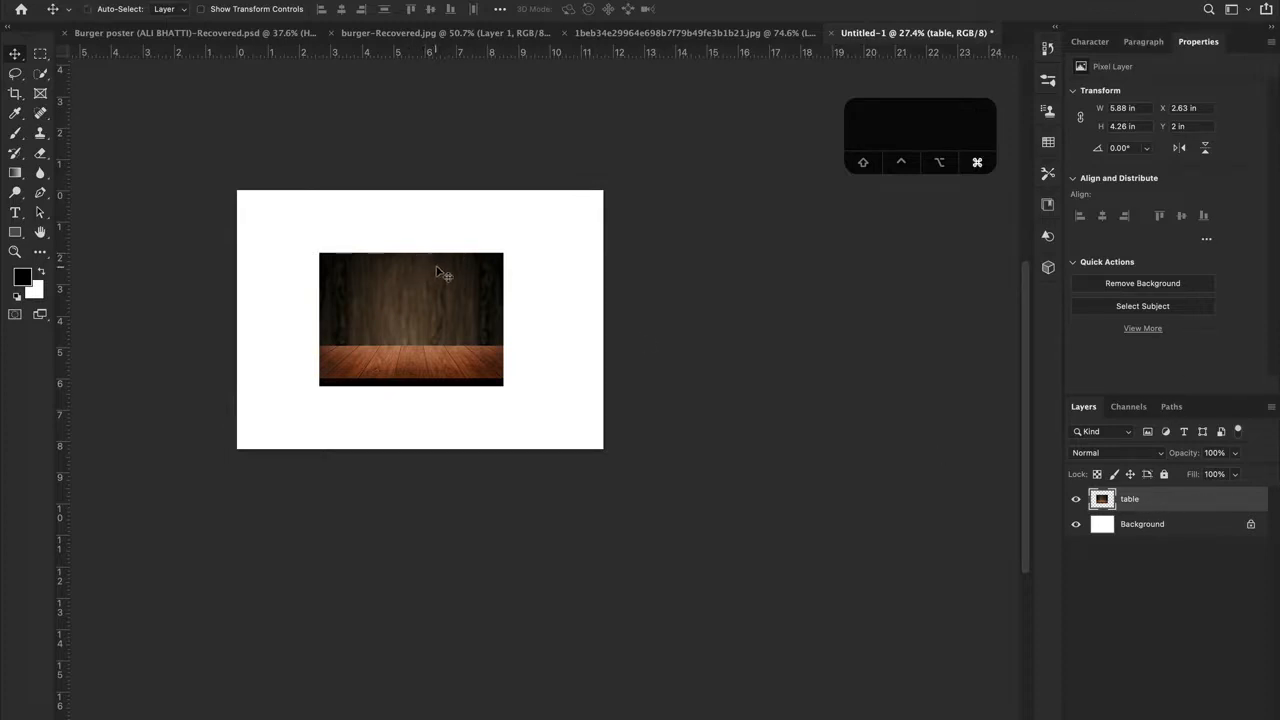
Step: Try resizing the table layer from its lower-right corner, including a scale of about 109.3%, undoing each attempt
key("super+t")
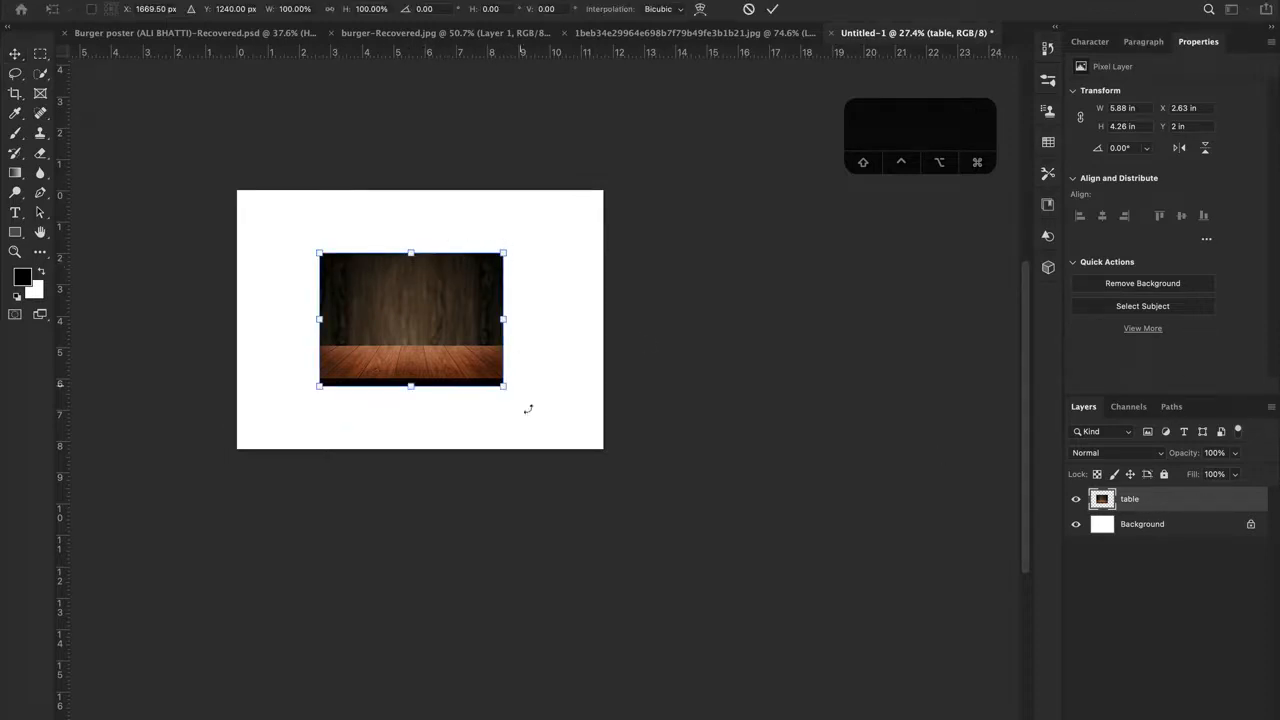
left_click_drag(504, 386, 412, 358)
key("super+z")
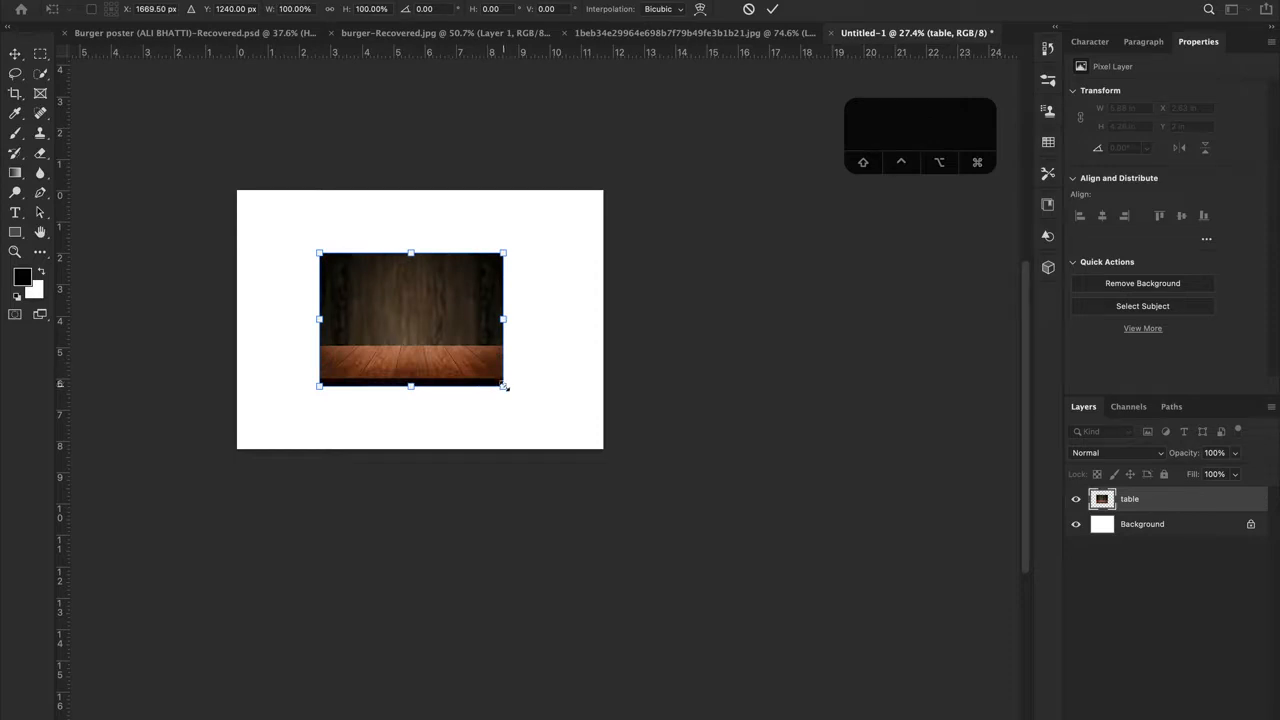
key("shift")
mouse_move(504, 386)
left_mouse_down()
mouse_move(591, 431)
mouse_move(521, 397)
left_mouse_up()
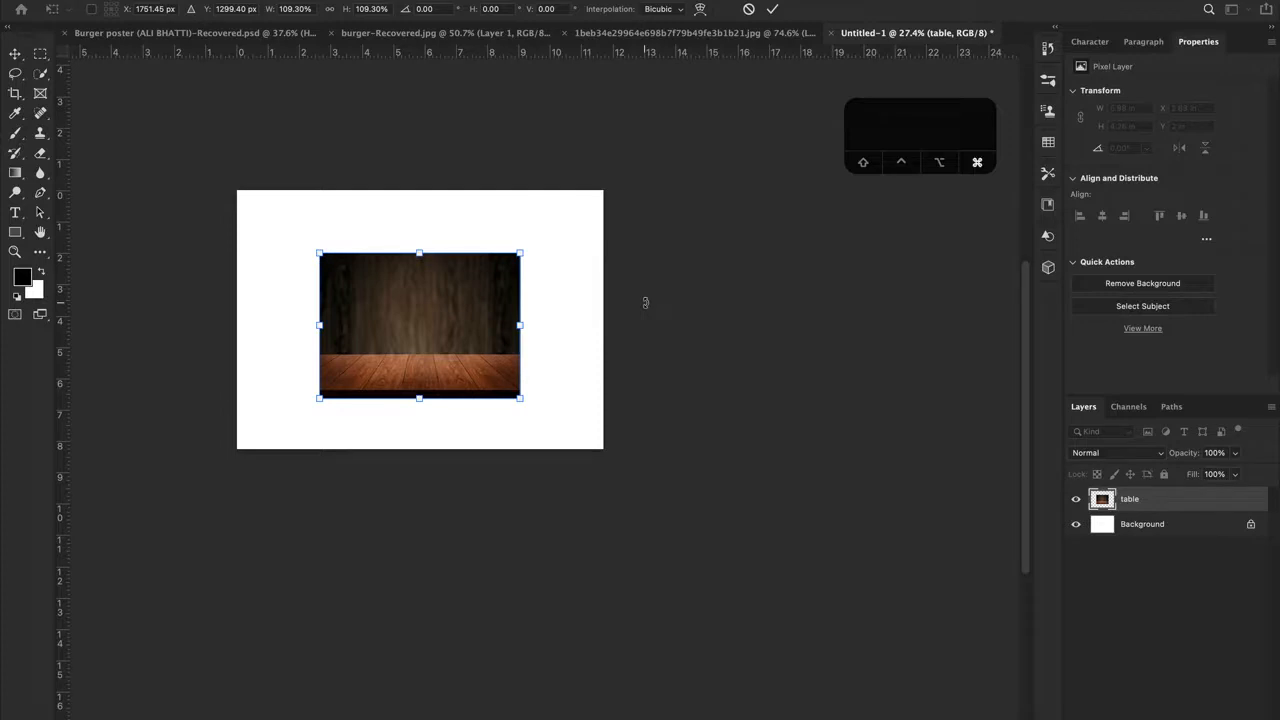
key("super+z")
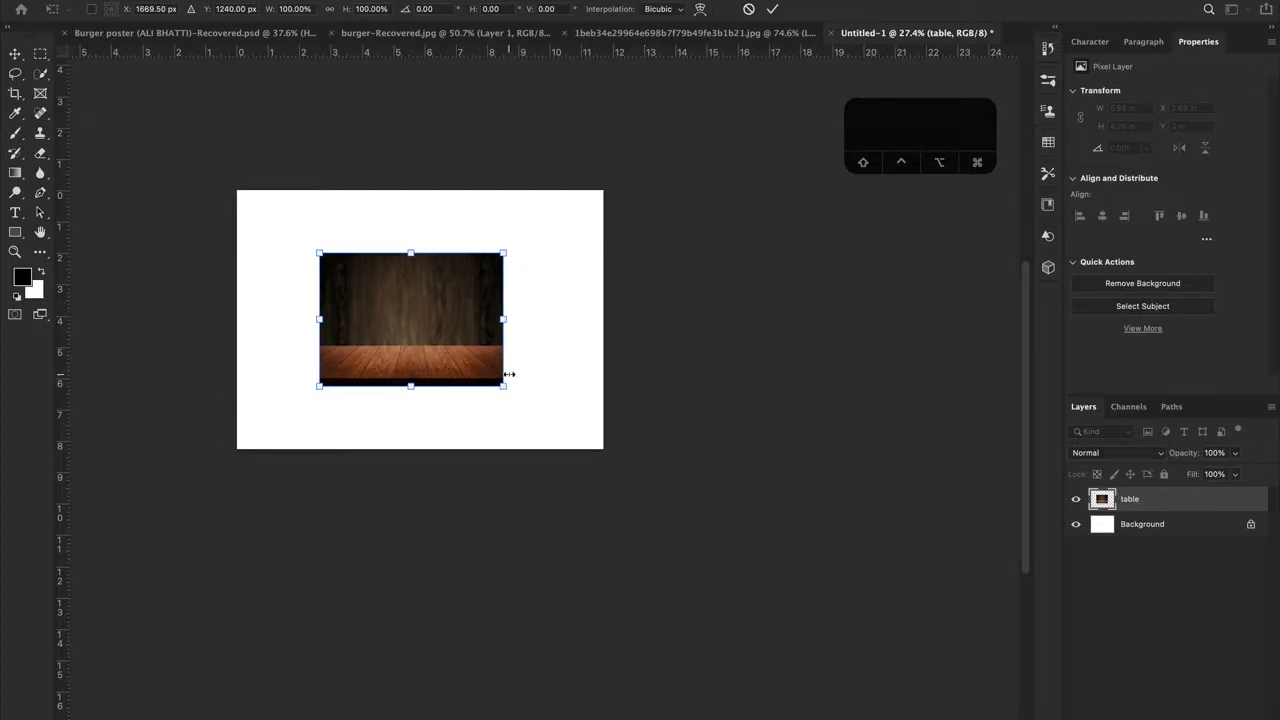
left_click_drag(505, 385, 474, 376)
key("super+z")
Step: Scale the table layer proportionally to about 212.9% and shift it to X 1754.50 px to cover the whole A4 canvas
key("shift")
left_click_drag(508, 386, 607, 460)
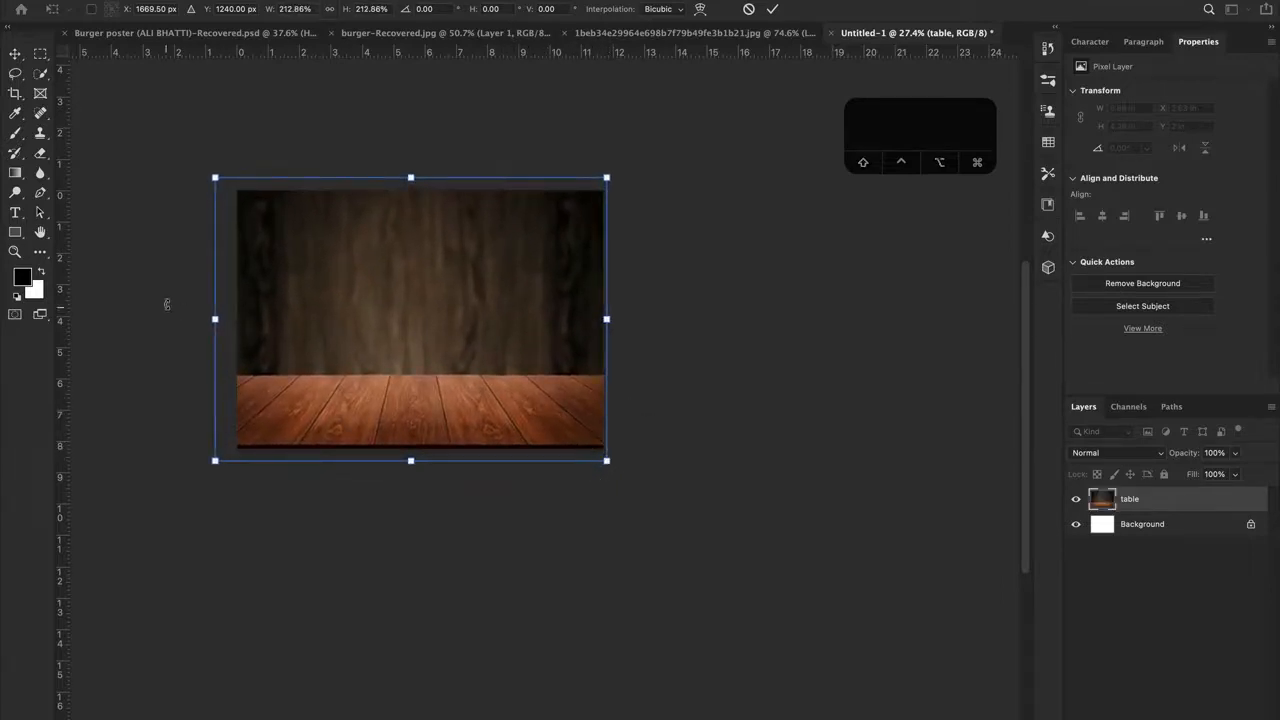
left_click_drag(439, 305, 444, 306)
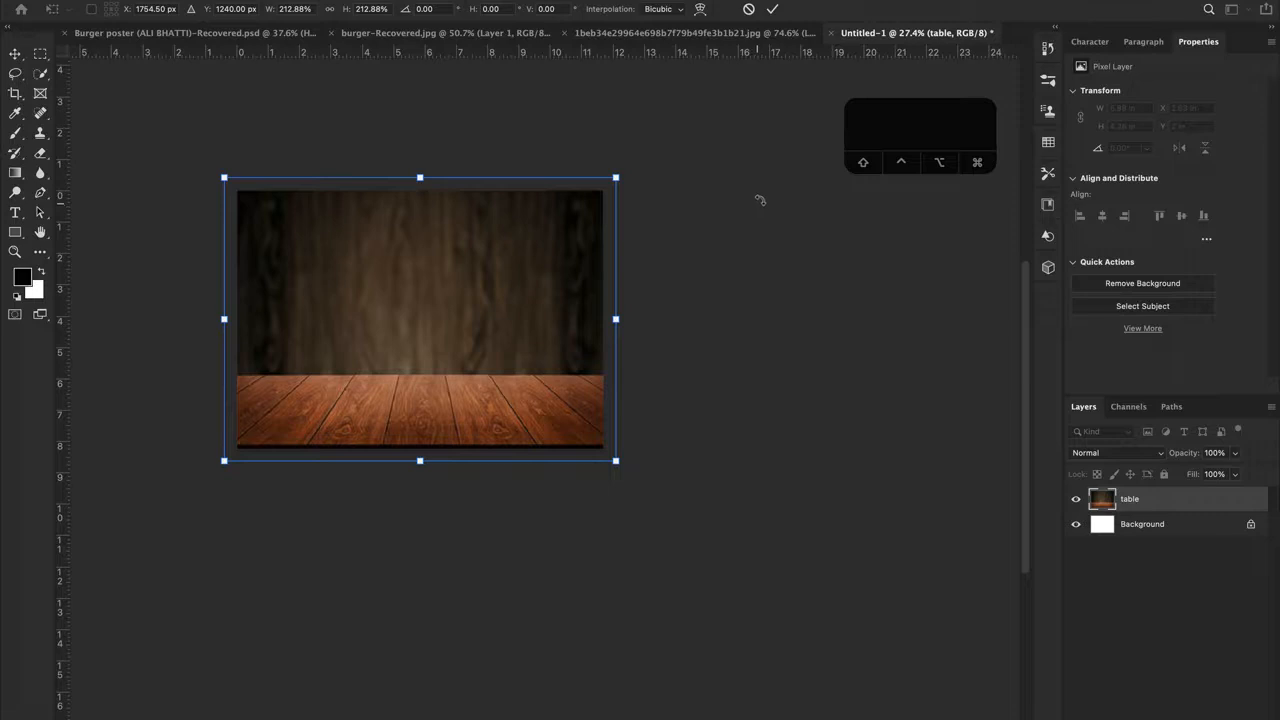
key("Return")
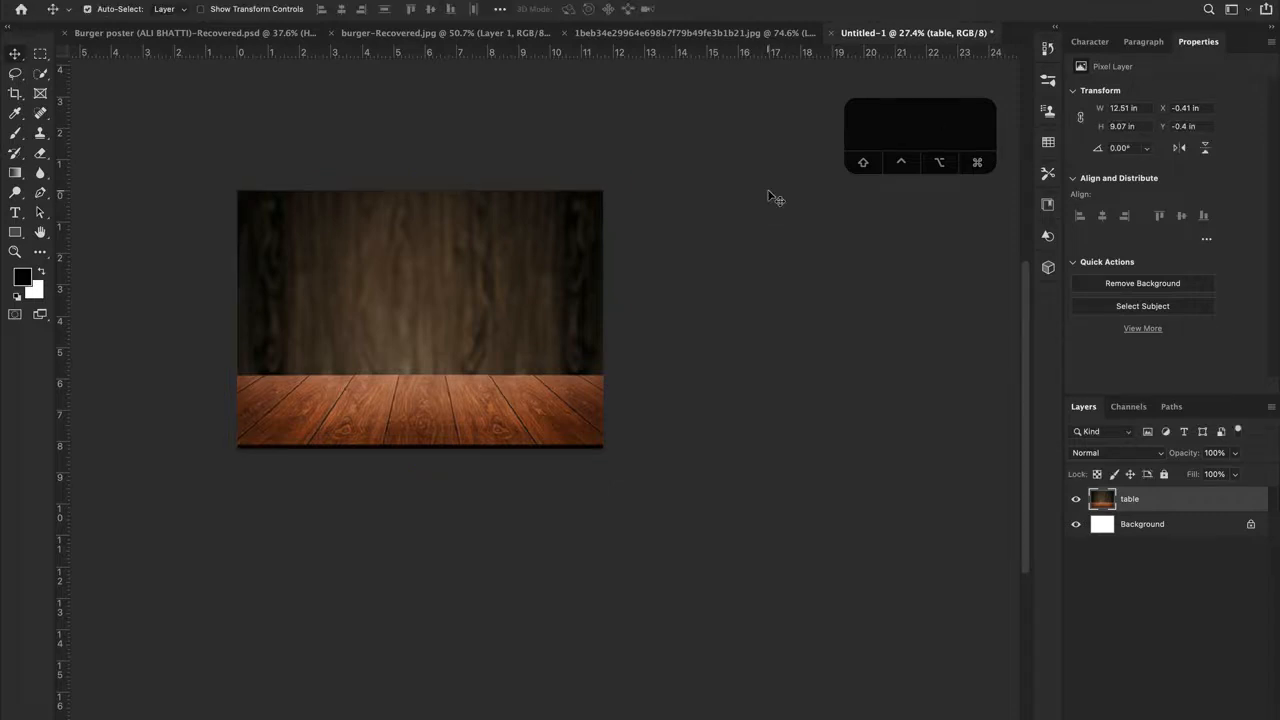
key("super+t")
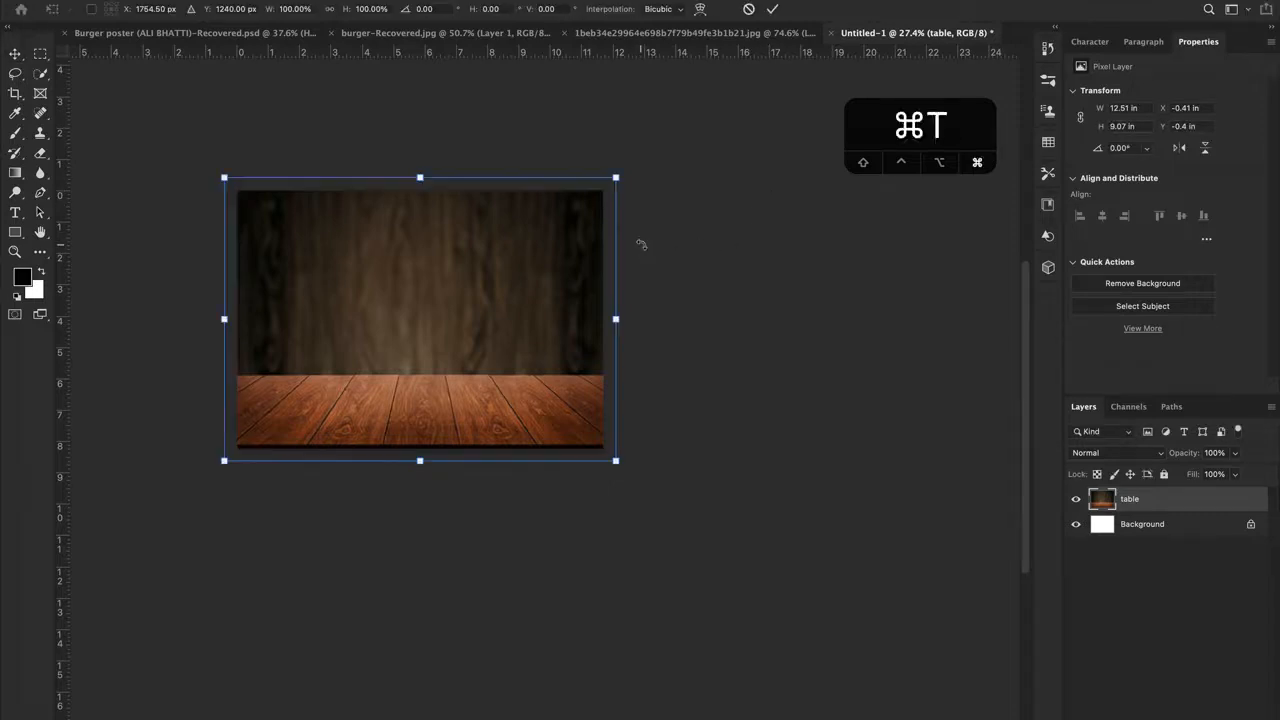
left_click(772, 10)
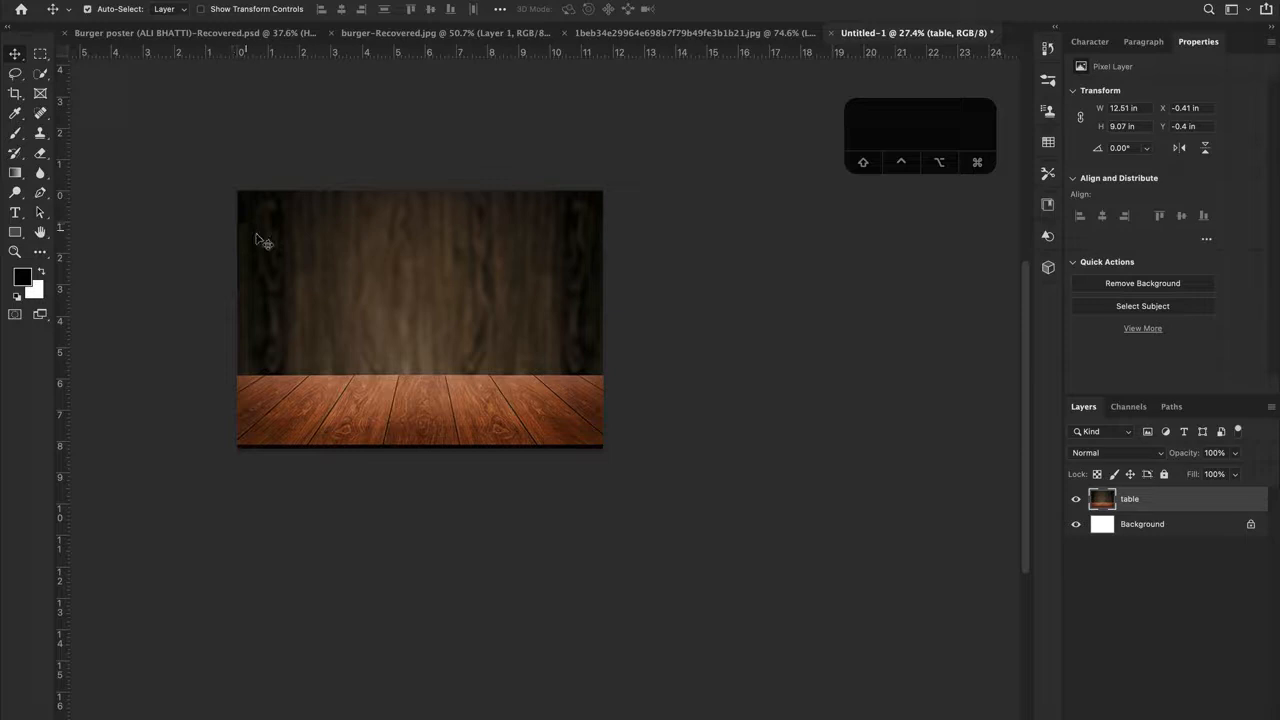
key("ctrl+t")
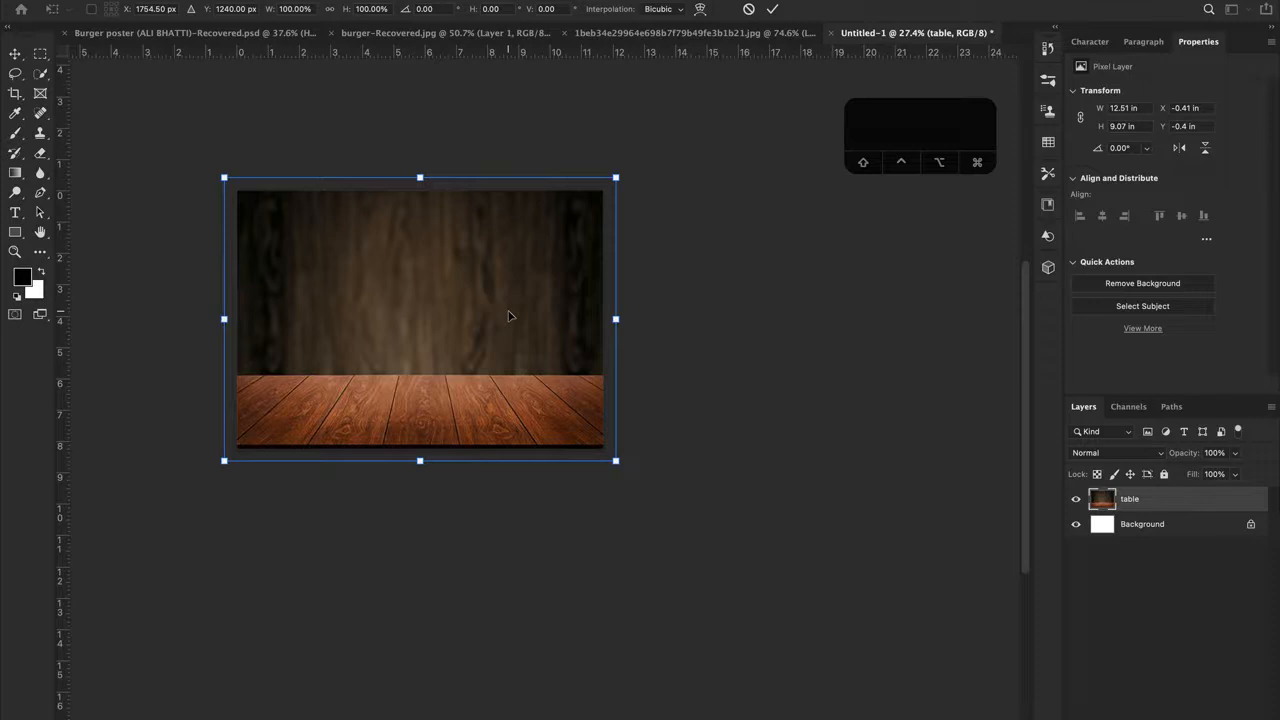
key("Return")
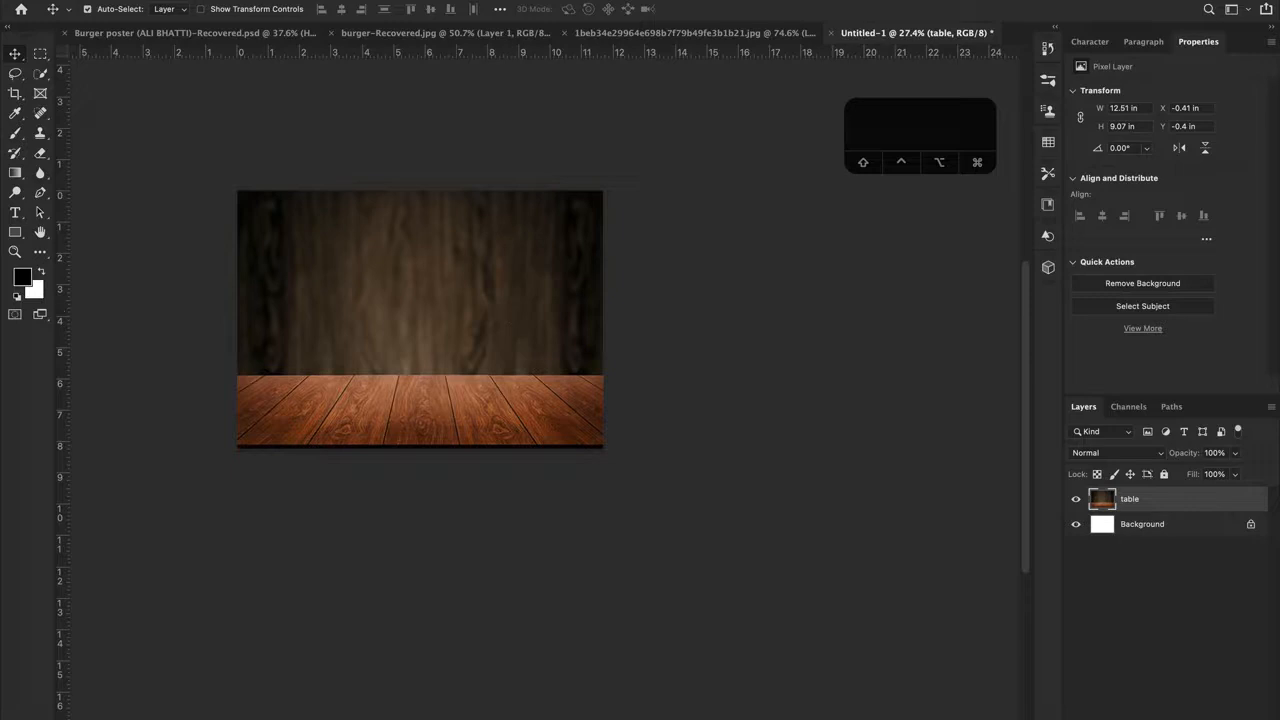
Step: Close the original wooden table JPEG without saving its changes
left_click(668, 35)
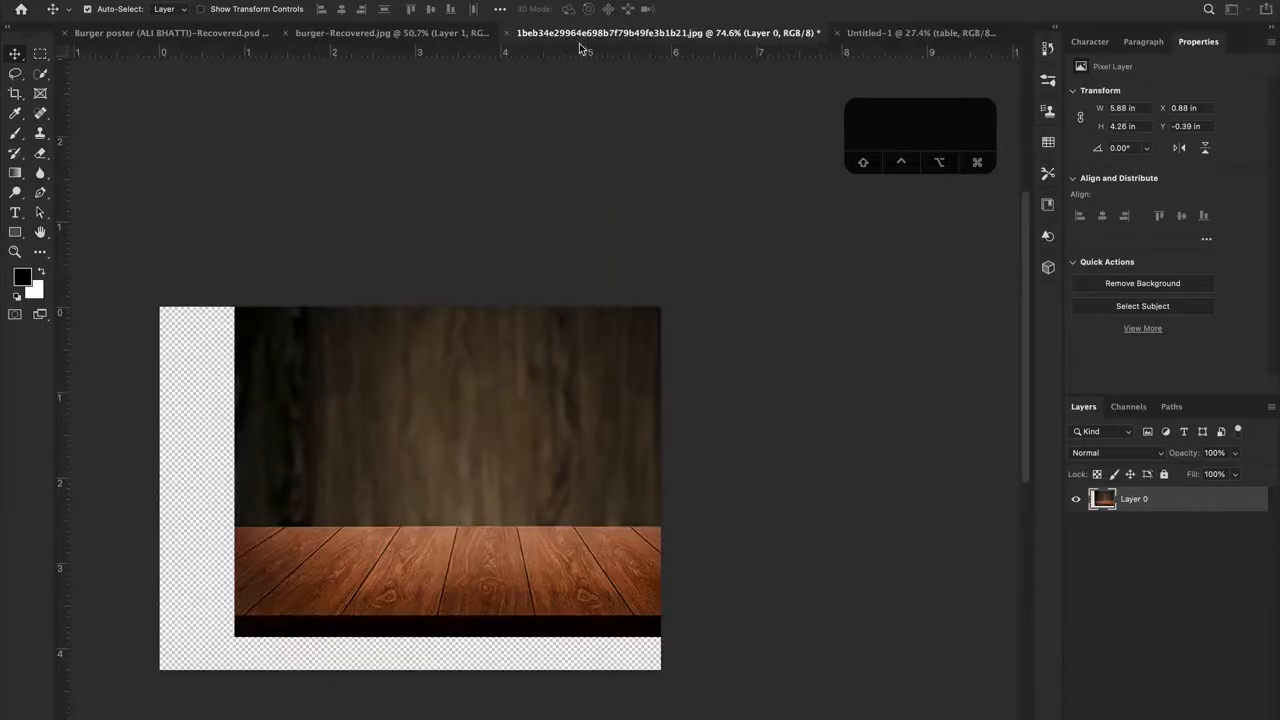
left_click(505, 33)
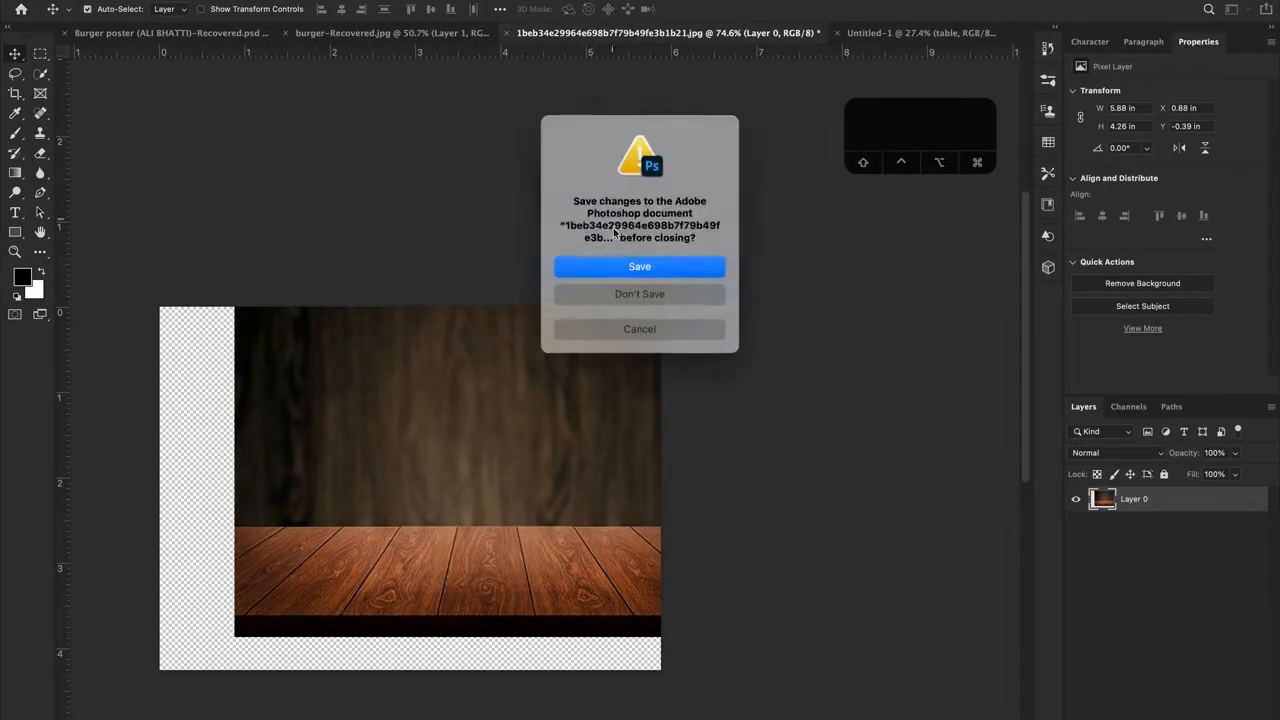
left_click(598, 294)
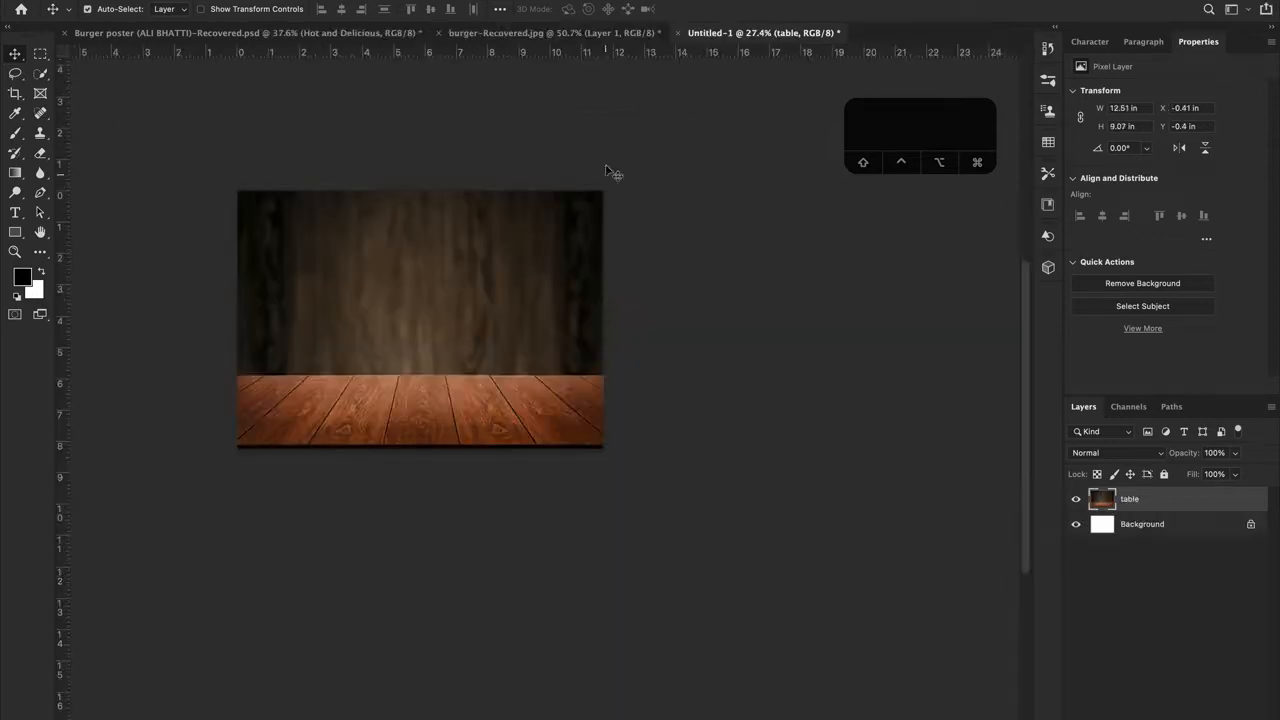
Step: Bring the cut-out burger from its own document onto the table scene, and remove that copy again
left_click(501, 36)
left_click_drag(561, 378, 656, 345)
left_click(715, 38)
left_click(535, 35)
left_click_drag(536, 340, 410, 320)
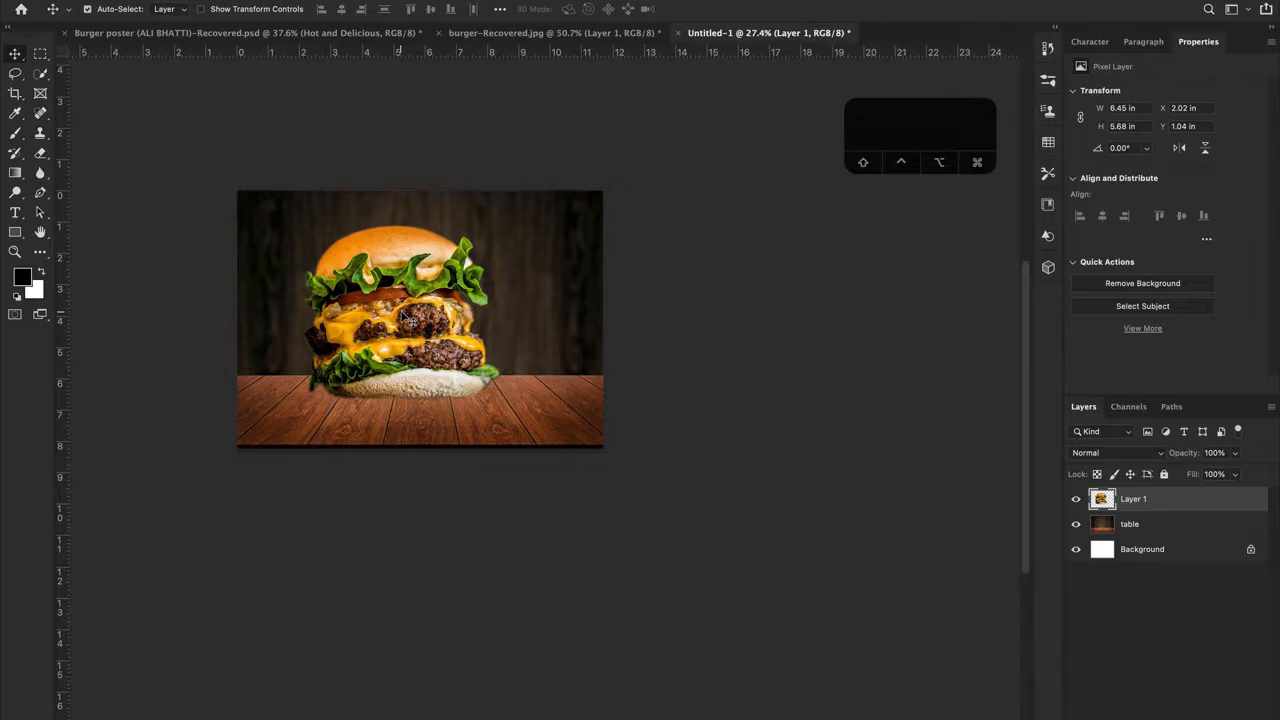
key("BackSpace")
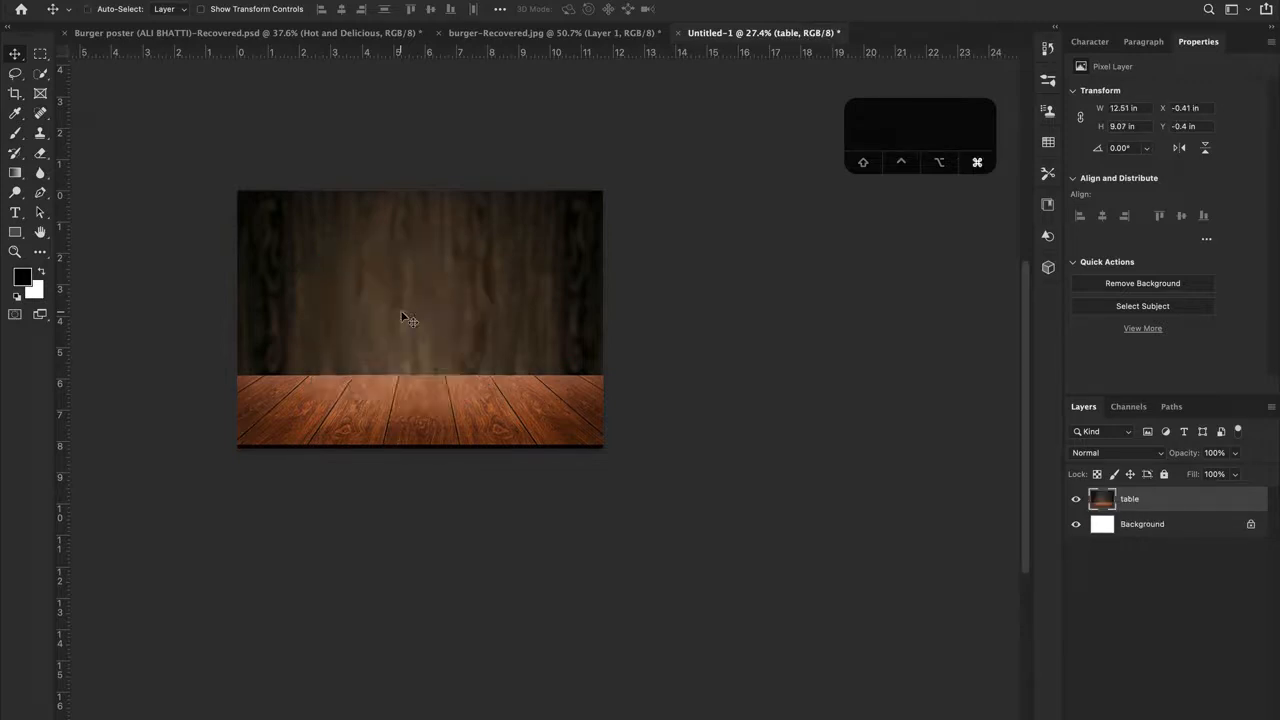
Step: Copy the cut-out burger layer, paste it into the A4 document, and move it up to about Y 0.93 in
left_click(548, 32)
left_click_drag(558, 307, 571, 360)
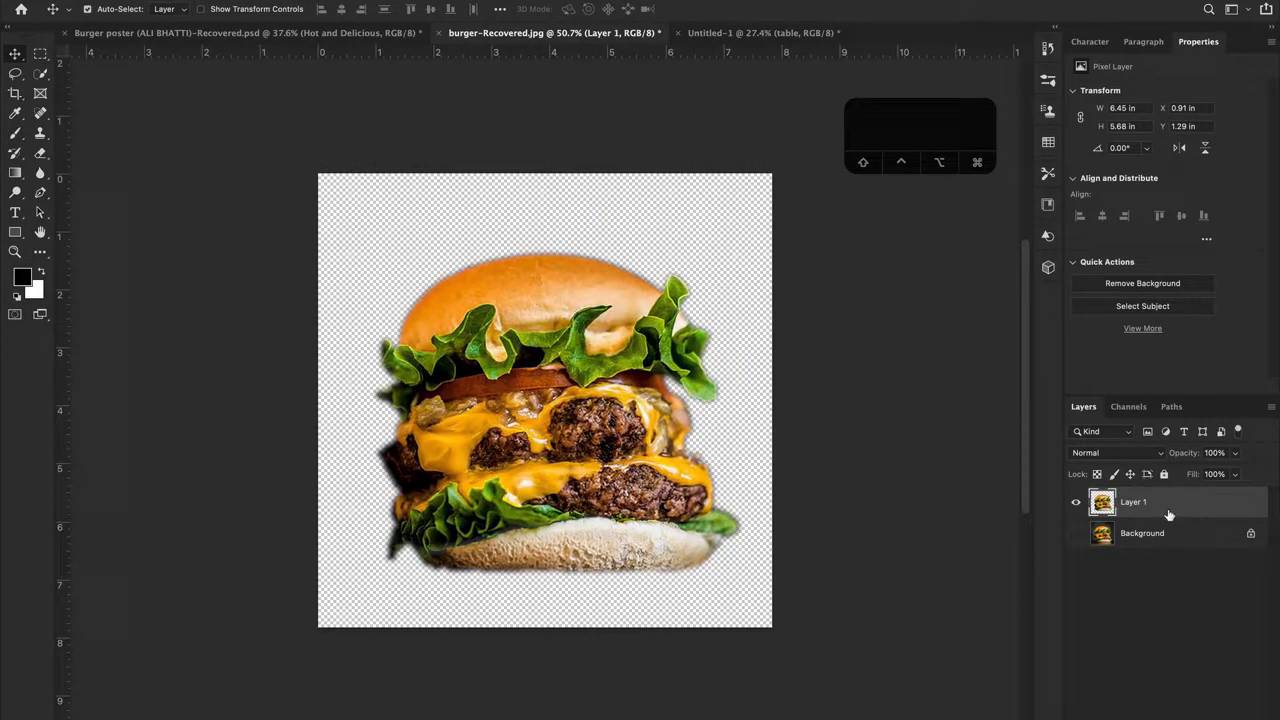
key("super+c")
left_click(744, 33)
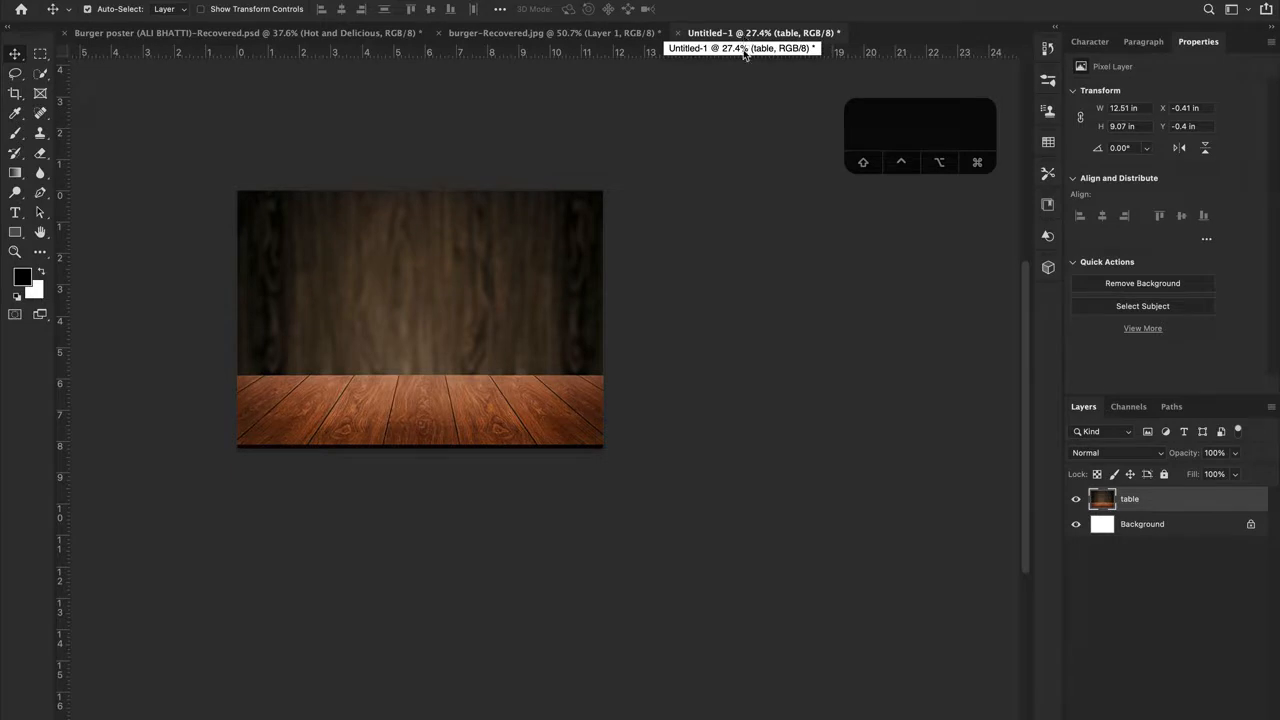
key("super+v")
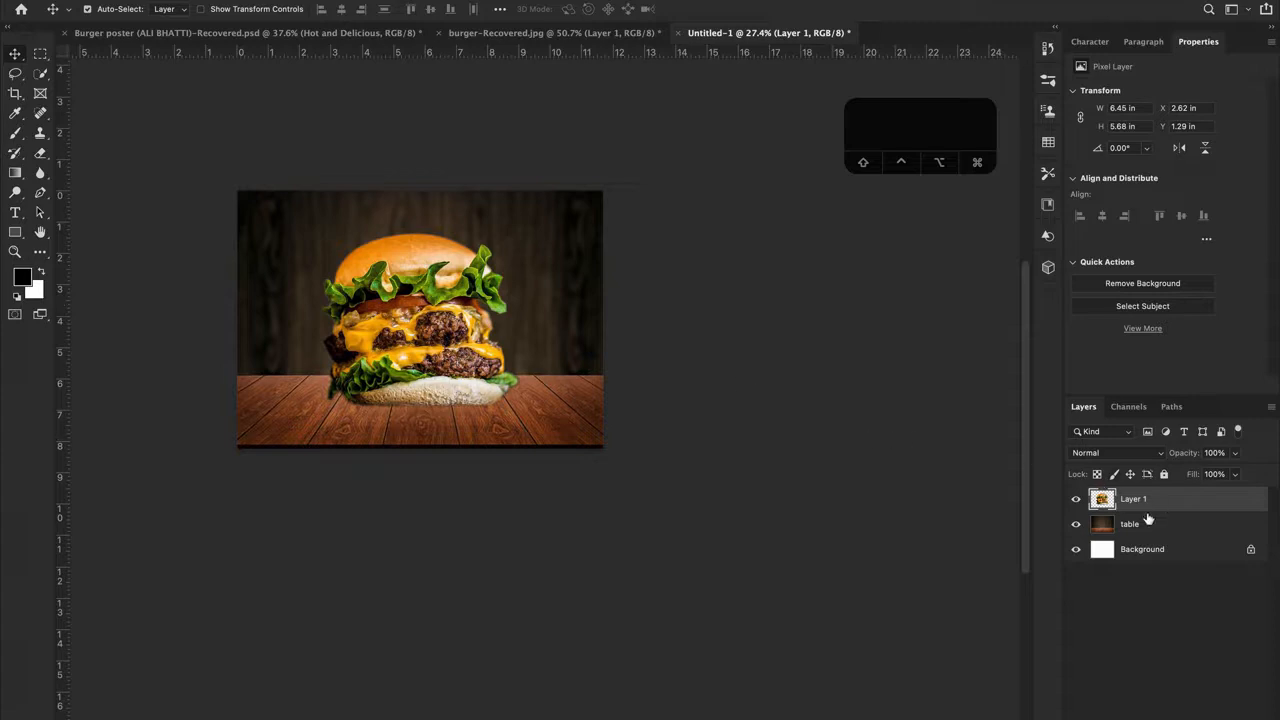
left_click_drag(452, 335, 448, 306)
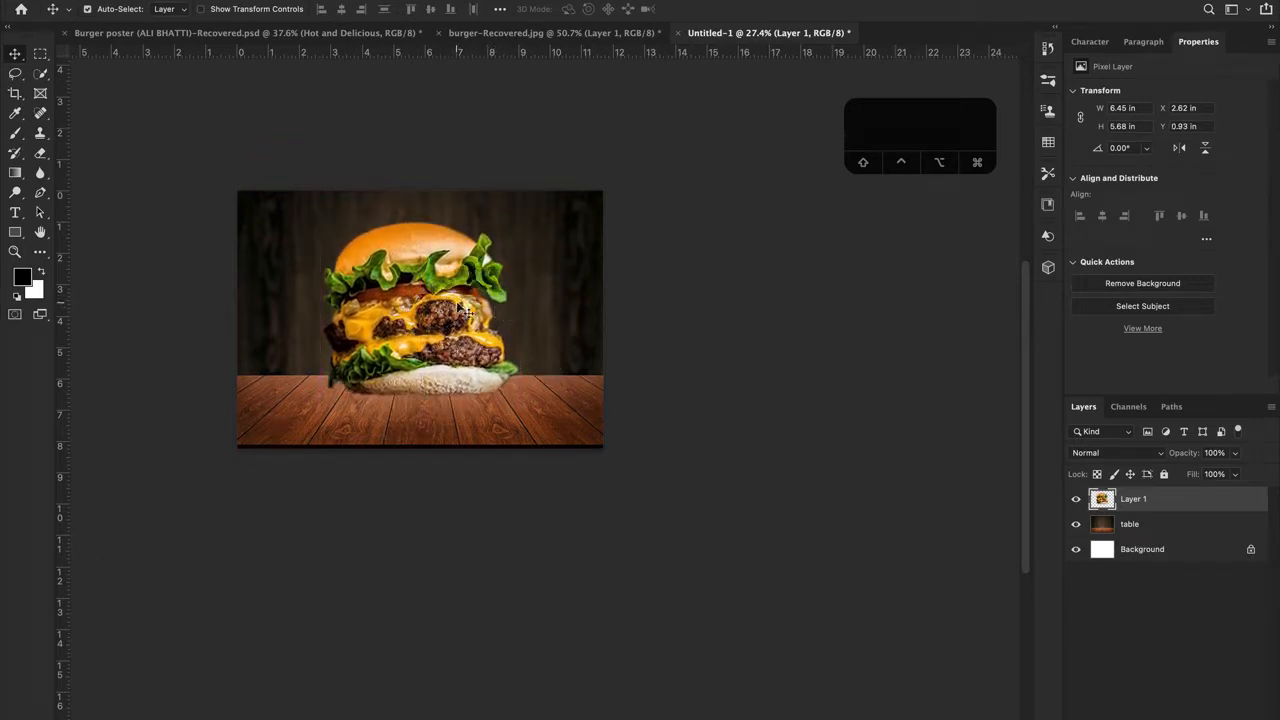
Step: Delete the table layer and move the burger to about X 2.87 in, Y 0.84 in on the white canvas
left_click(1117, 525)
key("BackSpace")
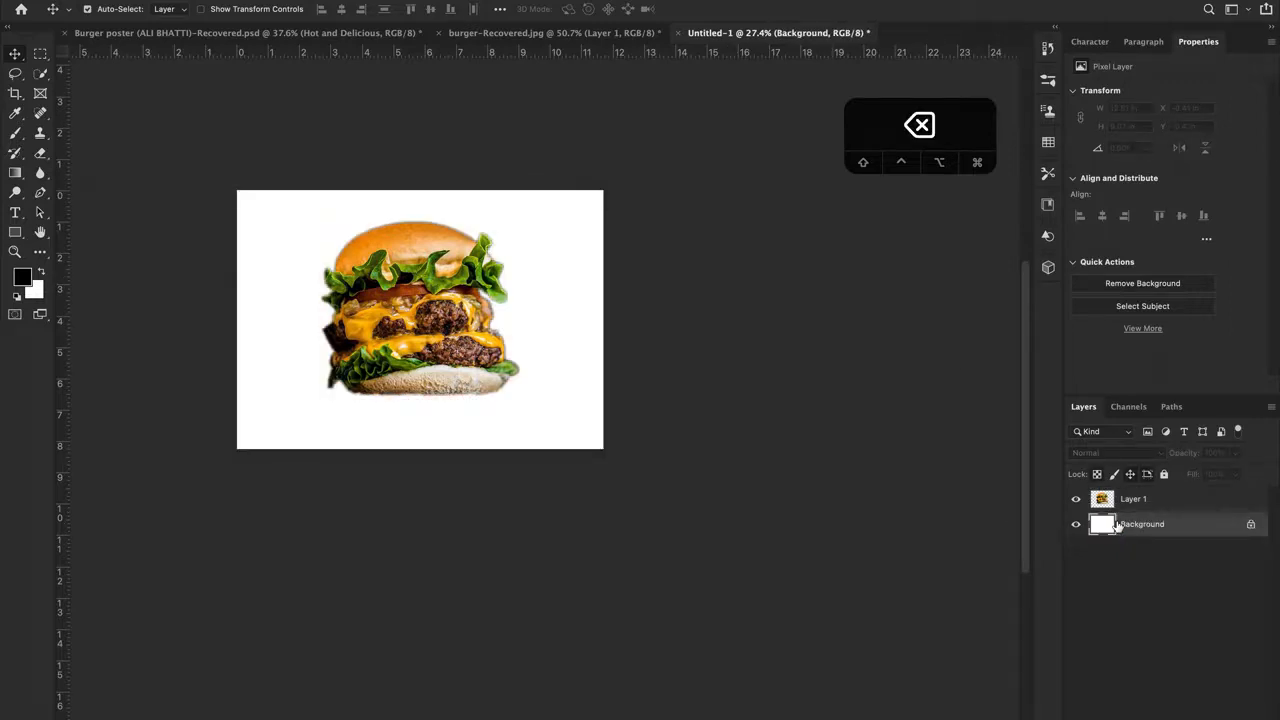
left_click(440, 316)
mouse_move(440, 316)
left_mouse_down()
mouse_move(456, 300)
mouse_move(411, 322)
mouse_move(452, 306)
left_mouse_up()
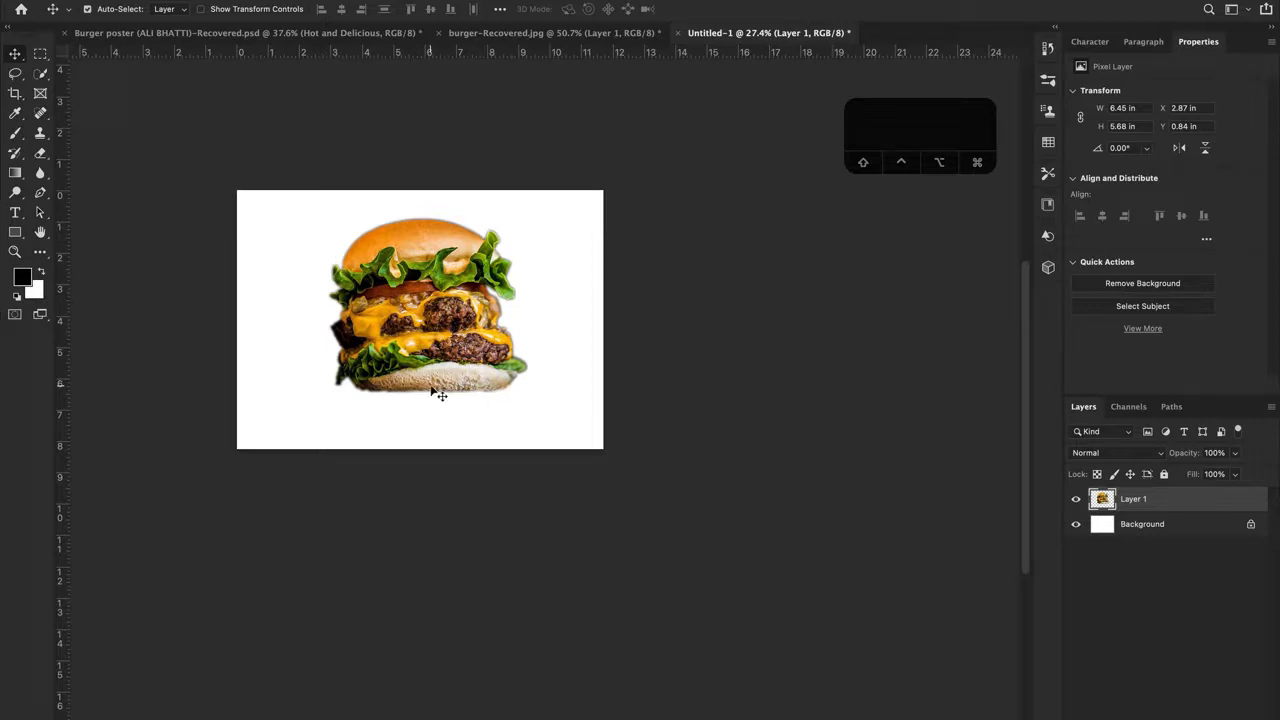
Step: Open the wooden table image 1beb34e29964e698b7f79b49fe3b1b21.jpg again from the Desktop
left_click(125, 2)
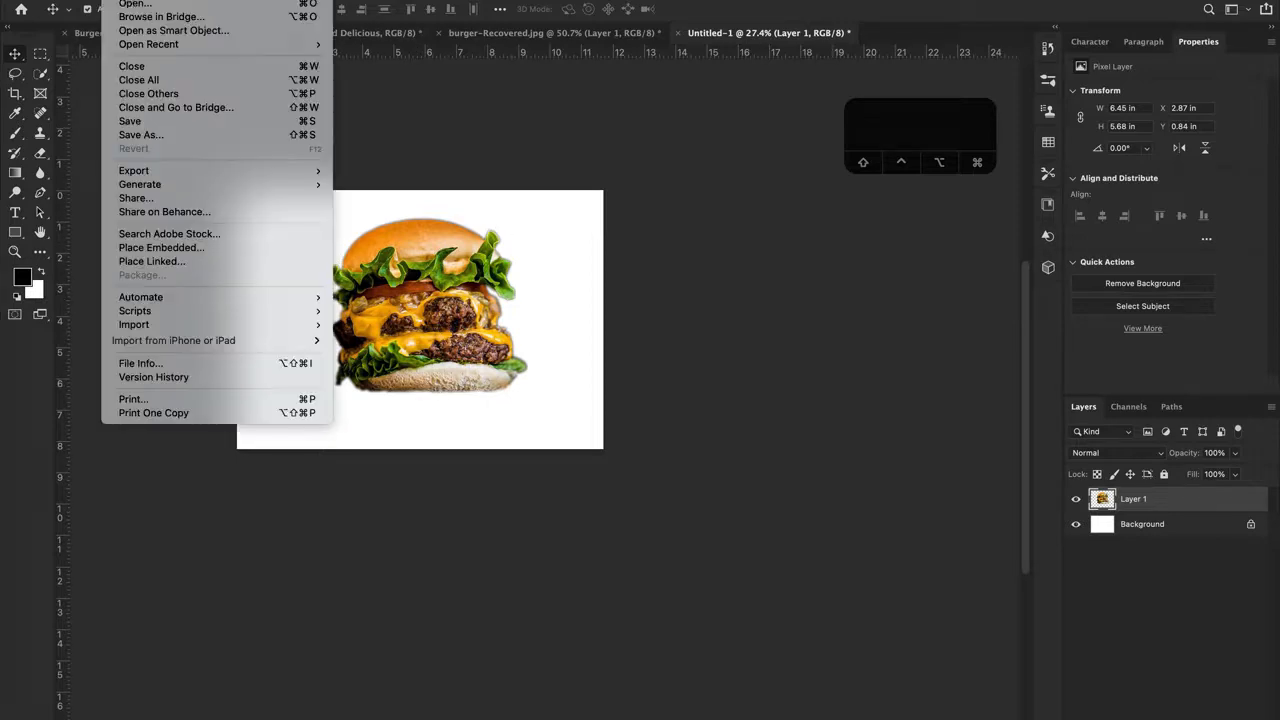
left_click(125, 5)
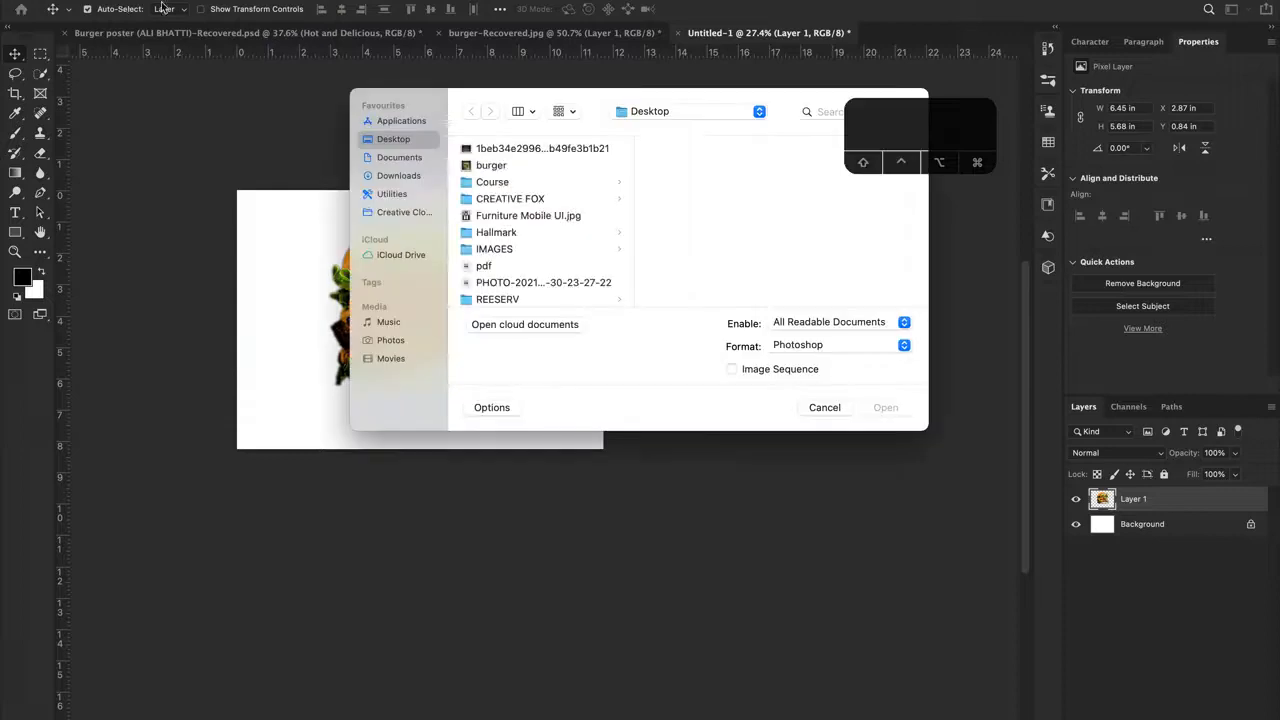
left_click(585, 150)
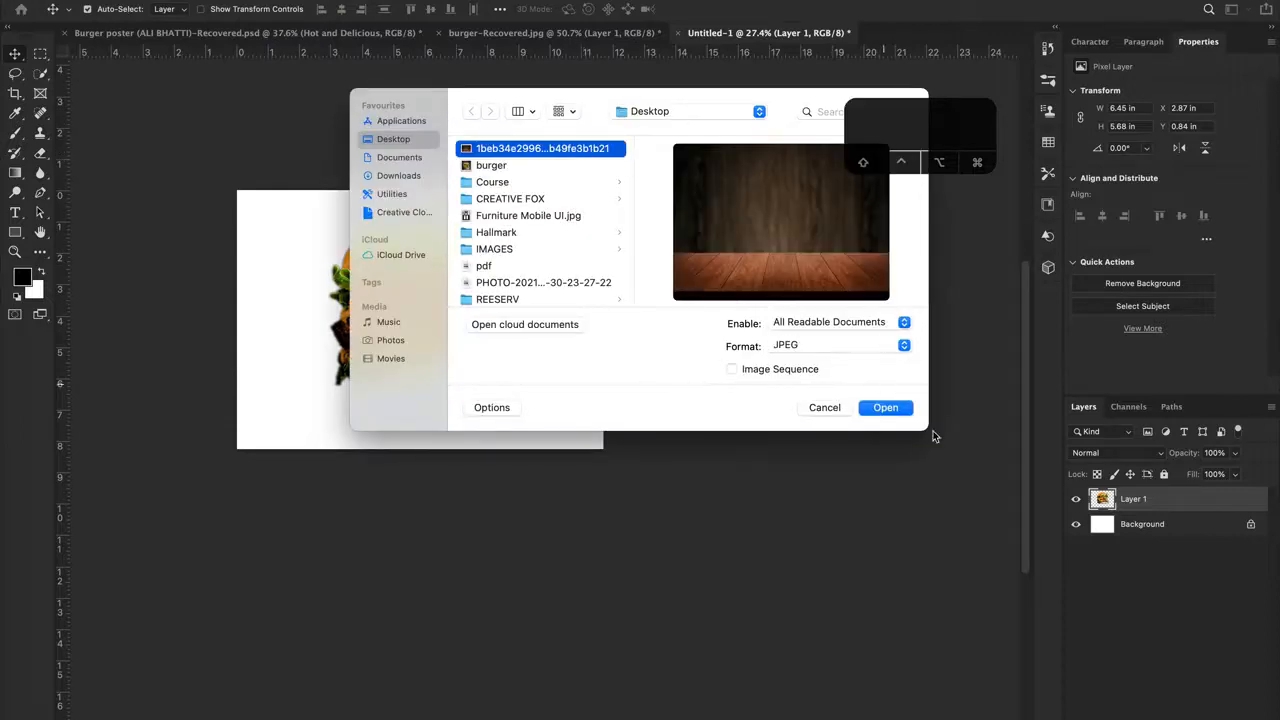
left_click(887, 408)
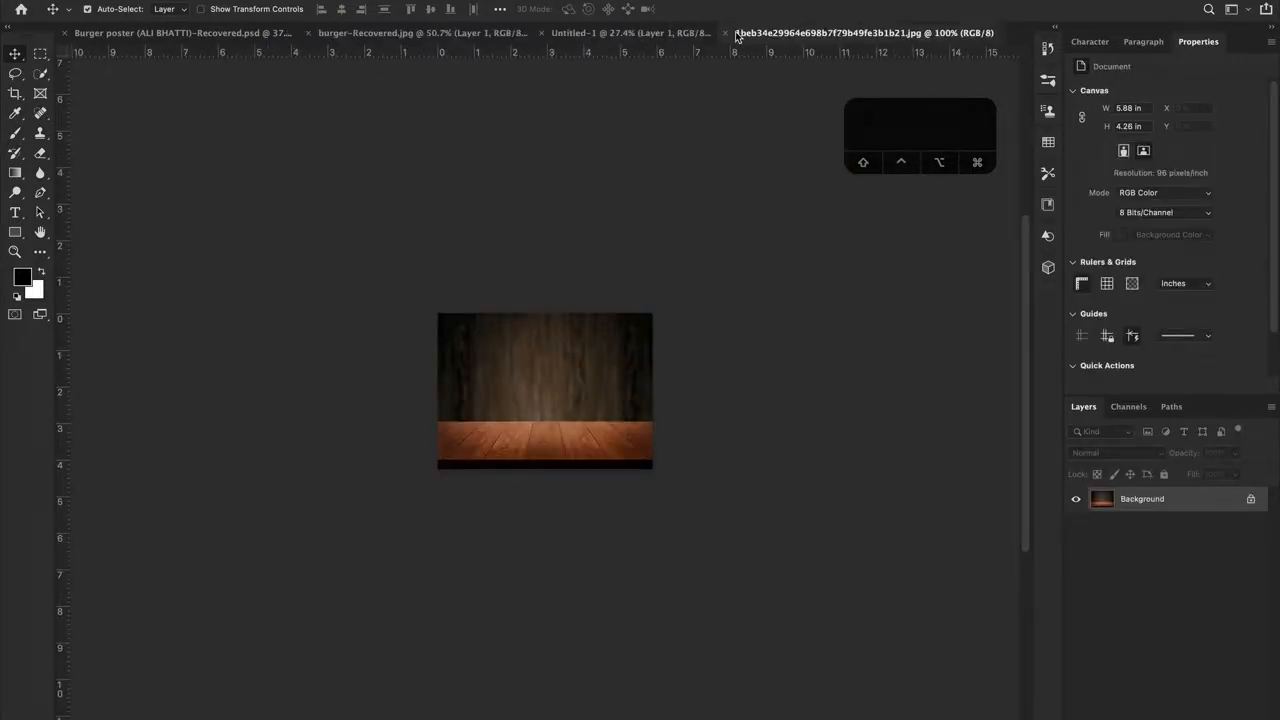
Step: Close the separate table image document and place 1beb34e29964e698b7f79b49fe3b1b21.jpg from the Desktop as an embedded layer in the A4 document
left_click(728, 34)
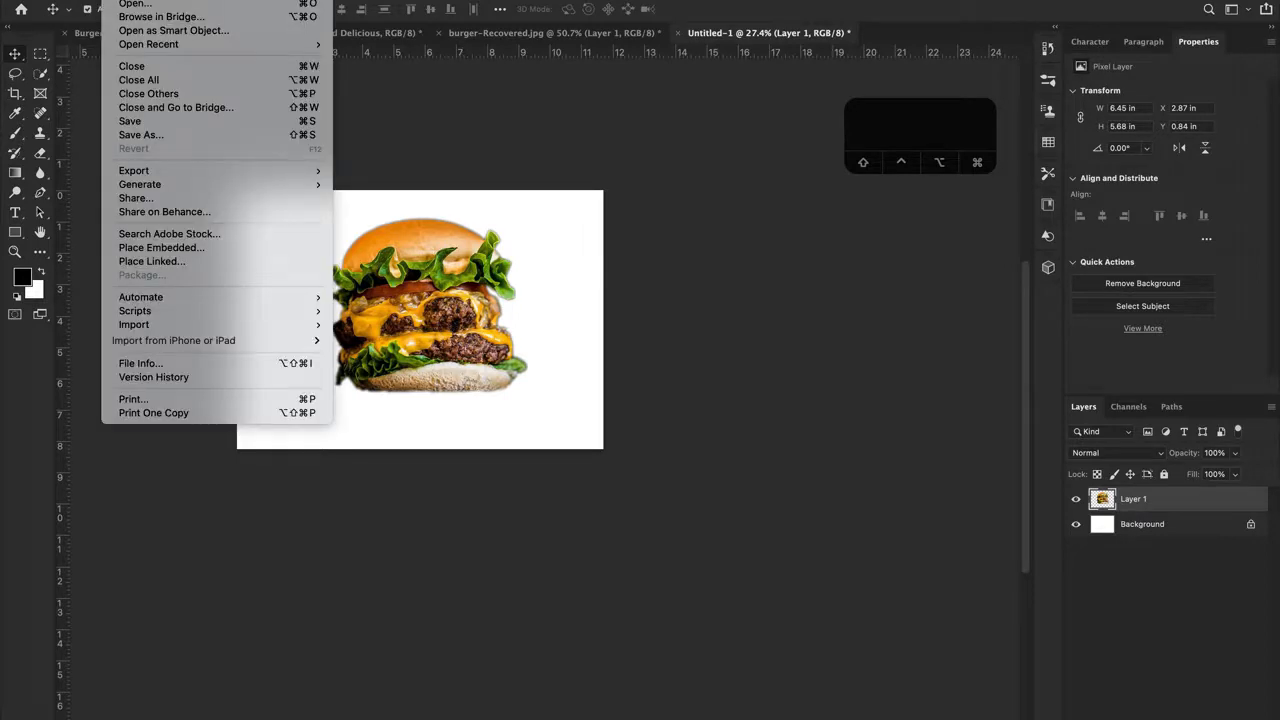
left_click(172, 248)
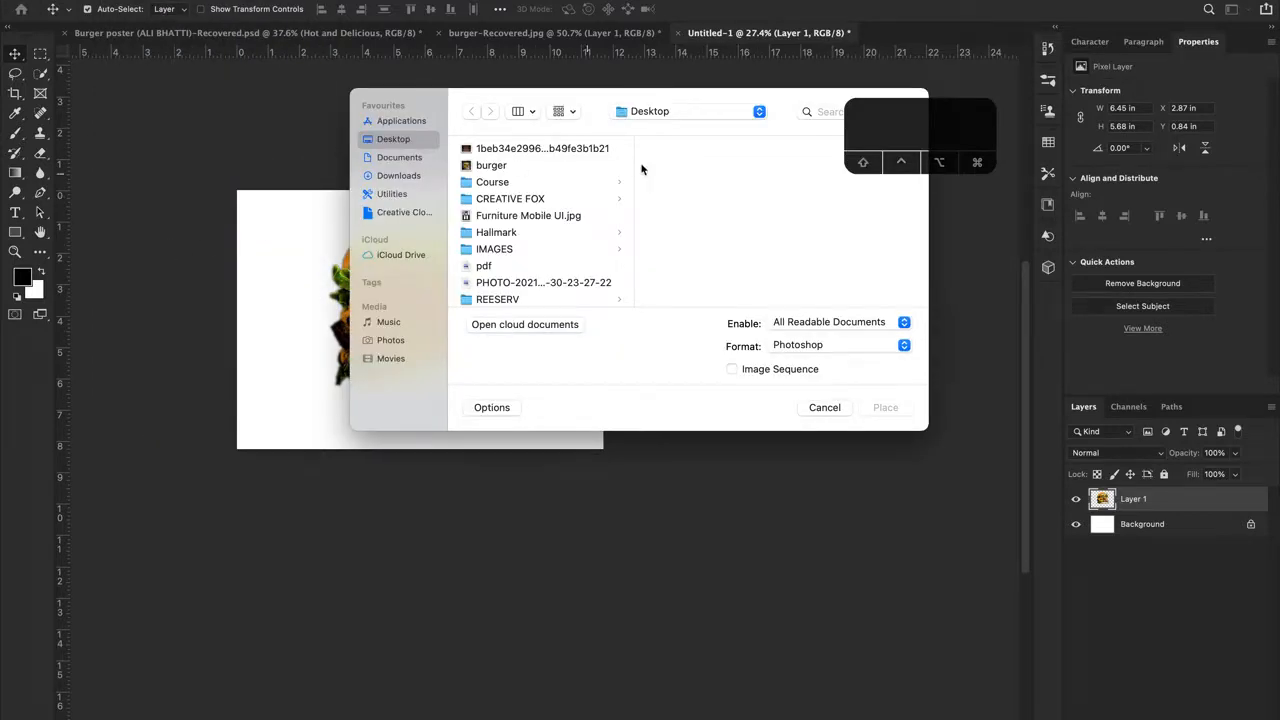
left_click(540, 149)
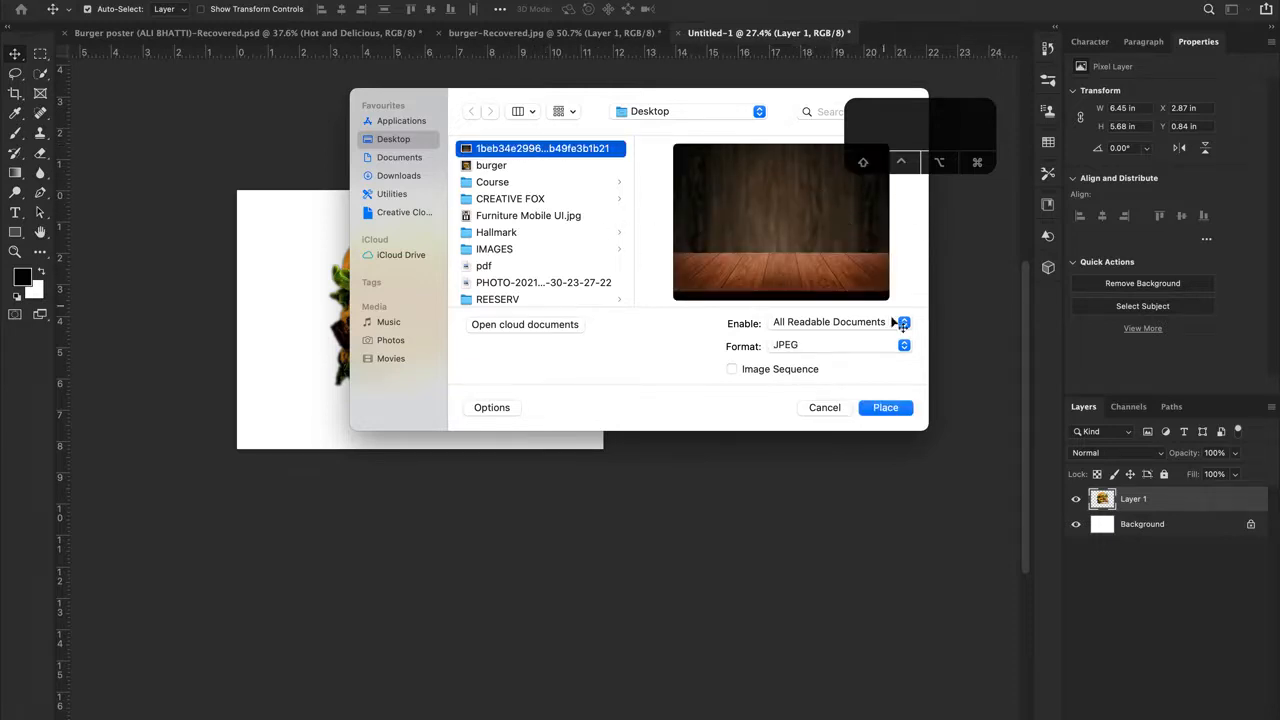
left_click(885, 408)
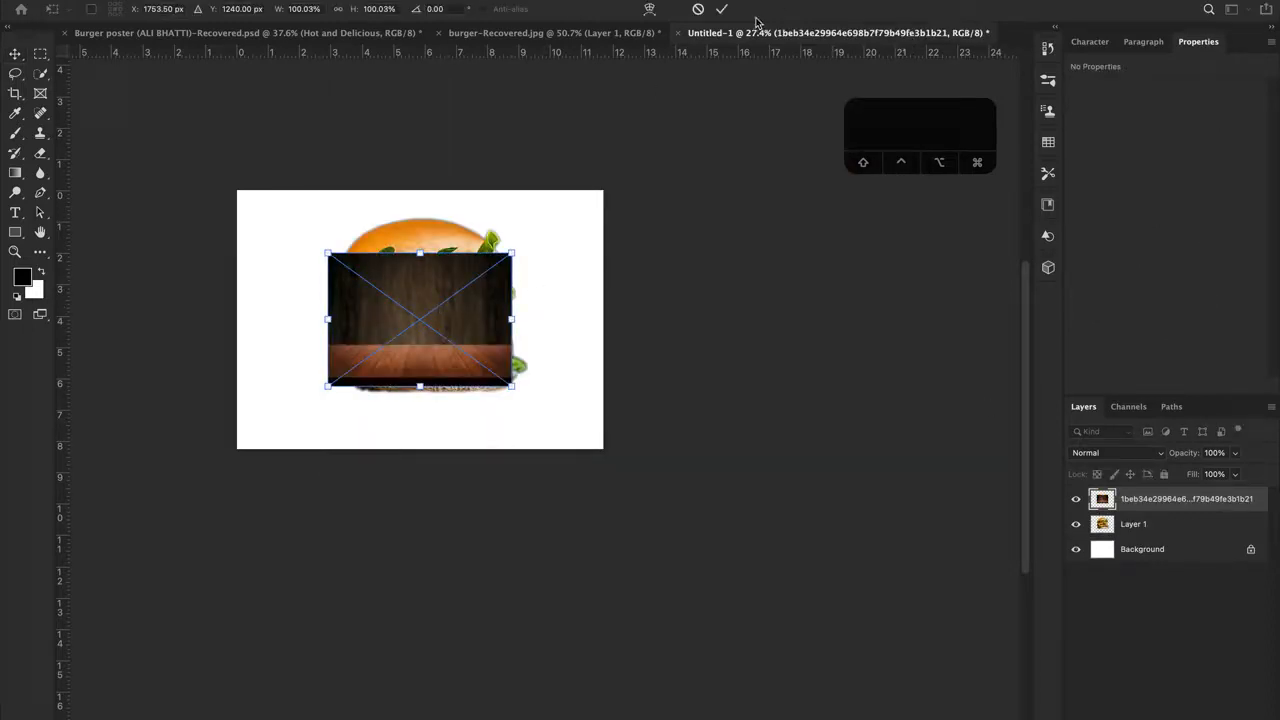
left_click(721, 9)
Step: Check the document's image size, and enlarge the placed table image to about 13.24 × 9.6 in, covering the whole canvas
mouse_move(374, 320)
left_mouse_down()
mouse_move(400, 326)
mouse_move(374, 318)
left_mouse_up()
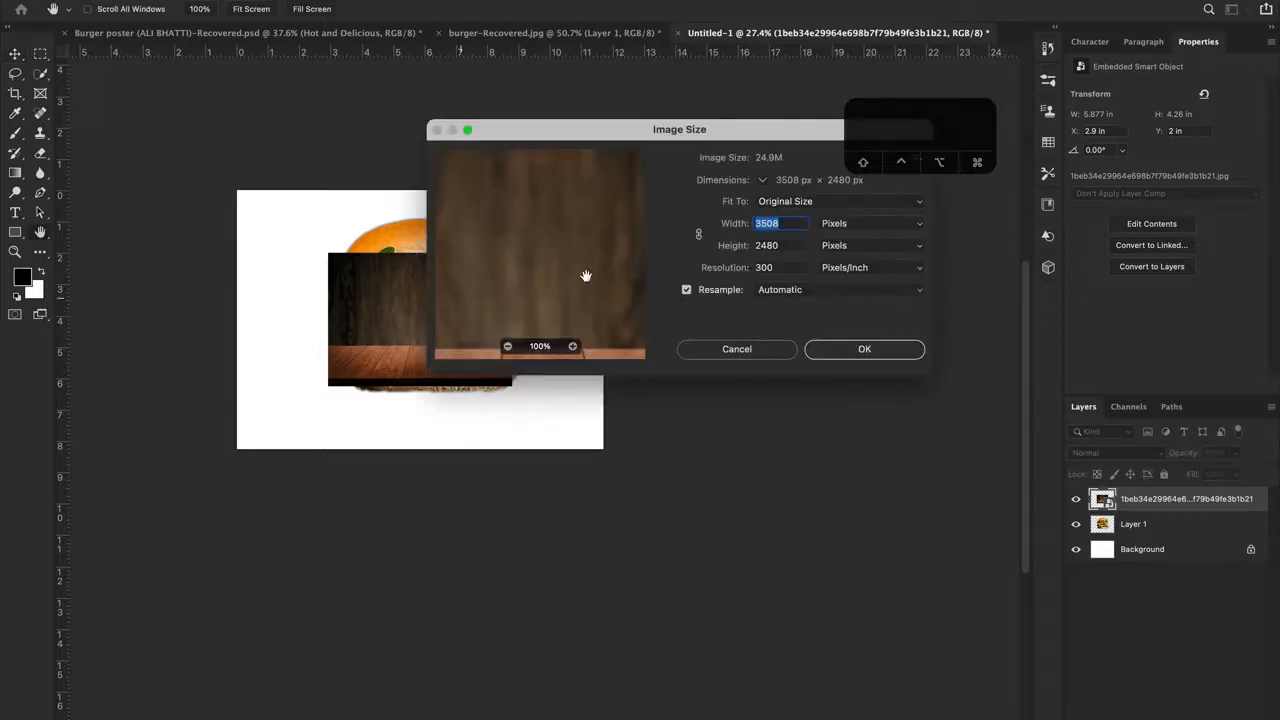
left_click(724, 352)
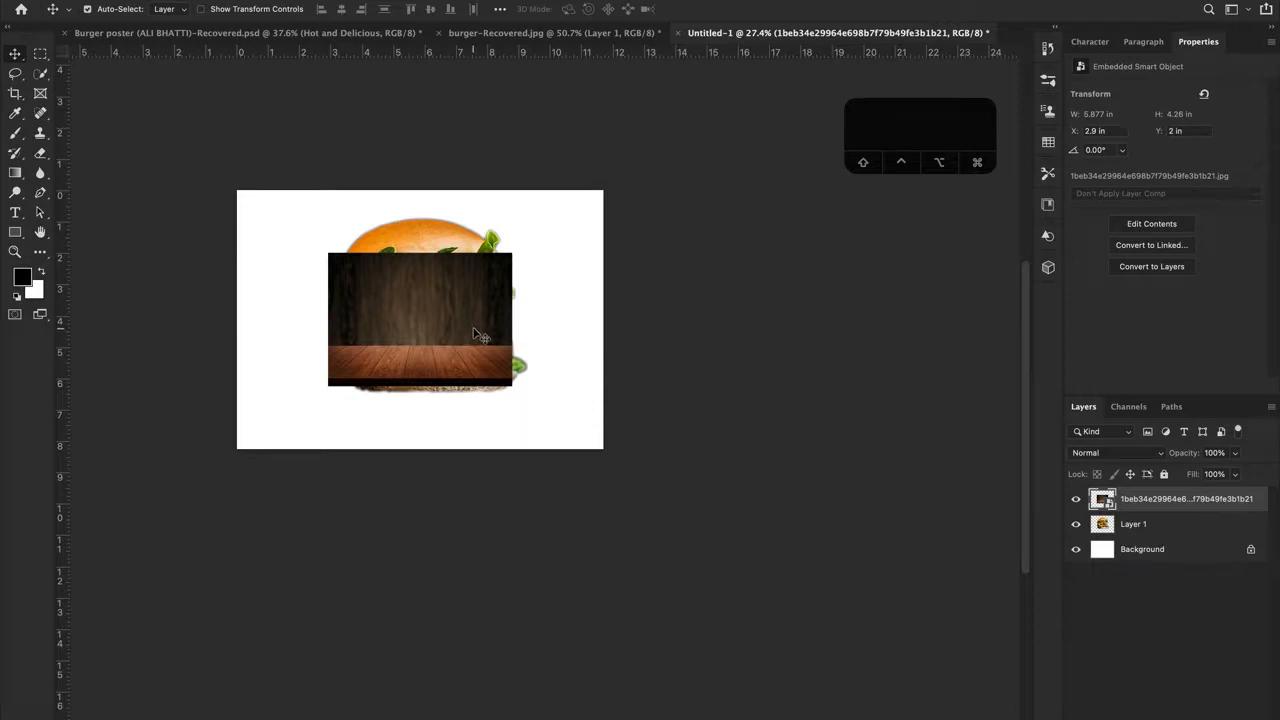
key("super+t")
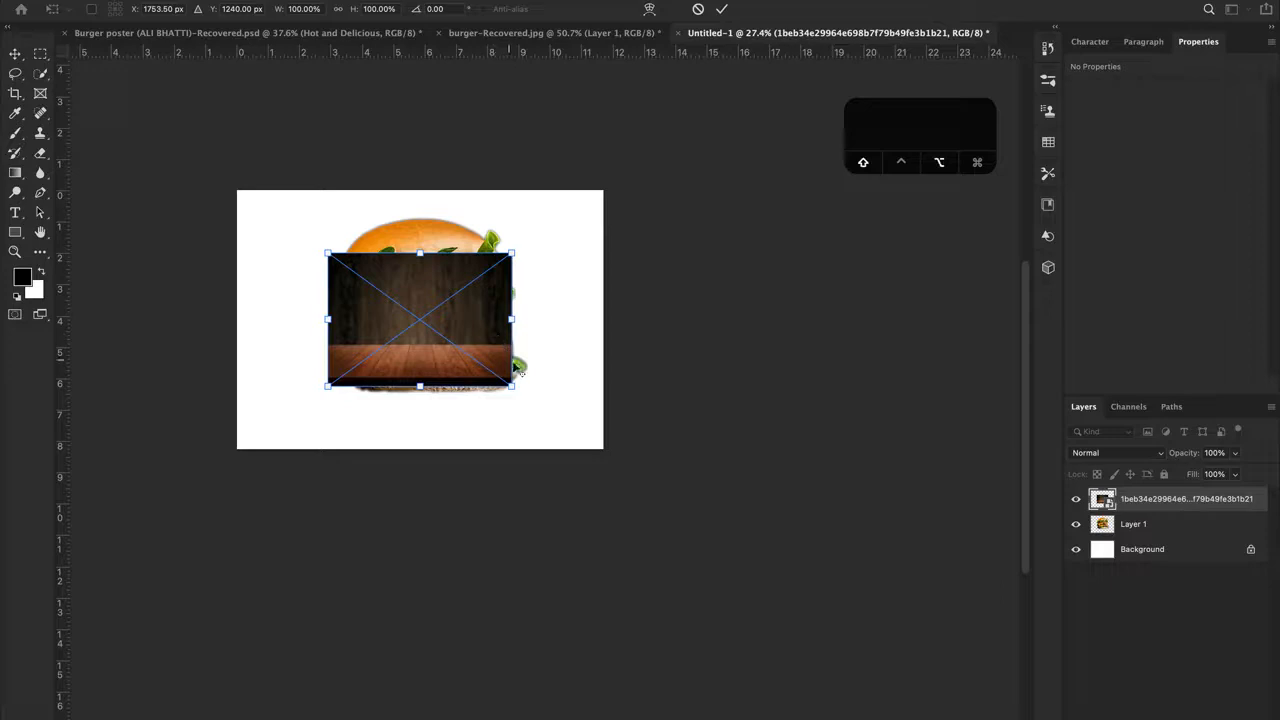
left_click_drag(511, 386, 627, 468)
left_click(722, 9)
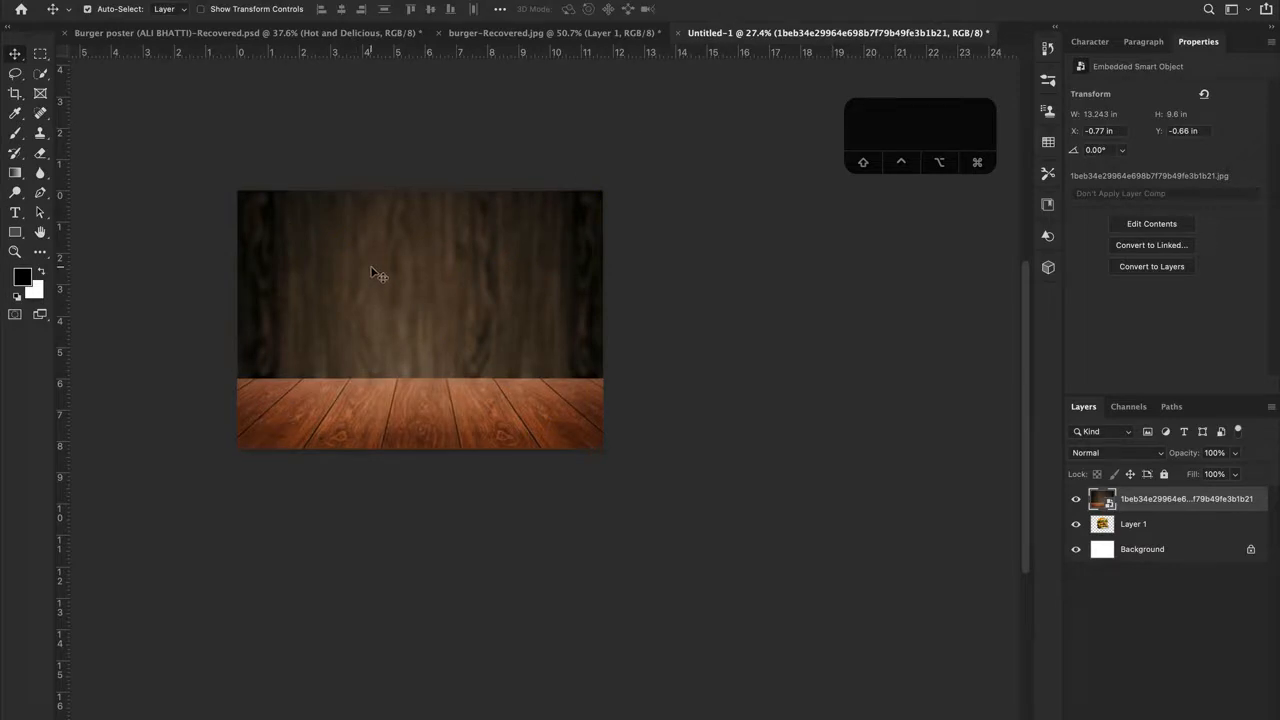
Step: Try sliding the table image down about 5 in, and undo the move
scroll(372, 272, "left", 1)
scroll(372, 272, "up", 2)
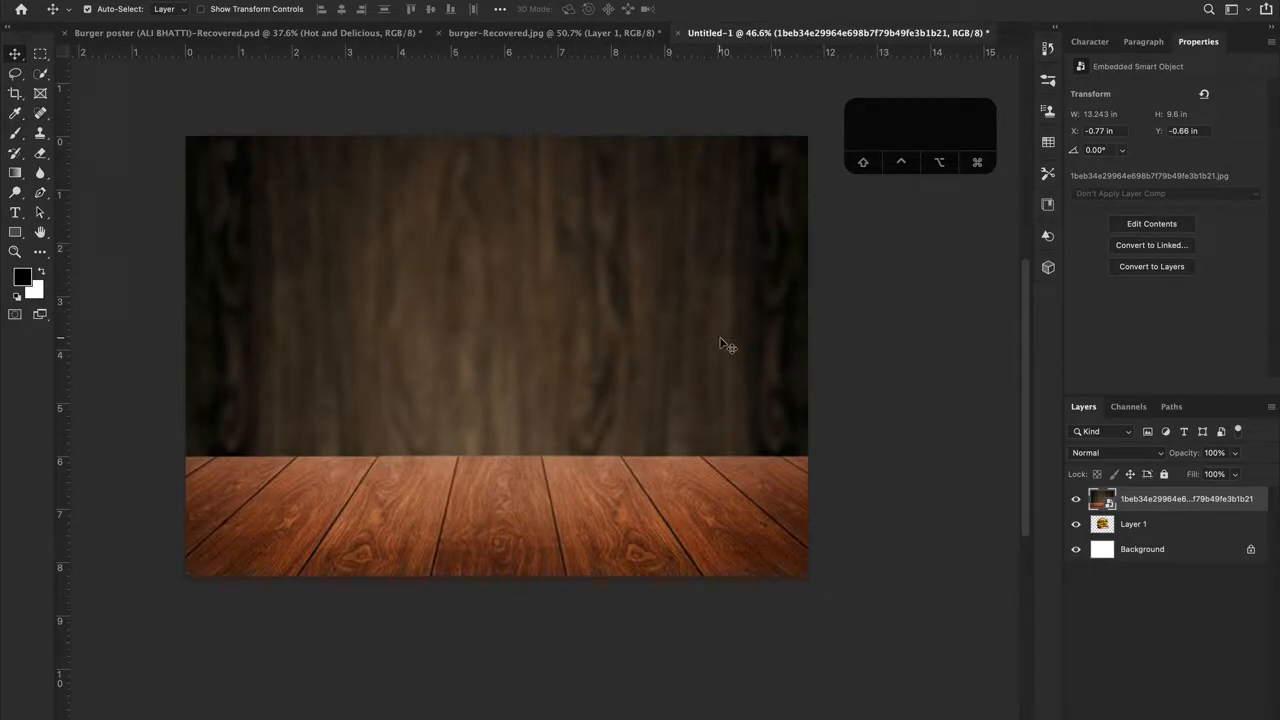
left_click_drag(587, 253, 587, 519)
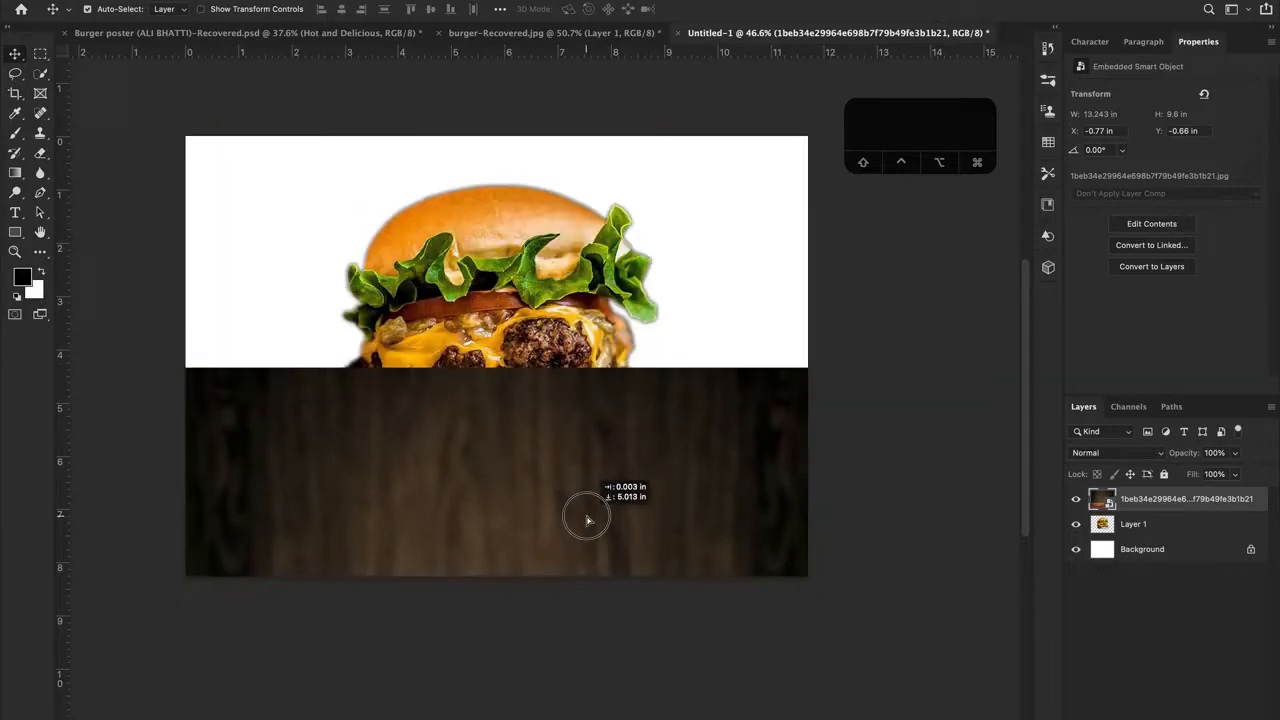
key("super+z")
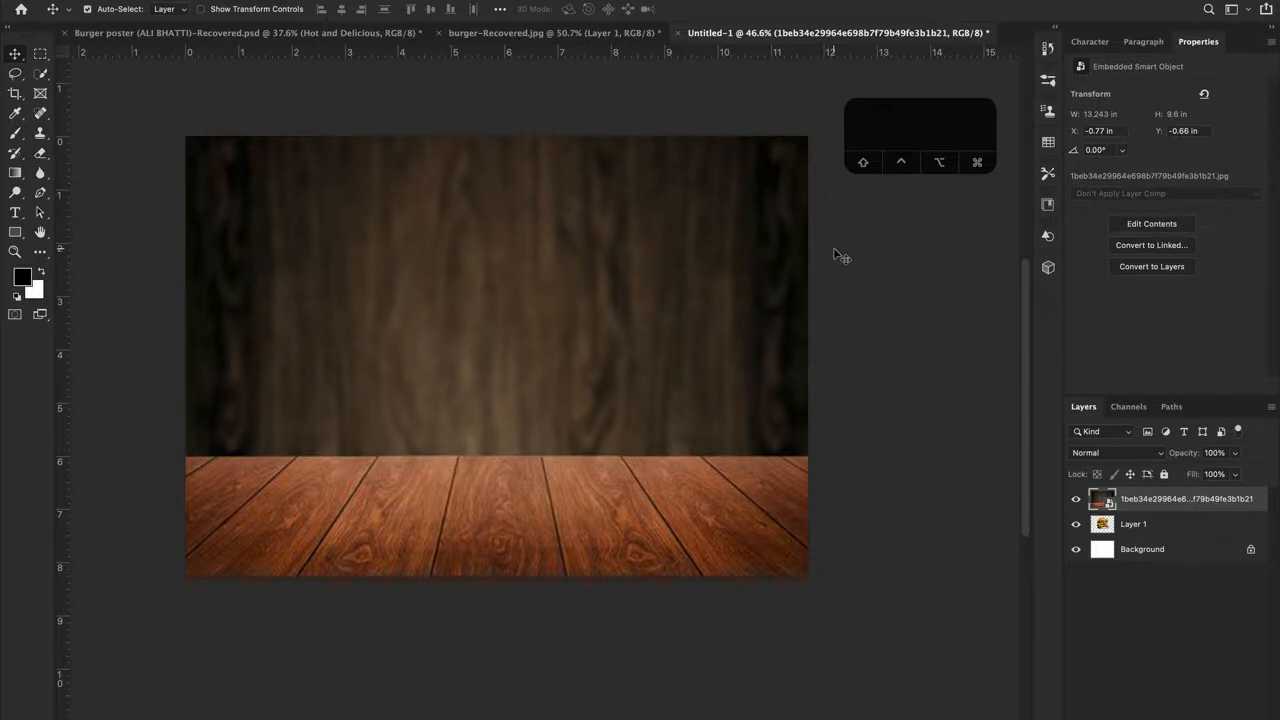
Step: Reorder the layers, placing Layer 1 with the burger above the table image layer
left_click(1140, 531)
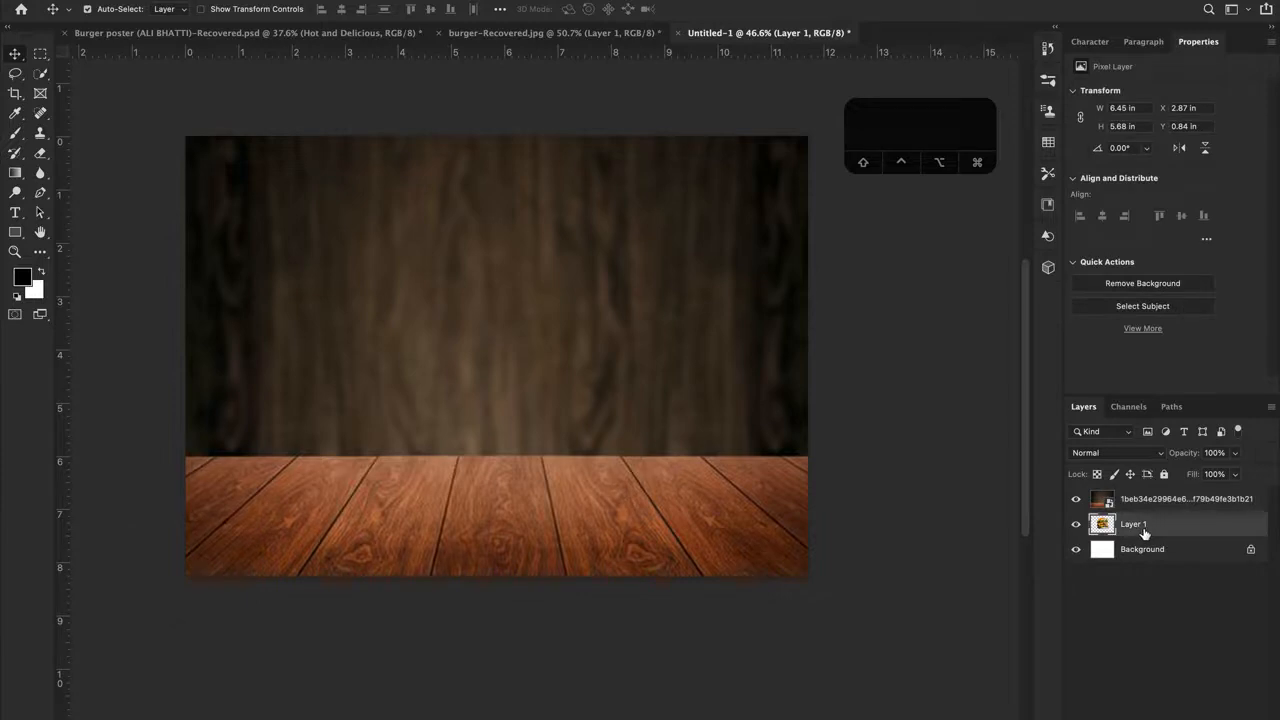
left_click_drag(1171, 534, 1171, 500)
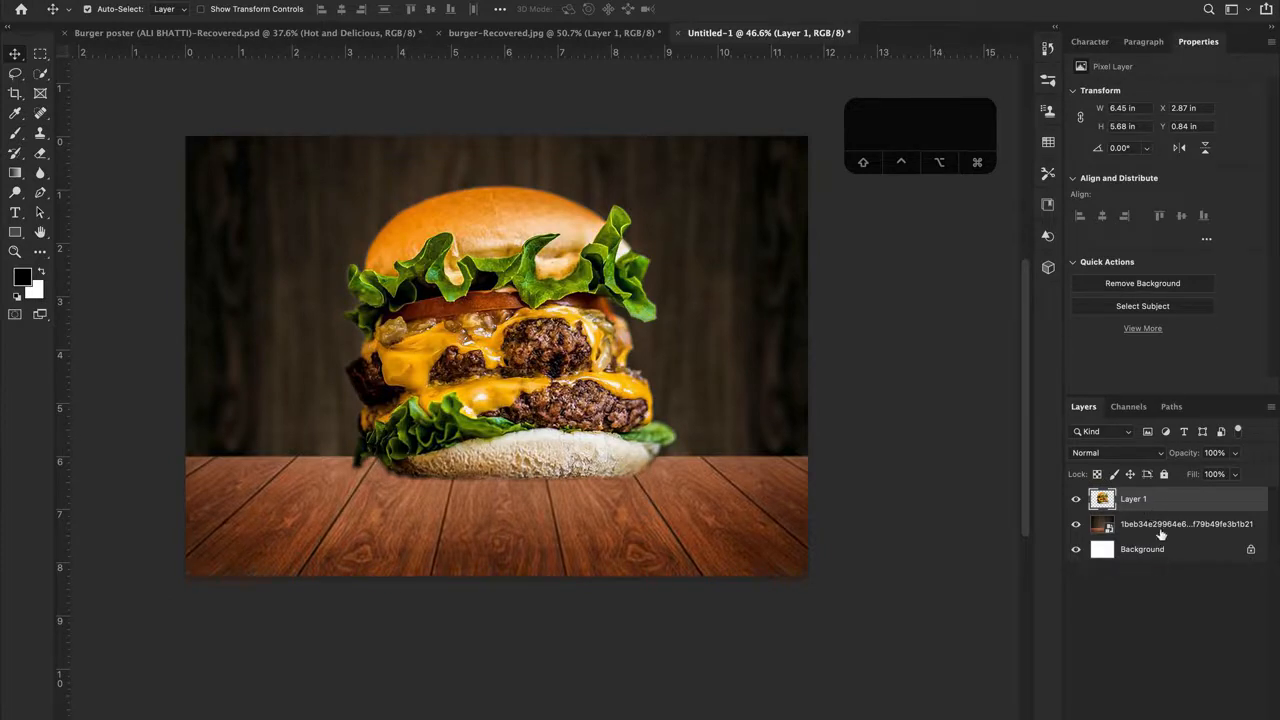
Step: Send the burger layer back behind the table image, and bring it forward again
left_click_drag(1163, 497, 1163, 549)
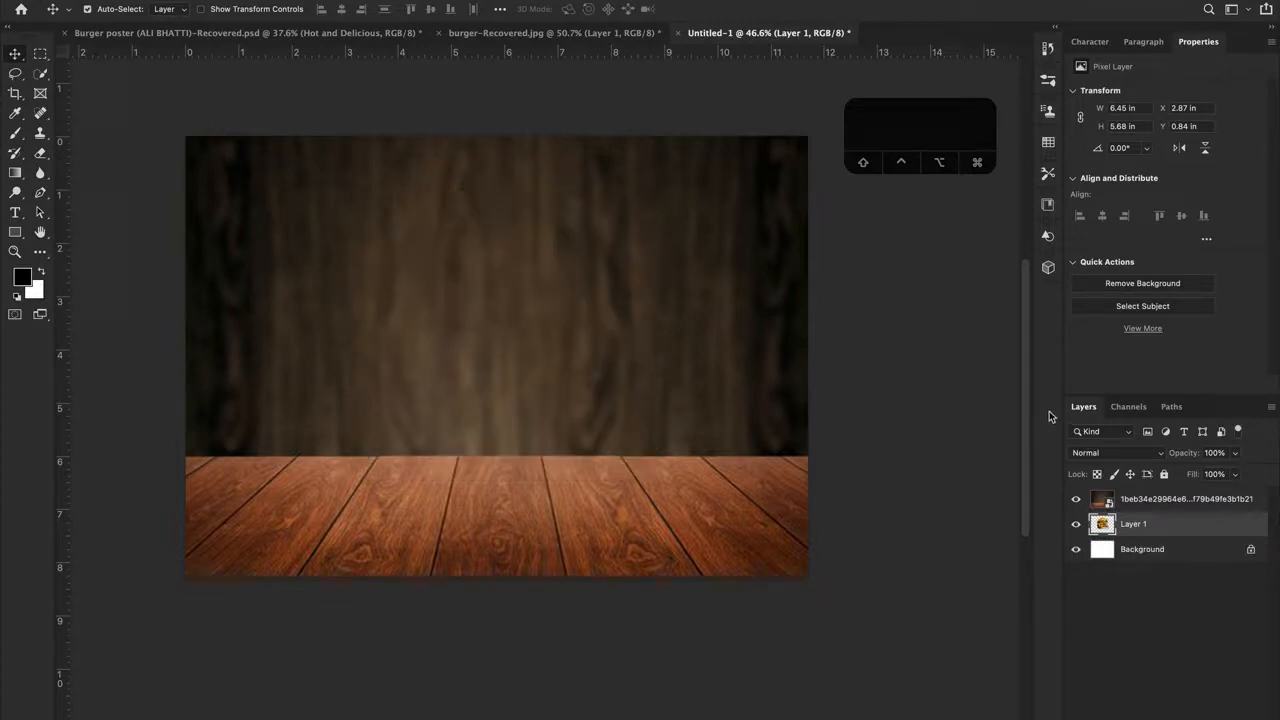
key("super")
key("super+bracketleft")
key("super+bracketright")
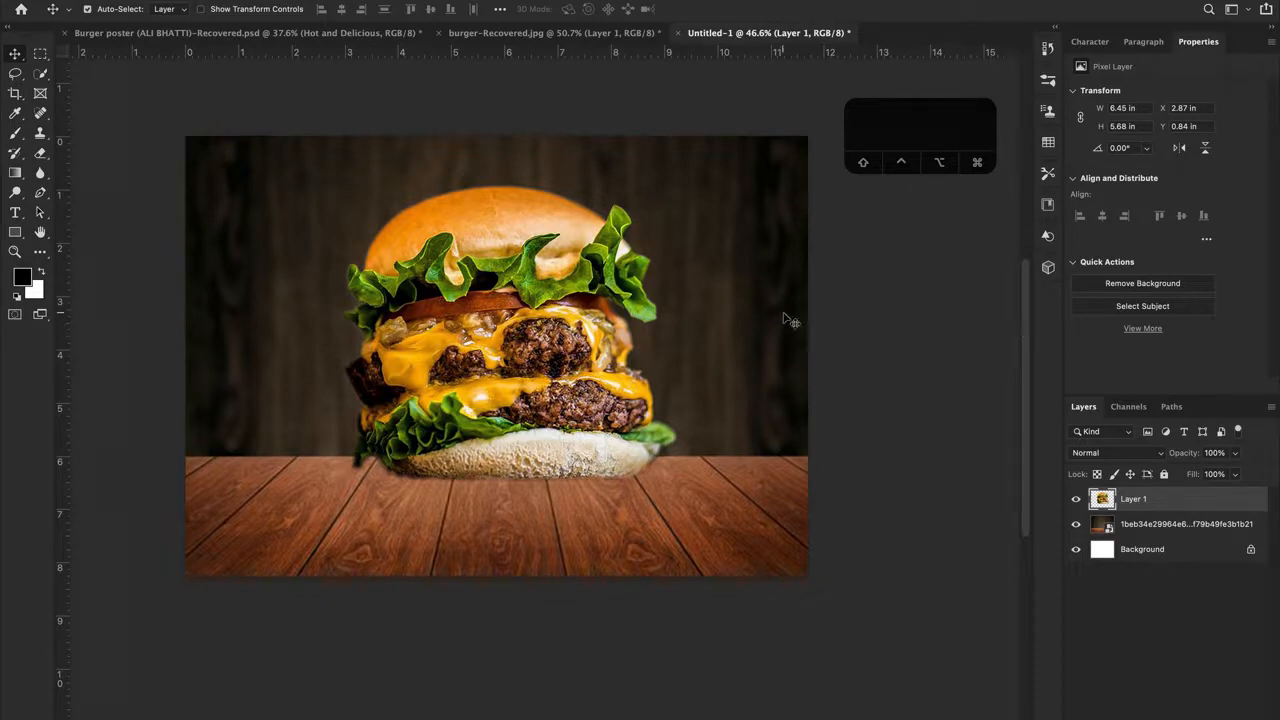
Step: Move the burger slightly up and to the left, to about X 2.62 in, Y 0.78 in
left_click(727, 346)
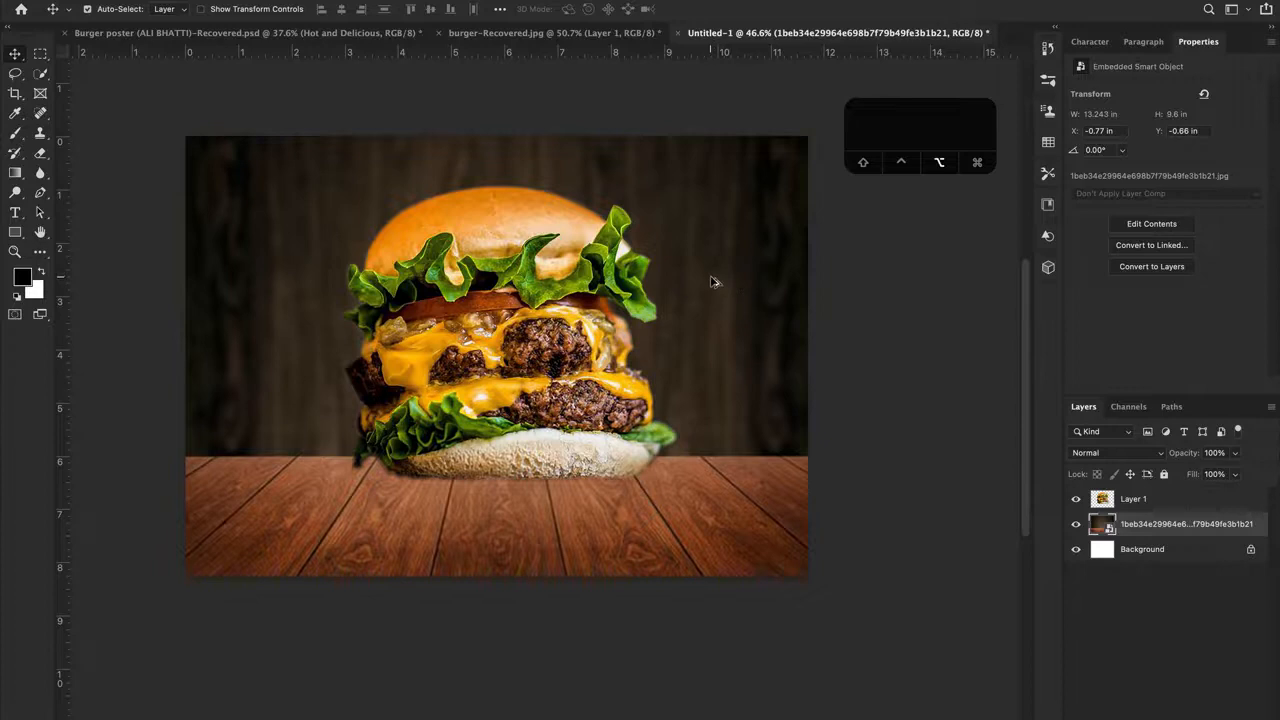
scroll(712, 282, "down", 2, "alt")
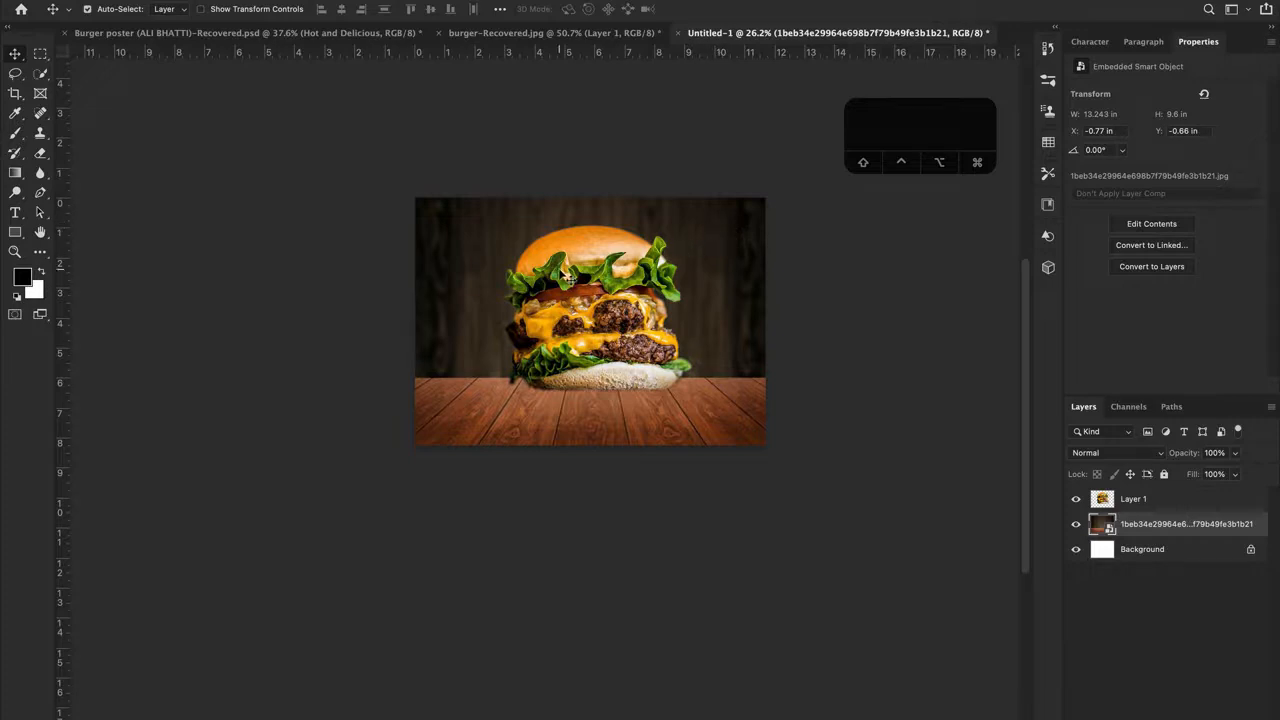
mouse_move(563, 273)
left_mouse_down()
mouse_move(556, 222)
mouse_move(555, 292)
mouse_move(542, 266)
left_mouse_up()
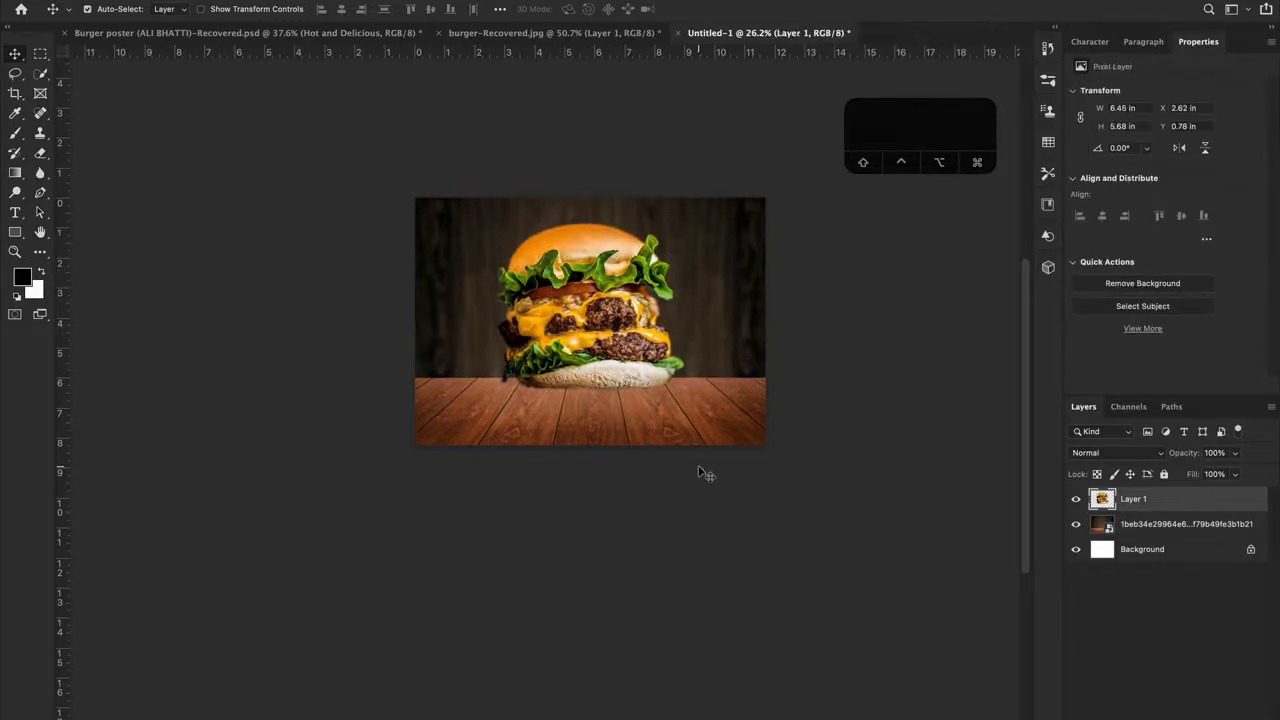
Step: Try shrinking the table image to about 207% around its centre, and discard the transformation
left_click(754, 416)
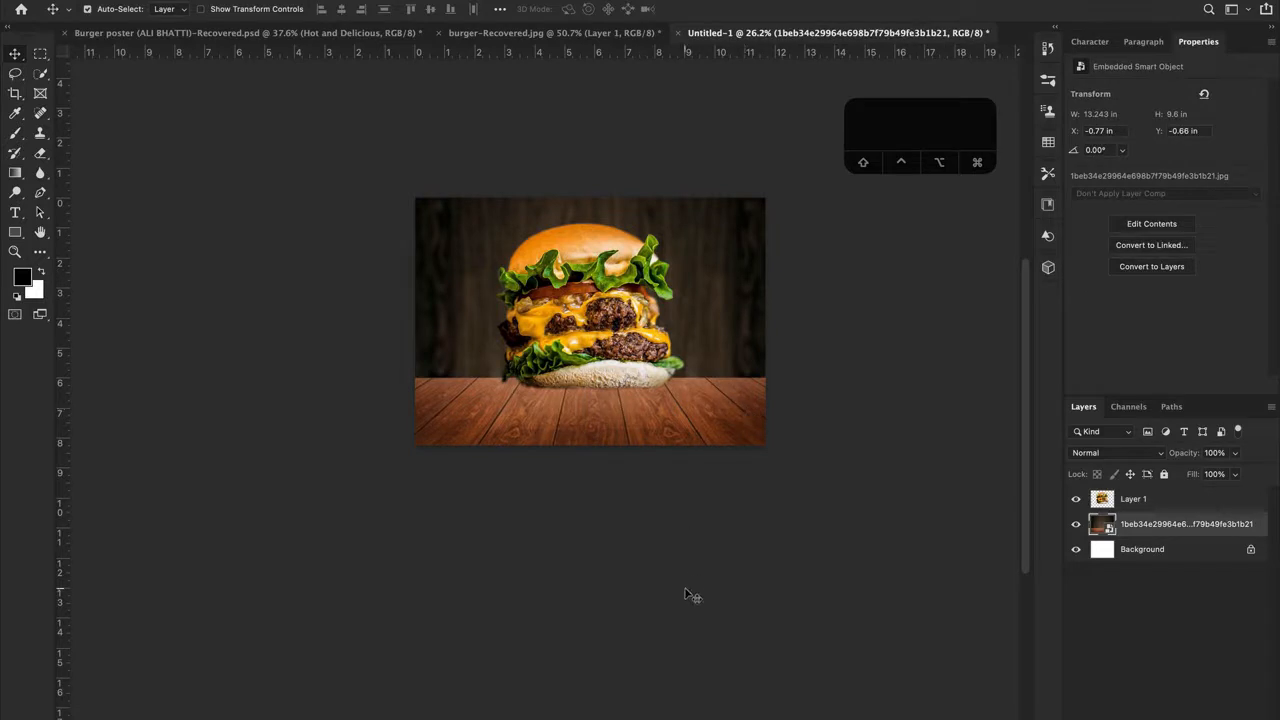
key("super+t")
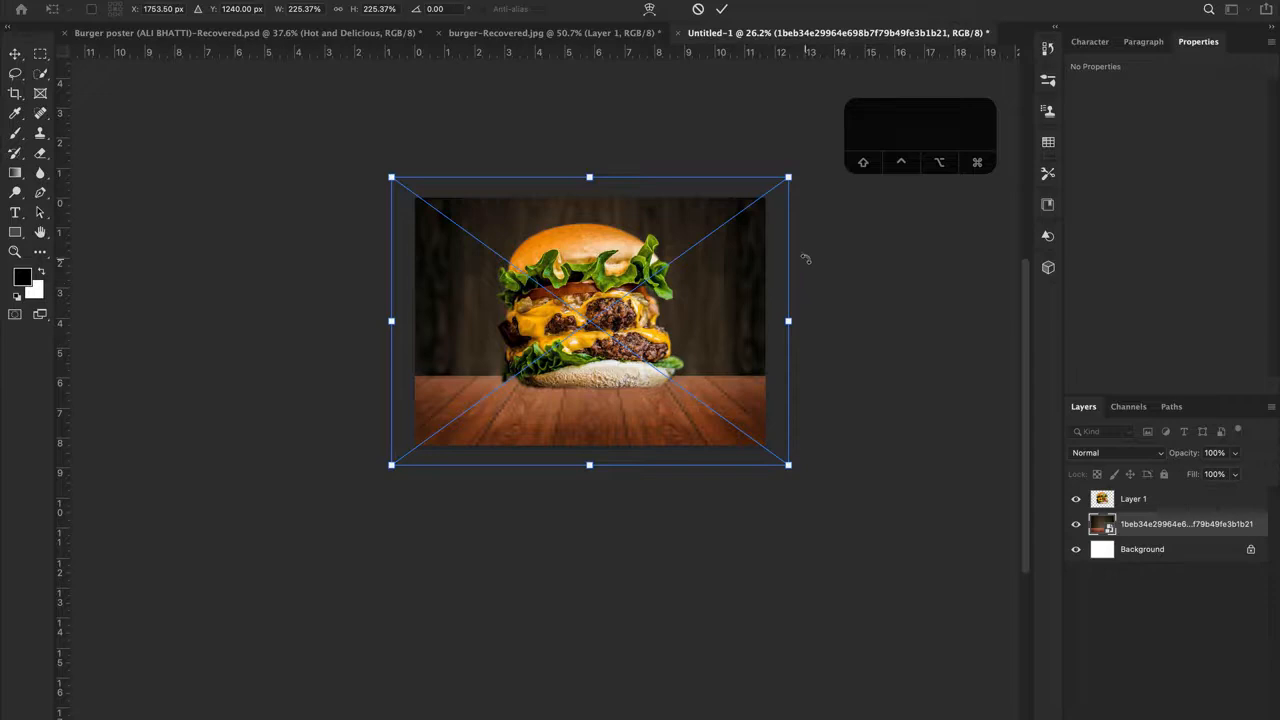
left_click_drag(784, 181, 794, 214)
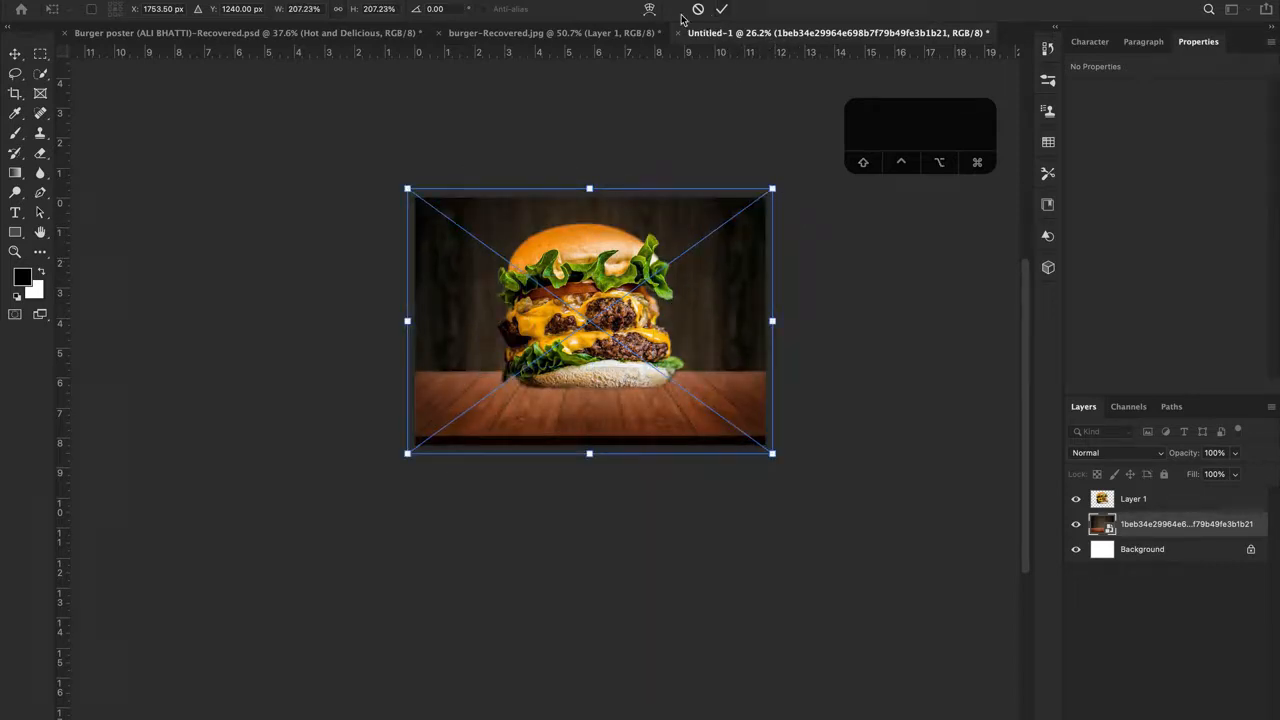
key("Return")
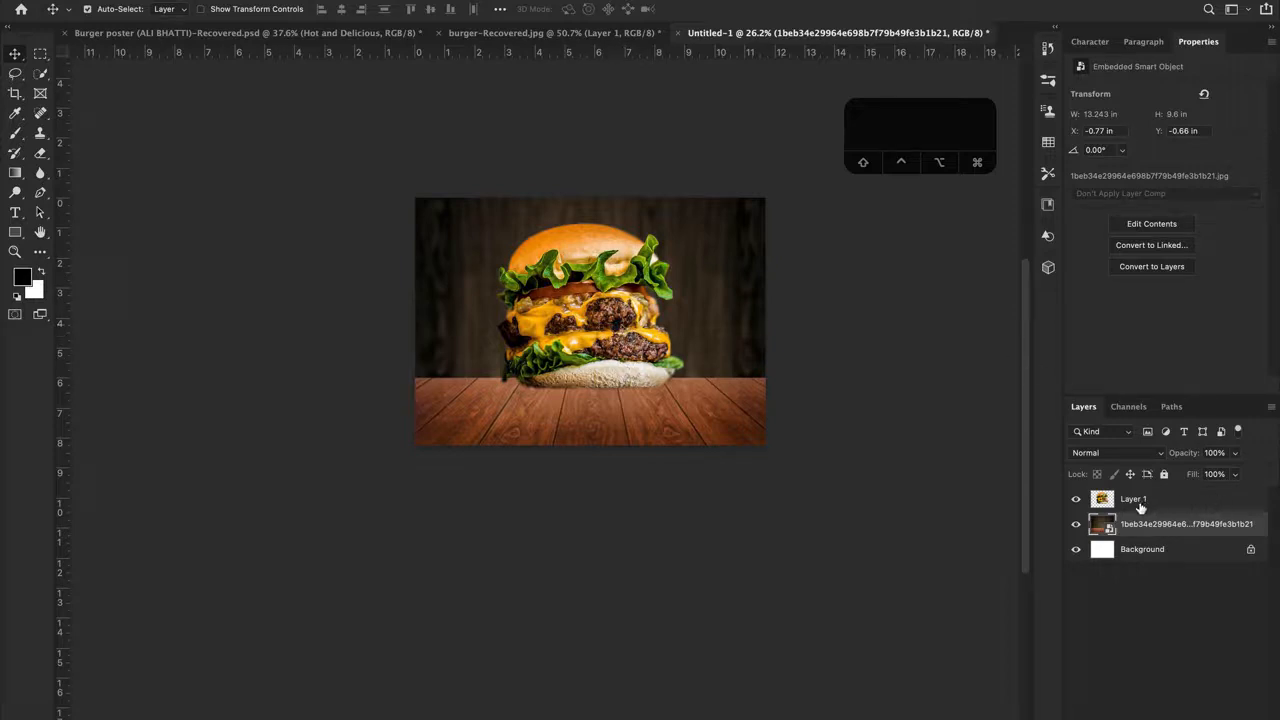
Step: Rename the table image layer as table and Layer 1 as burger
double_click(1208, 528)
type("tab")
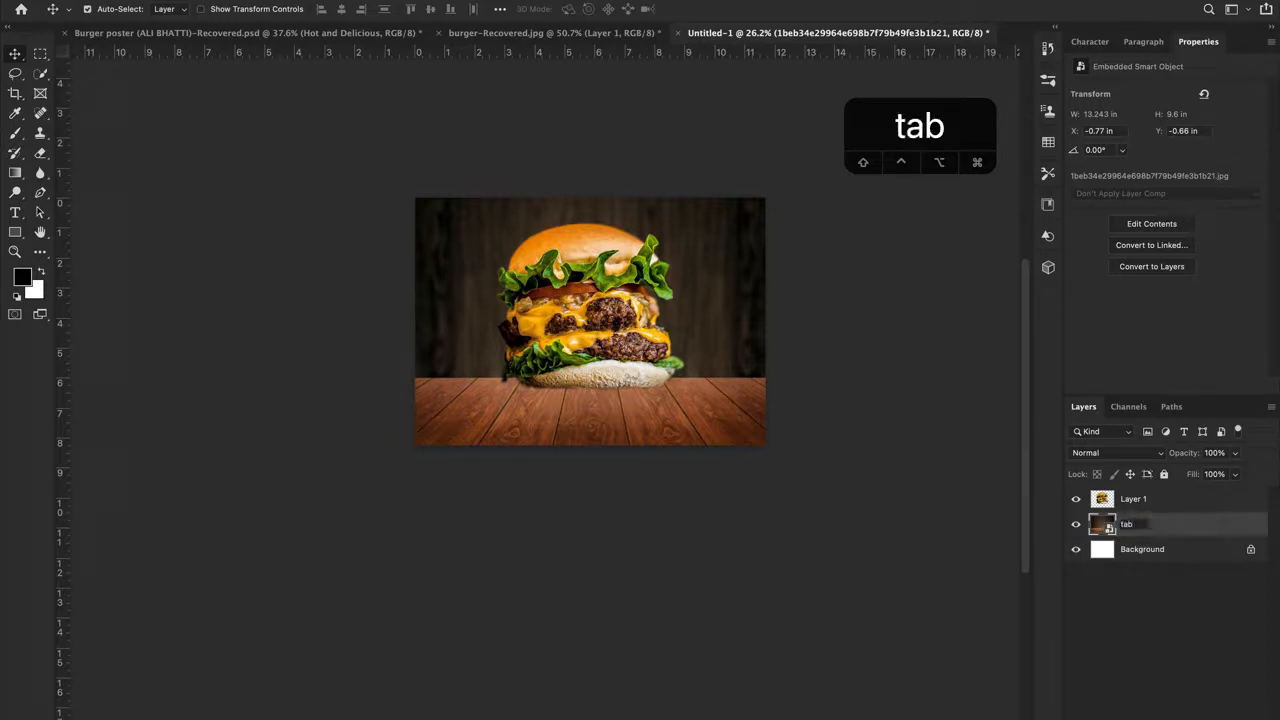
type("le")
key("Return")
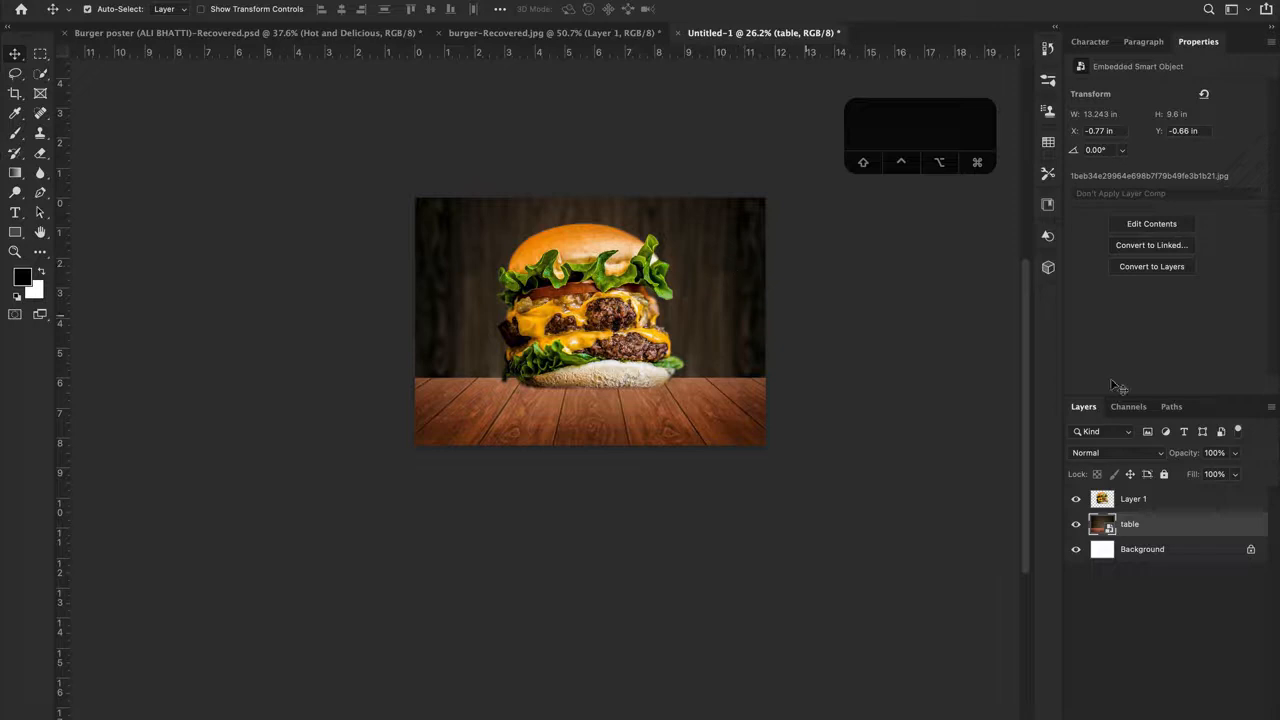
left_click(1170, 507)
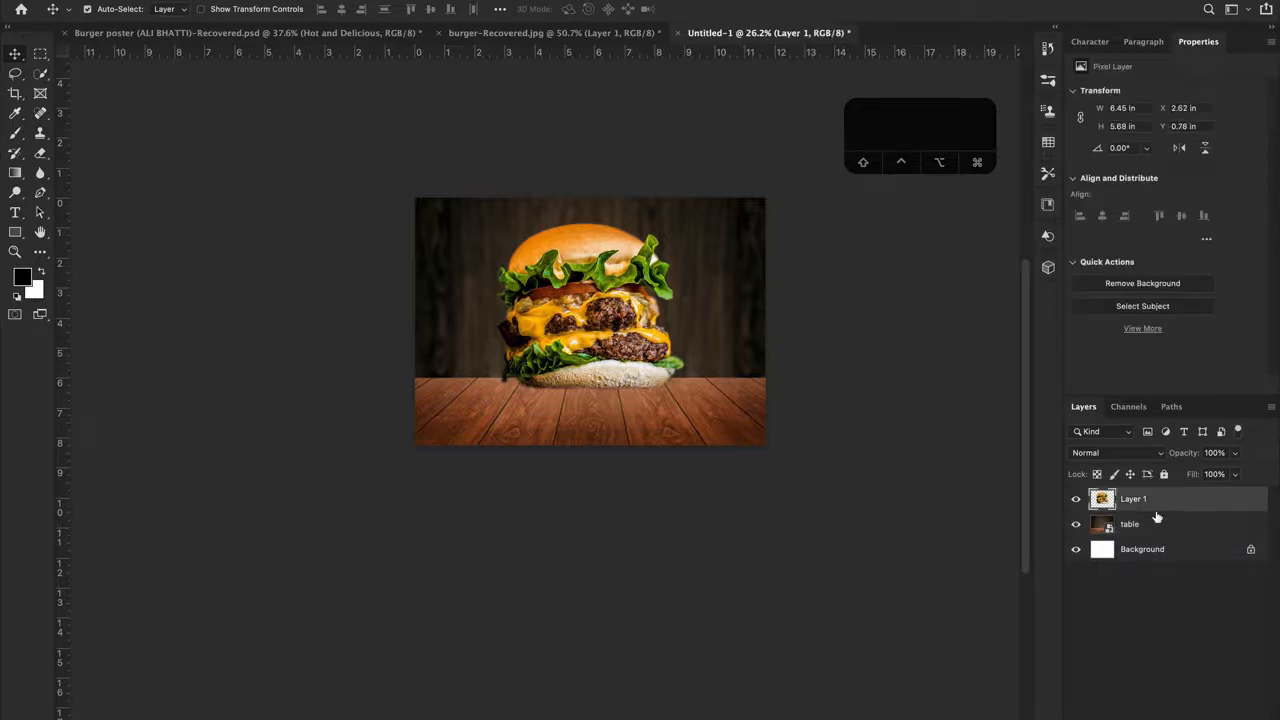
double_click(1133, 498)
type("burger")
key("Return")
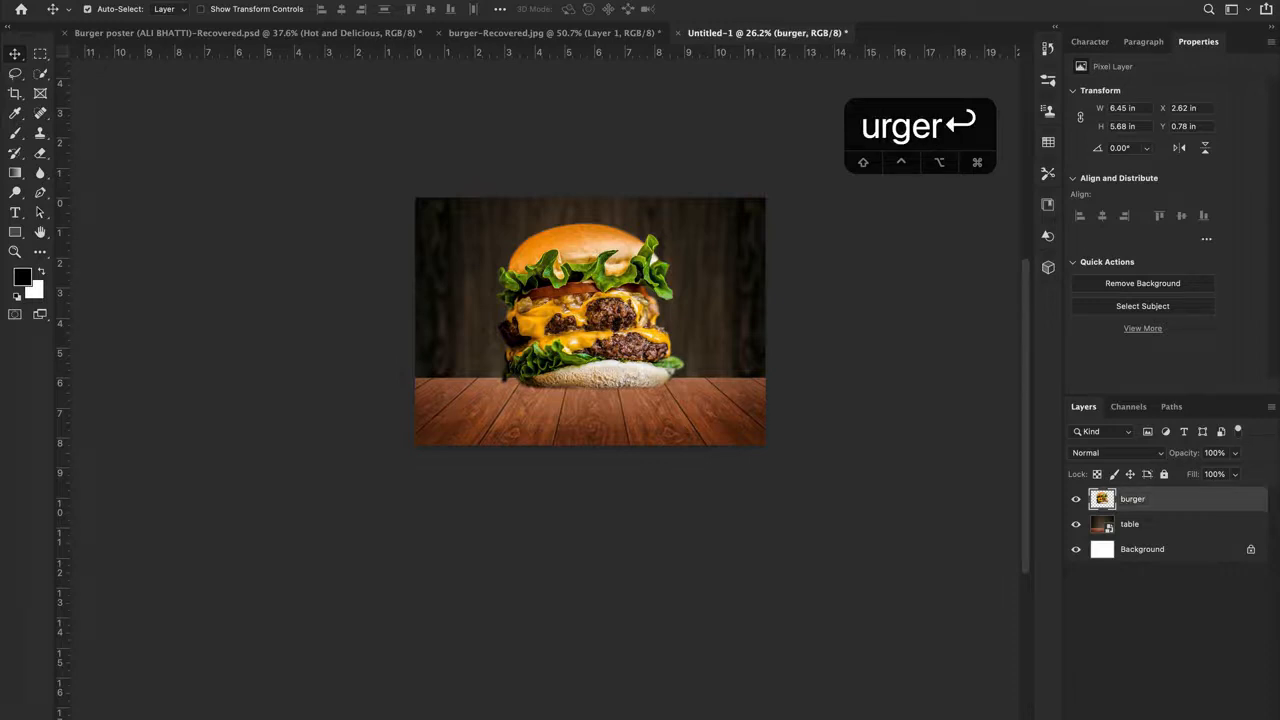
Step: Scale the burger to about 63% and stand it centred on the tabletop, at about X 1753.5 px, Y 1528.5 px
key("super+t")
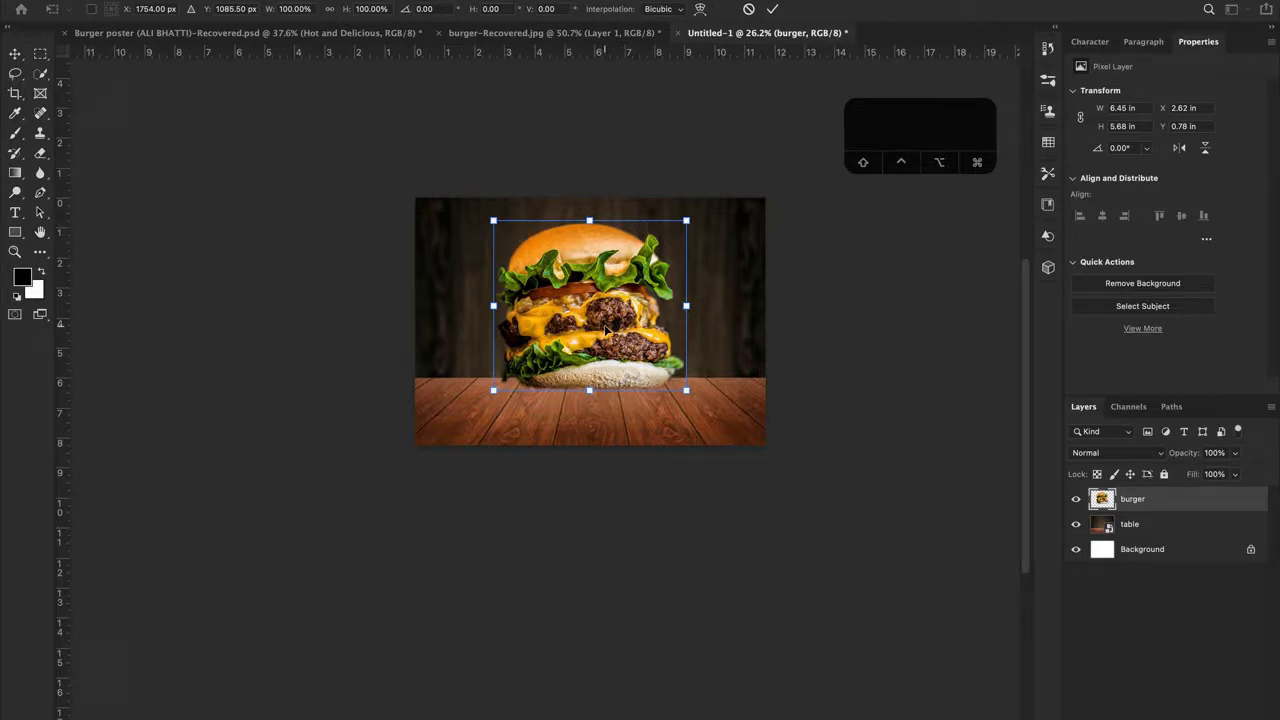
left_click_drag(686, 390, 618, 338)
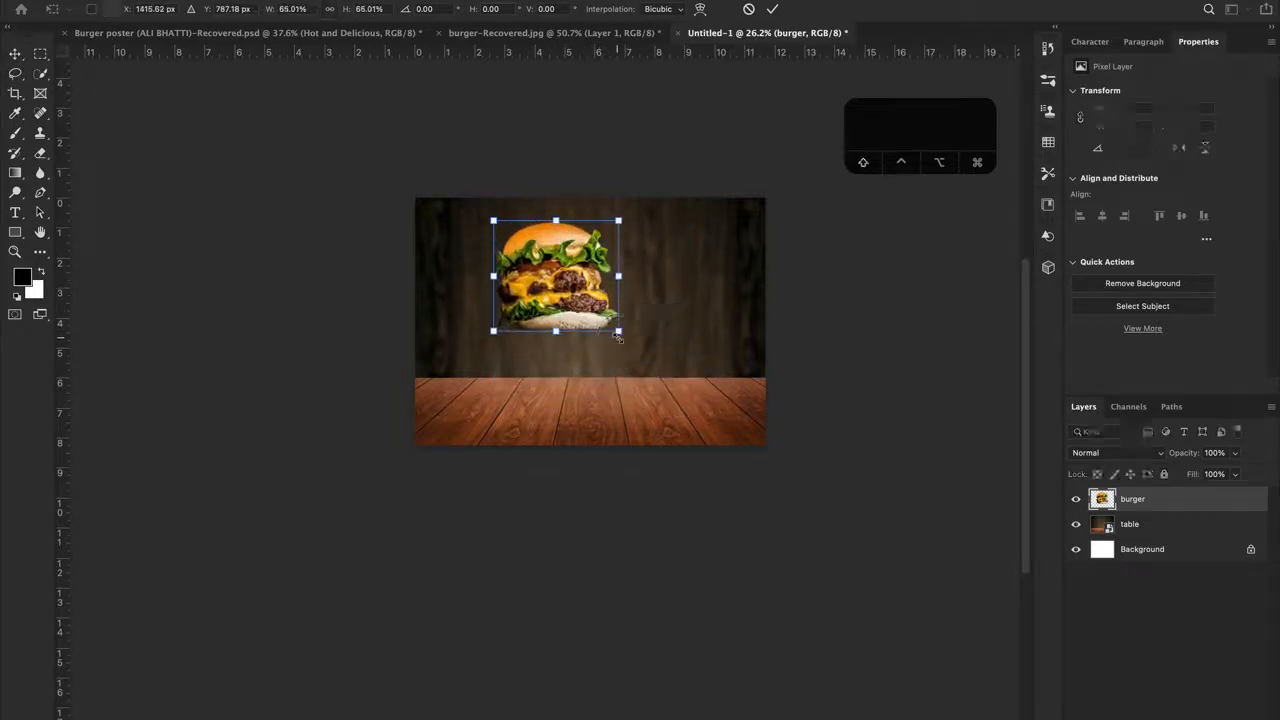
key("super+z")
left_click_drag(687, 391, 590, 331)
key("super+z")
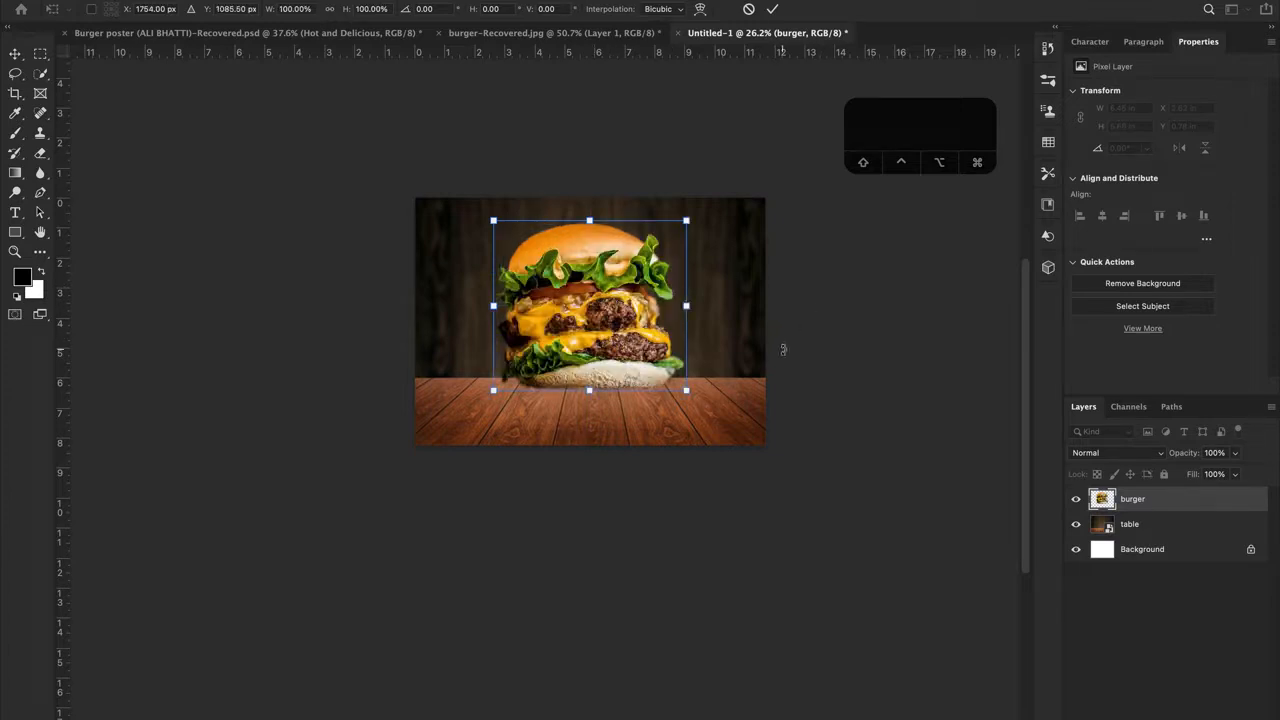
left_click_drag(686, 390, 610, 355)
left_click_drag(640, 399, 598, 372)
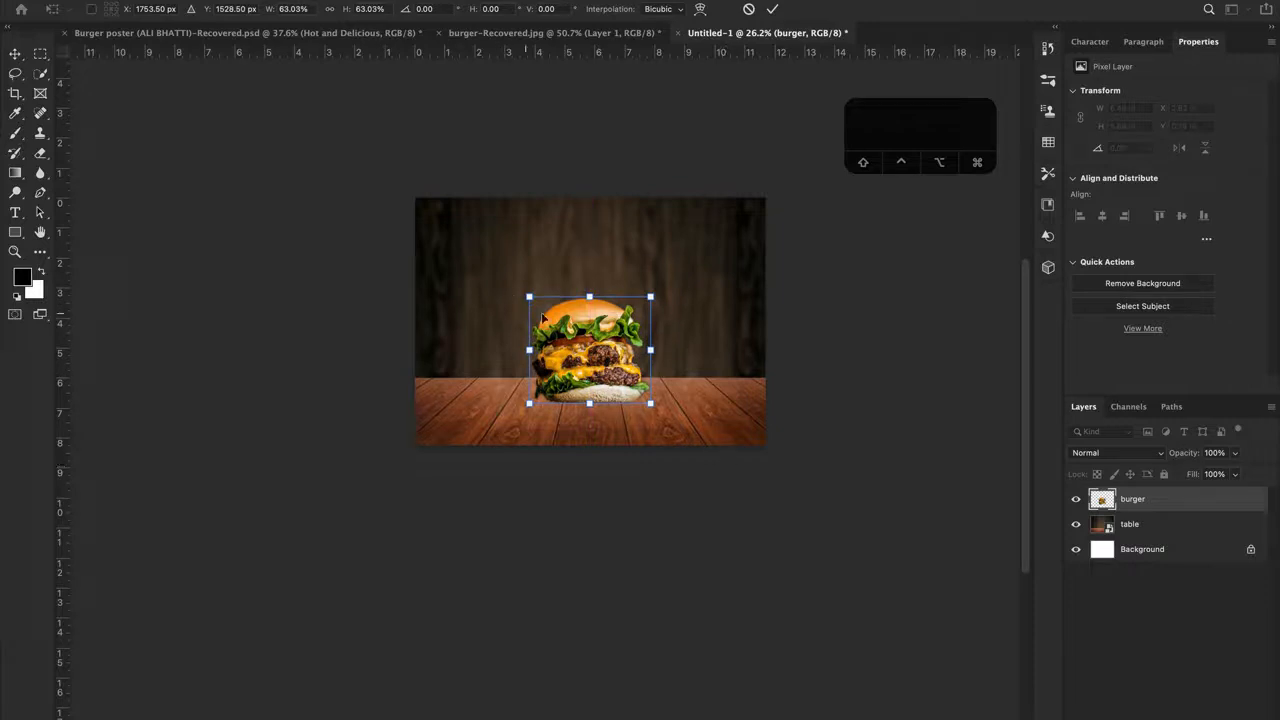
key("Return")
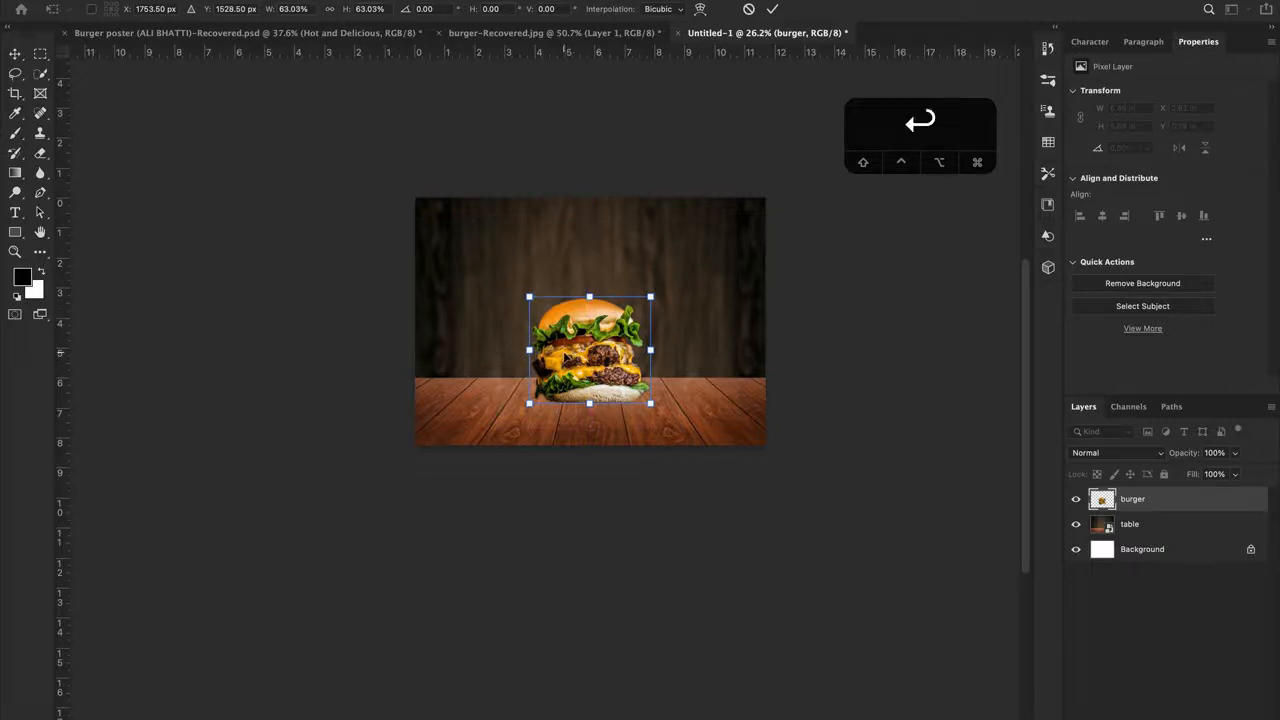